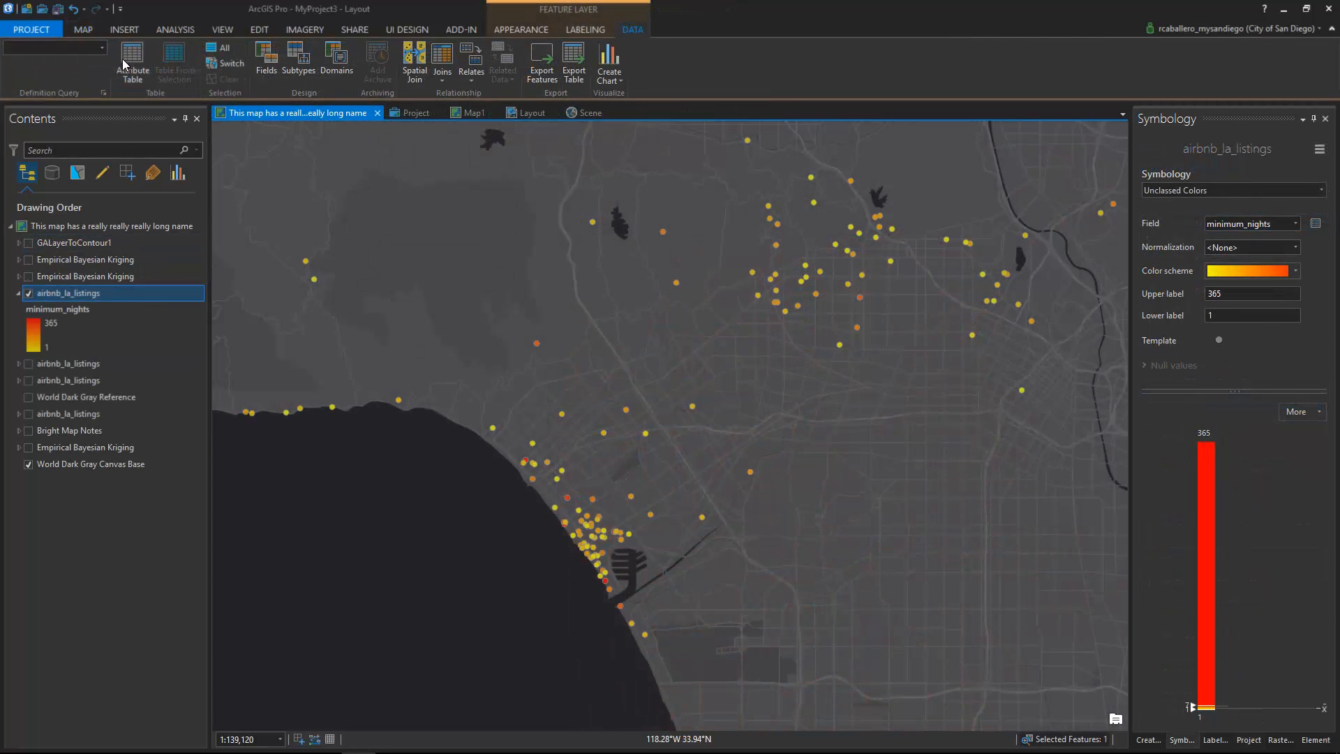
Step: Open the airbnb_la_listings attribute table below the map and drag-select eight consecutive listing rows
{"action": "left_click", "coordinate": [123, 59]}
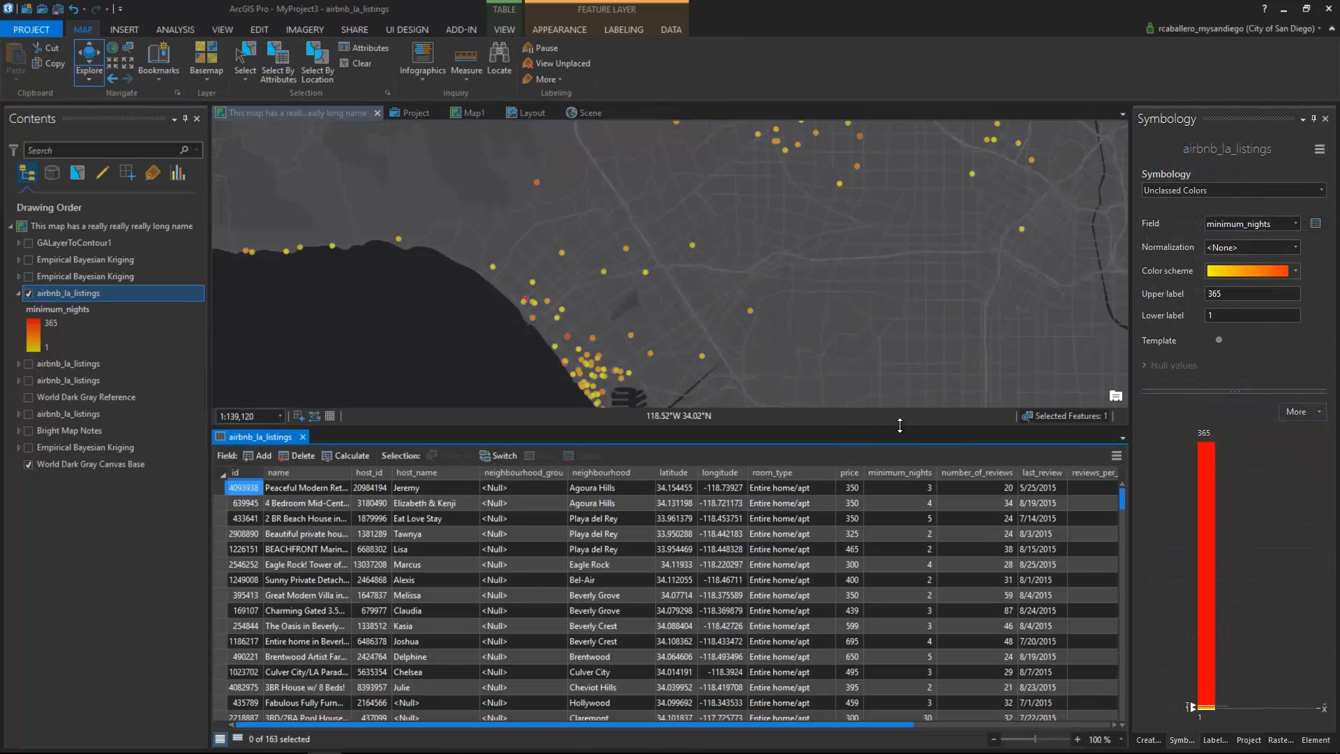
{"action": "scroll", "coordinate": [934, 650], "scroll_direction": "down", "scroll_amount": 3}
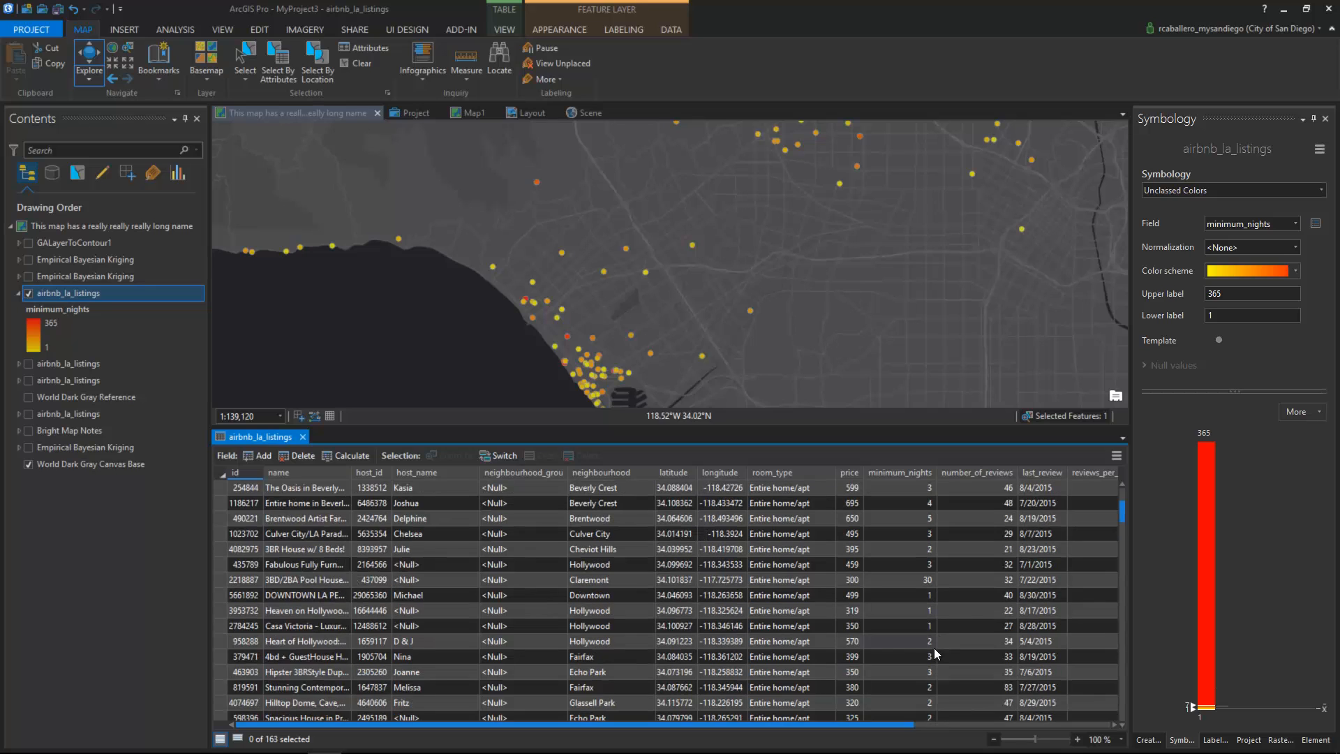
{"action": "left_click_drag", "start_coordinate": [225, 521], "coordinate": [216, 629]}
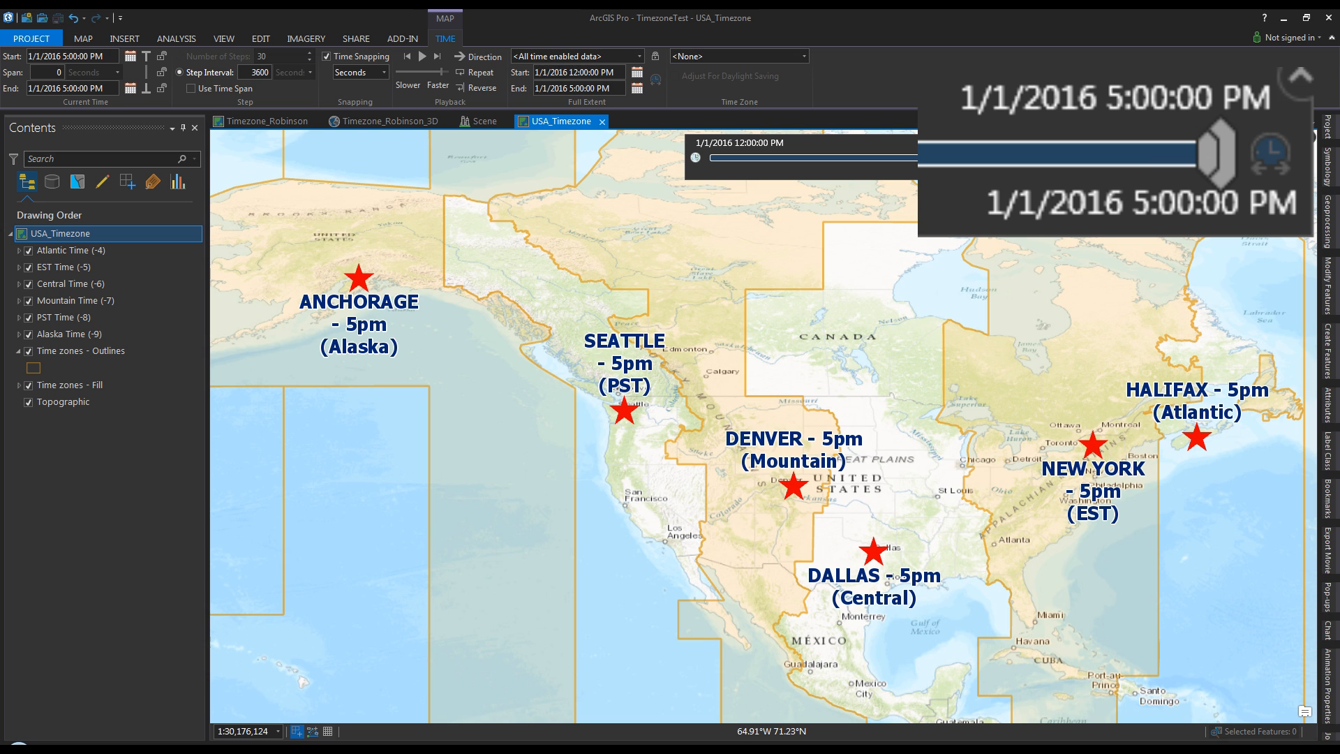
Step: Set the map's time zone to (UTC-09:00) Alaska so it displays 1:00 PM
{"action": "left_click", "coordinate": [804, 56]}
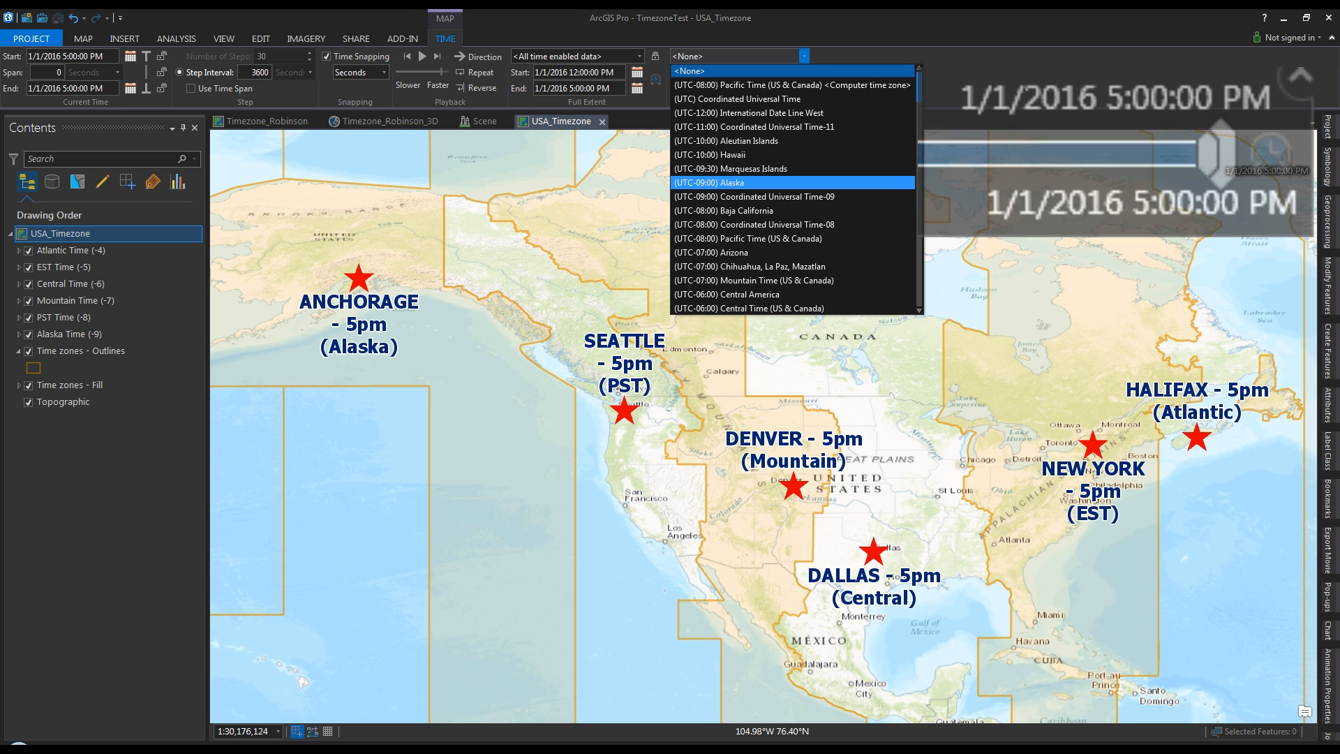
{"action": "left_click", "coordinate": [707, 182]}
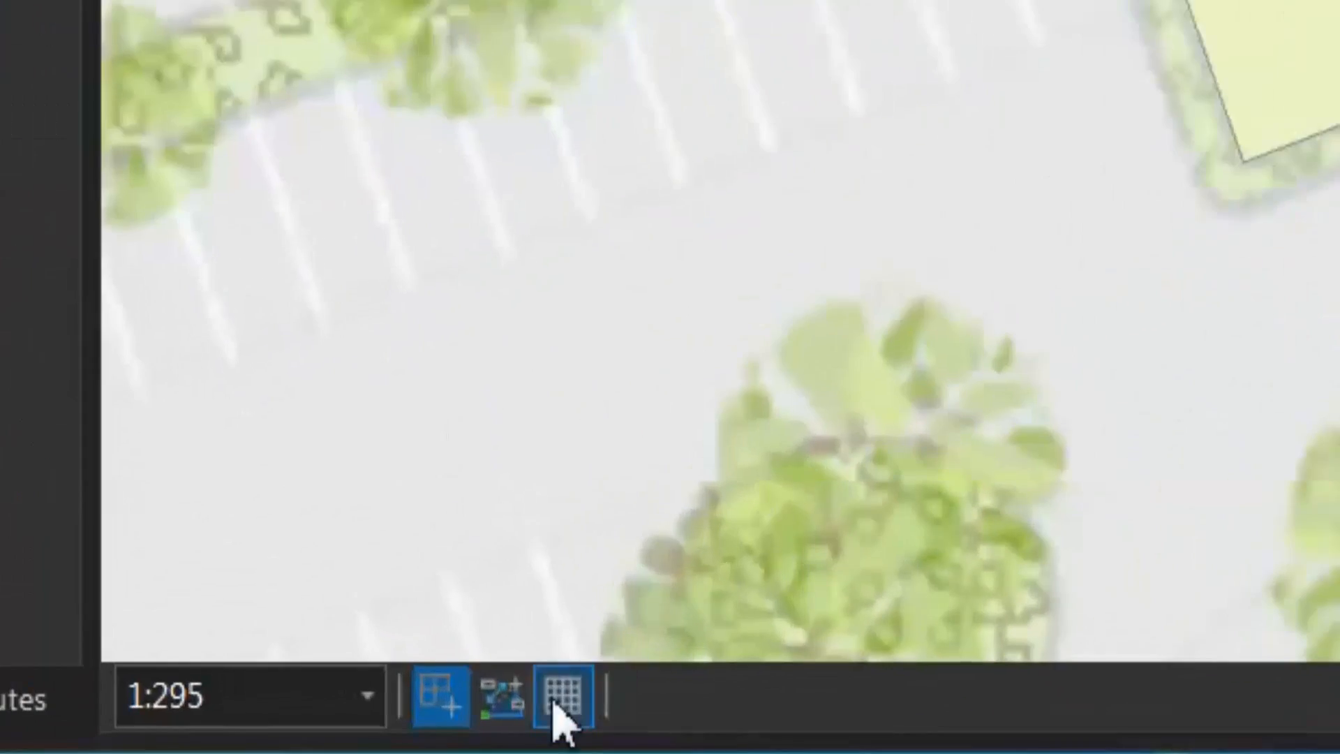
Step: Rotate the grid to align with the building and set its spacing to 10 ft
{"action": "left_click", "coordinate": [414, 736]}
{"action": "left_click", "coordinate": [584, 527]}
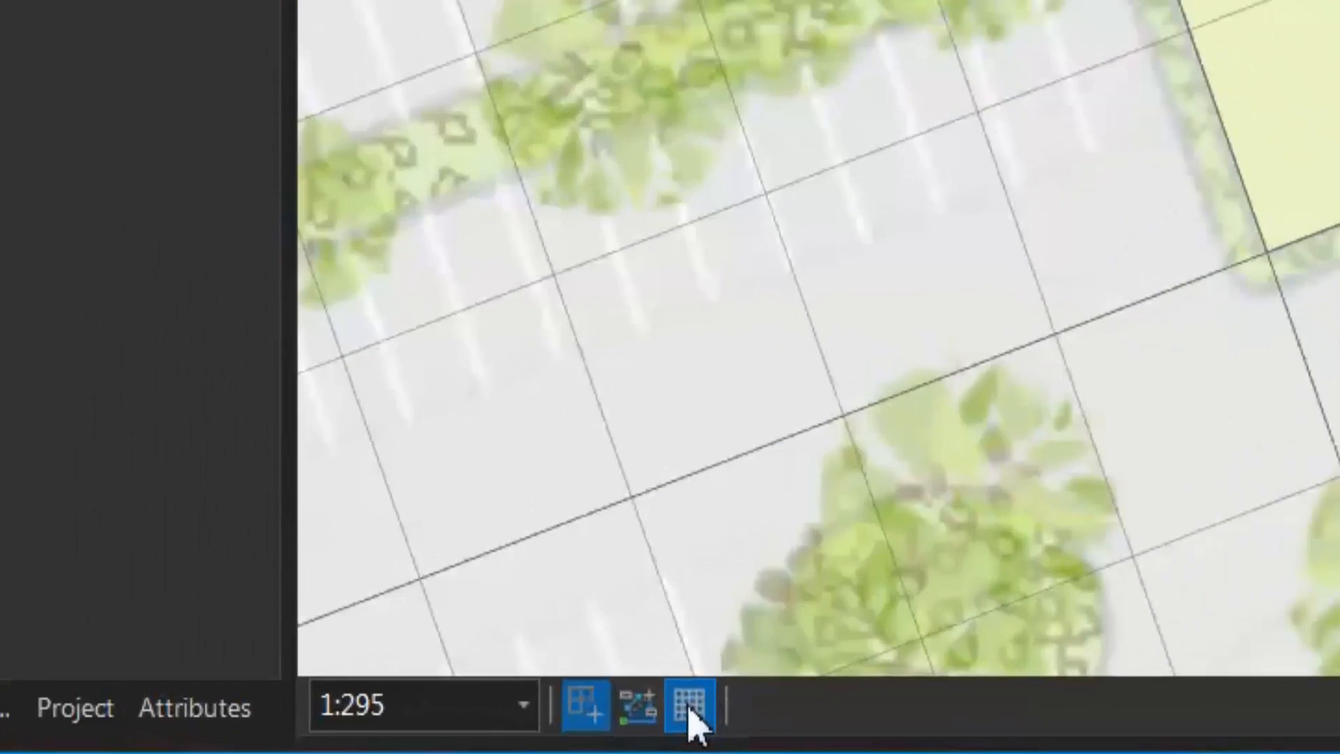
{"action": "left_click", "coordinate": [441, 735]}
{"action": "double_click", "coordinate": [551, 634]}
{"action": "type", "text": "10"}
{"action": "key", "text": "Return"}
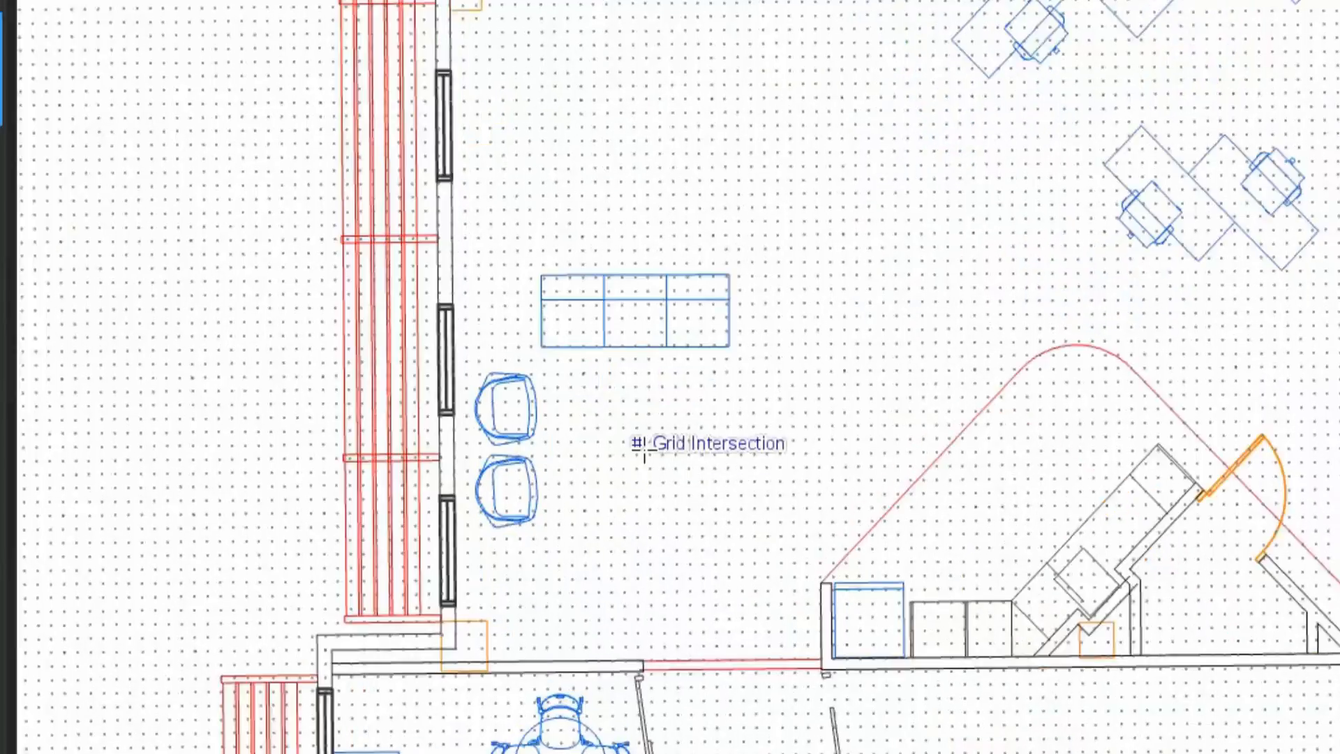
Step: Draw a round table circle, an L-shaped wall and a Utility building polygon on the grid
{"action": "left_click", "coordinate": [658, 332]}
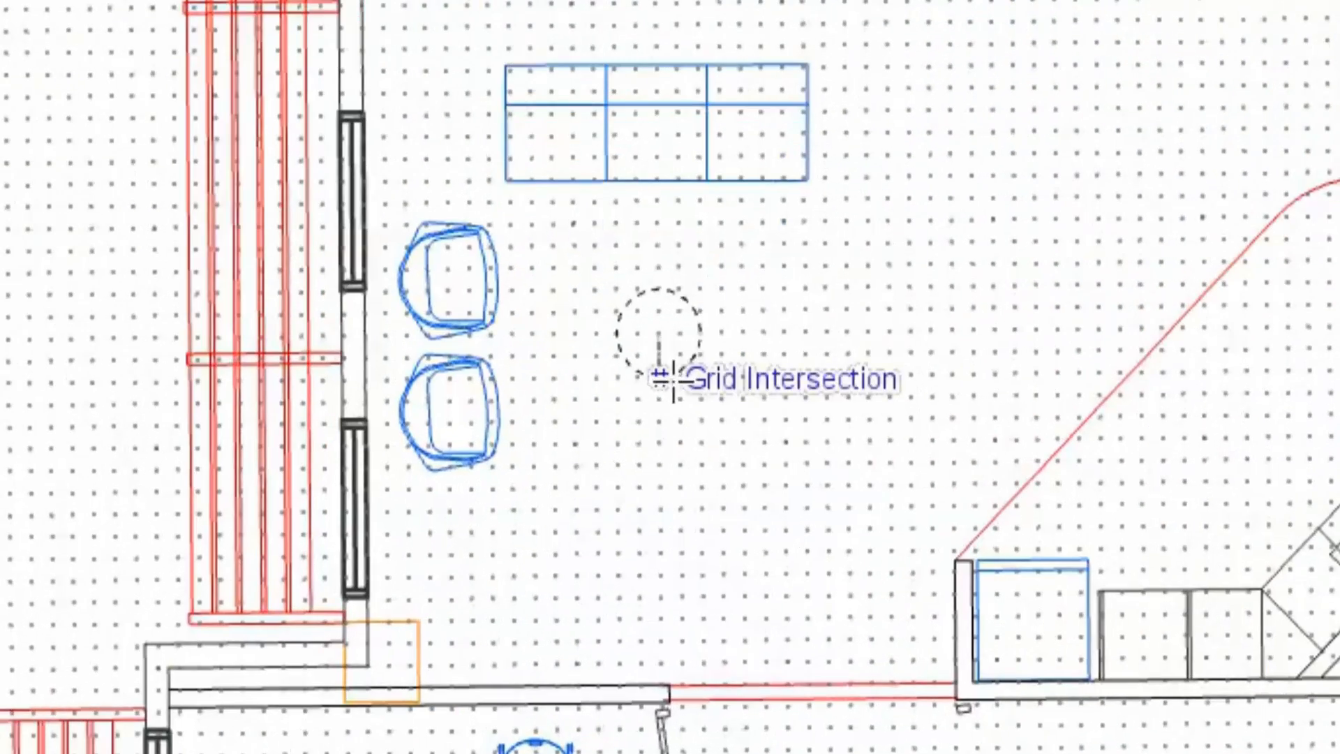
{"action": "left_click", "coordinate": [677, 424]}
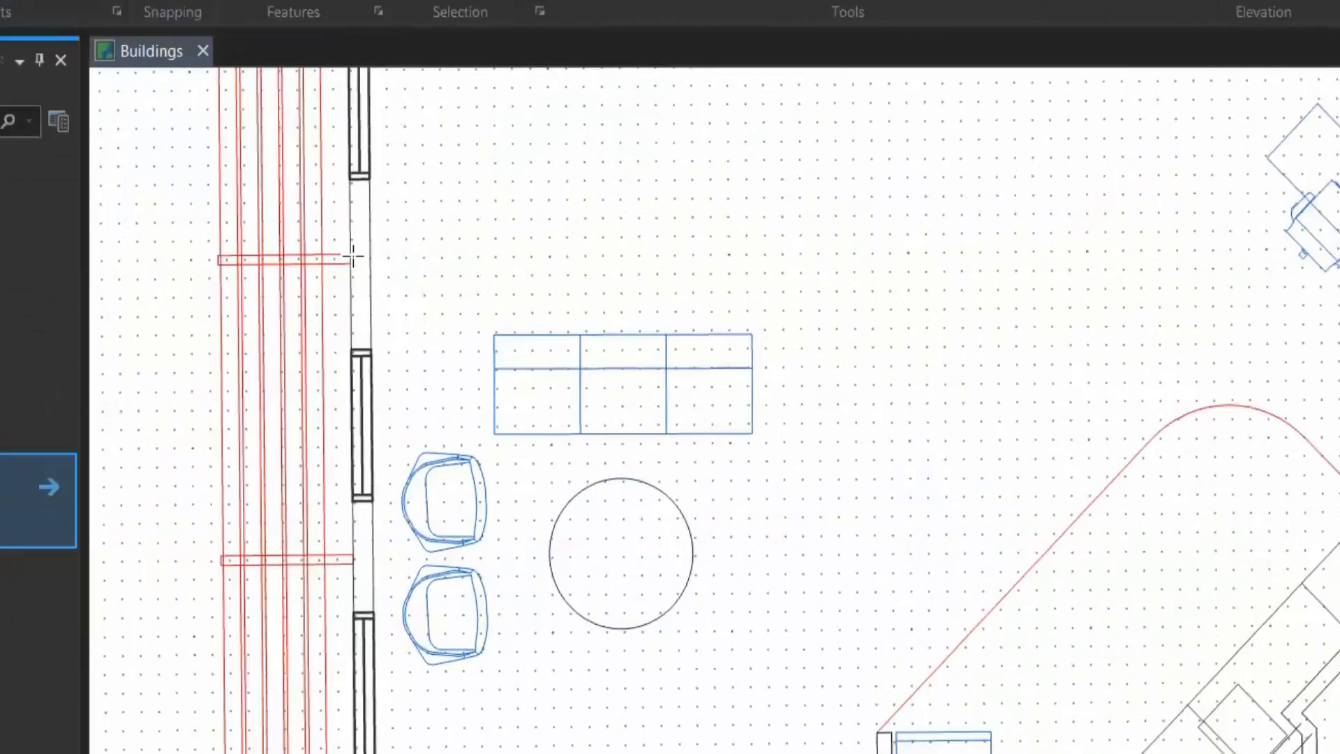
{"action": "left_click", "coordinate": [455, 291]}
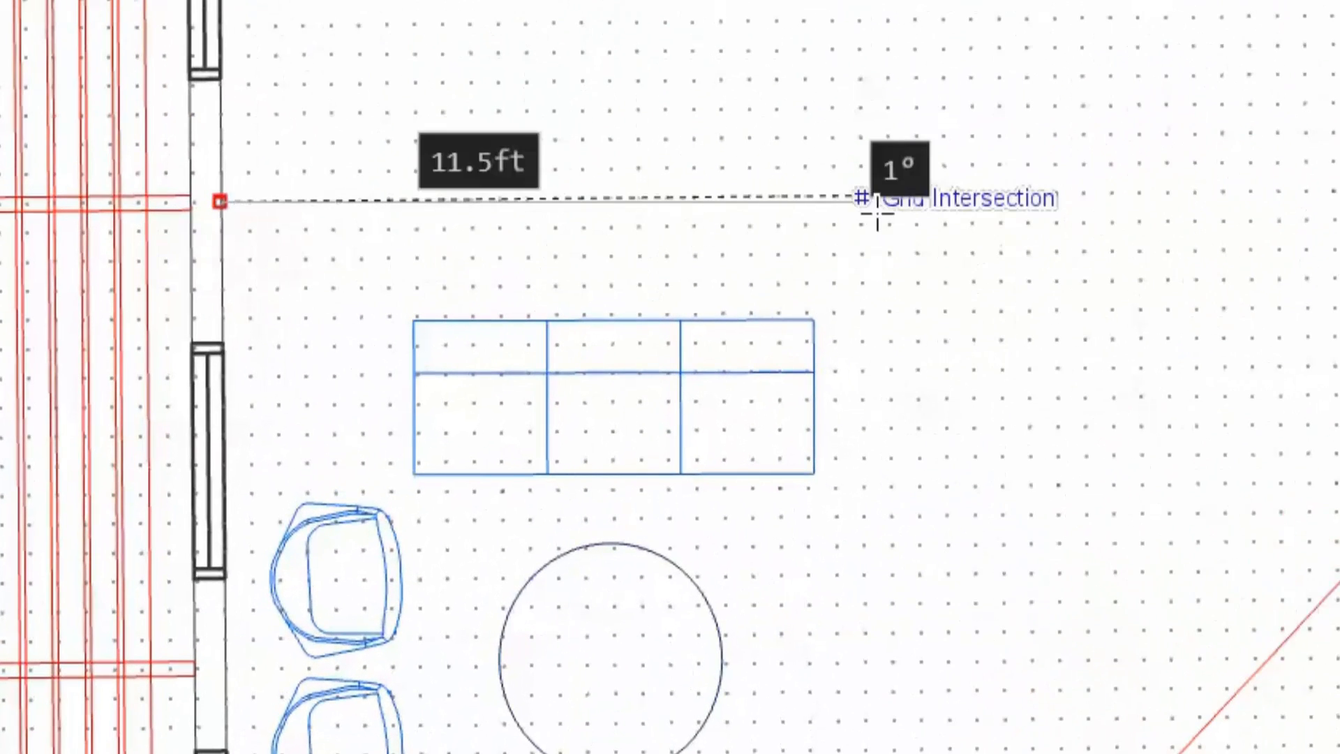
{"action": "left_click", "coordinate": [748, 288]}
{"action": "double_click", "coordinate": [890, 314]}
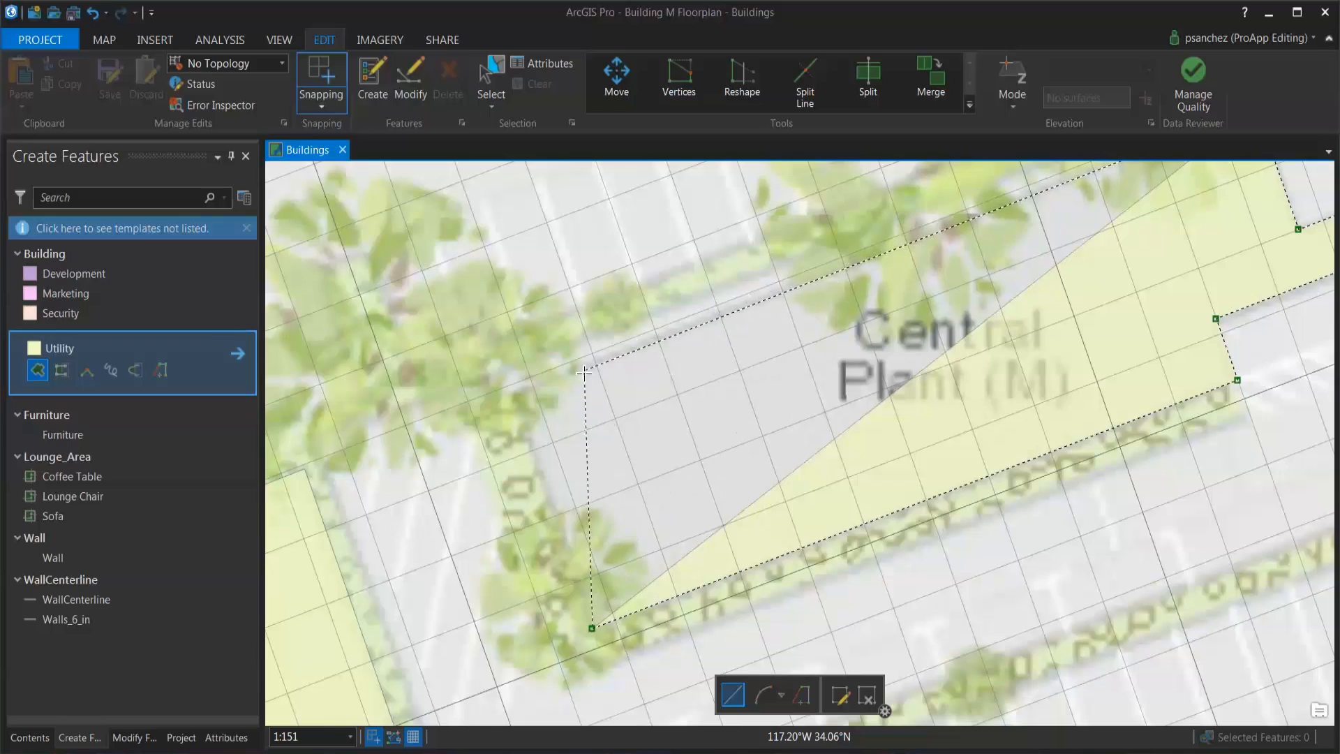
{"action": "double_click", "coordinate": [508, 388]}
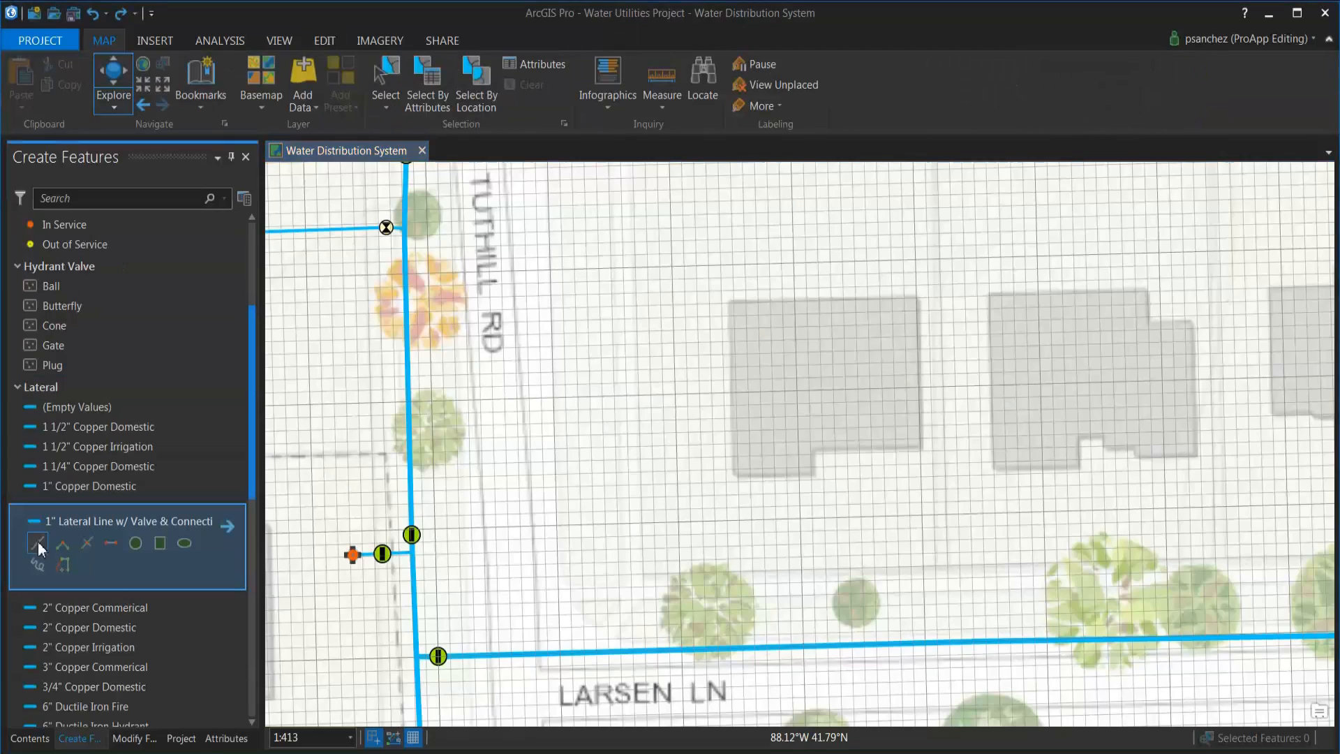
Step: Draw a lateral with valve and meter from the blue water main to the house
{"action": "left_click", "coordinate": [39, 548]}
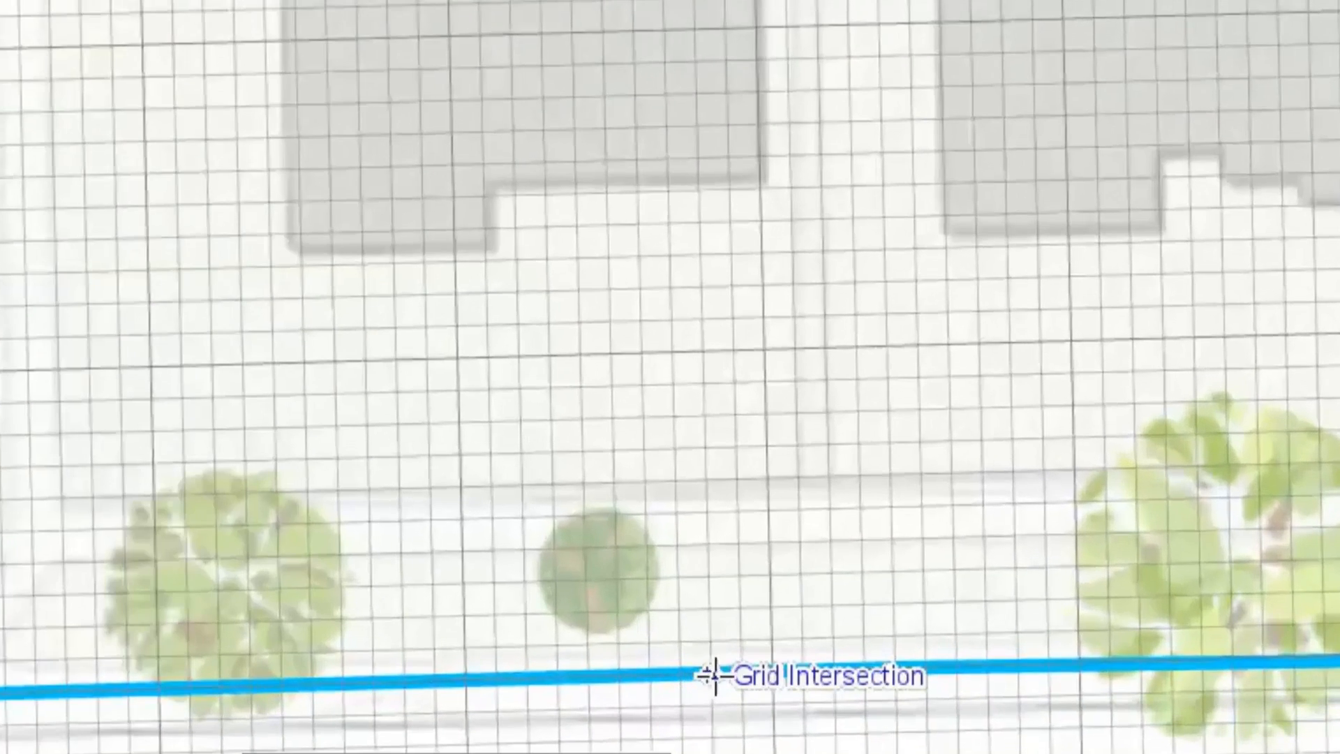
{"action": "left_click", "coordinate": [900, 645]}
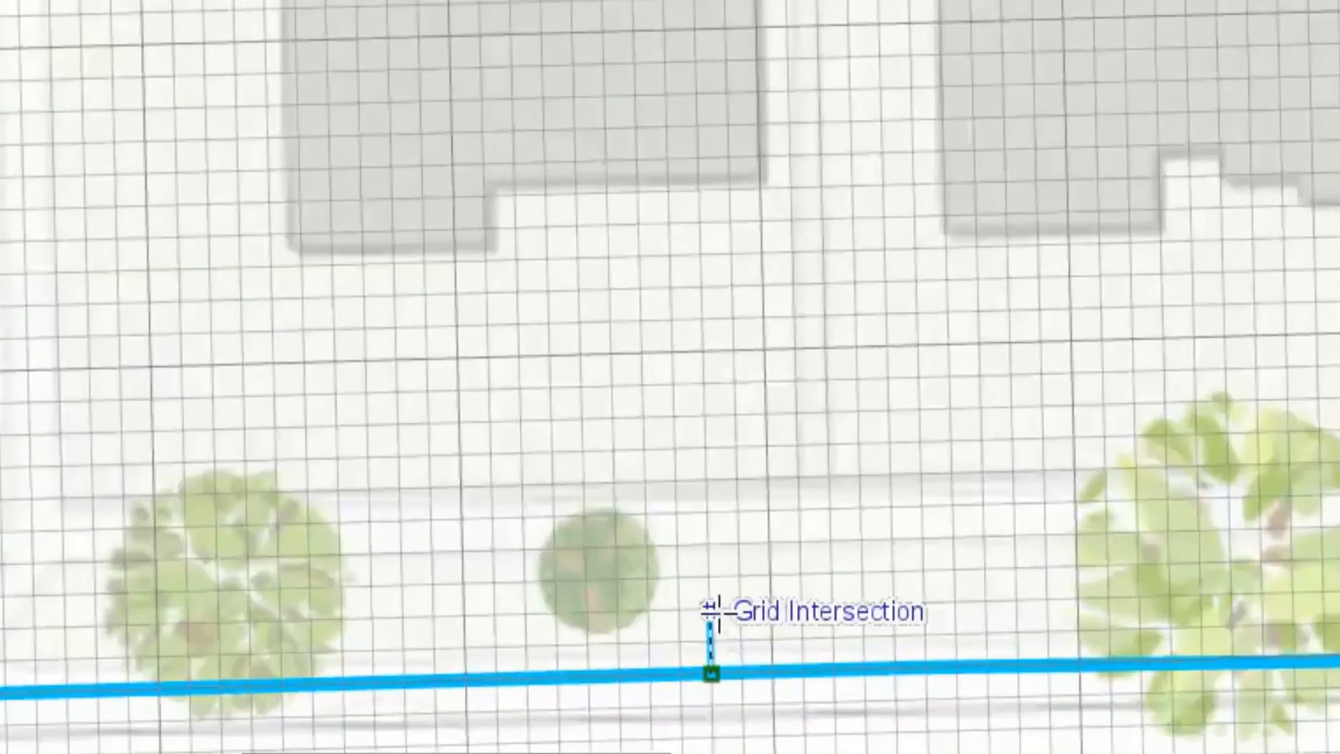
{"action": "double_click", "coordinate": [697, 128]}
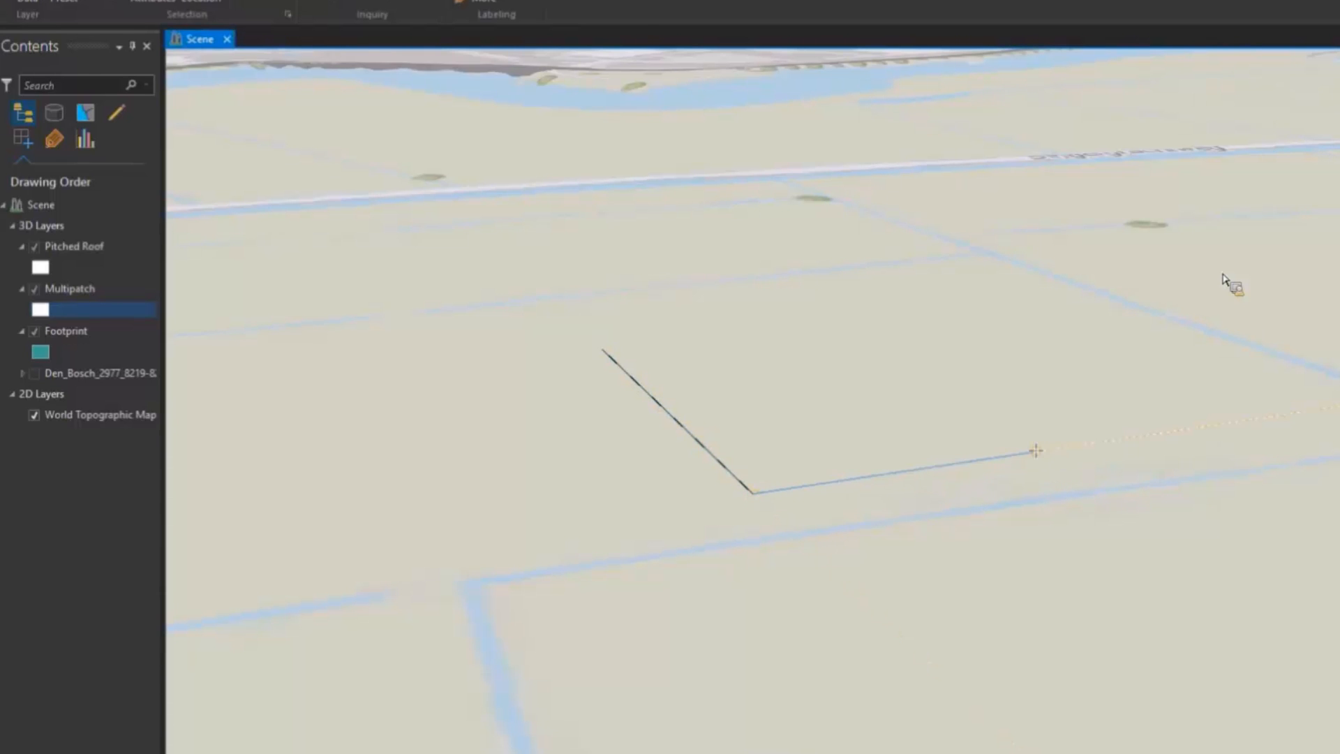
Step: Extrude the footprint into a box, split its roof and raise the ridge into a pitched roof
{"action": "left_click", "coordinate": [1036, 450]}
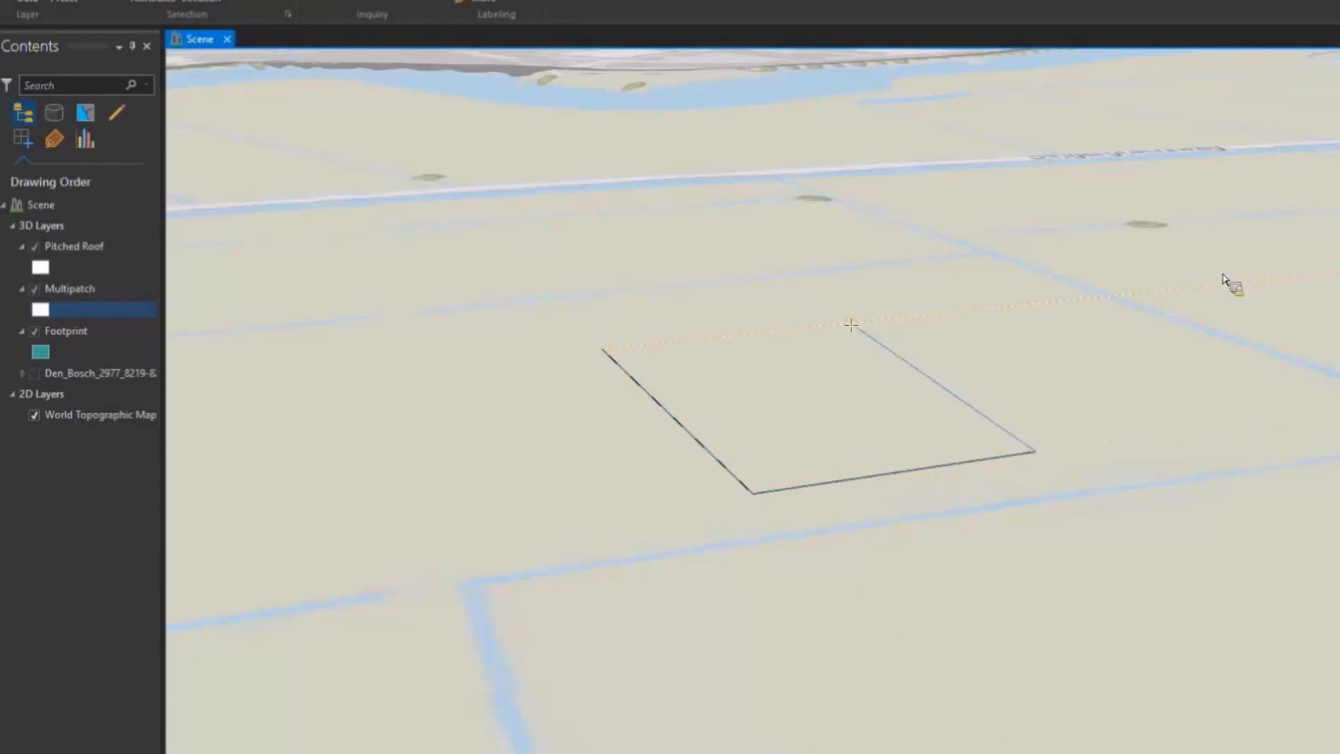
{"action": "double_click", "coordinate": [823, 321]}
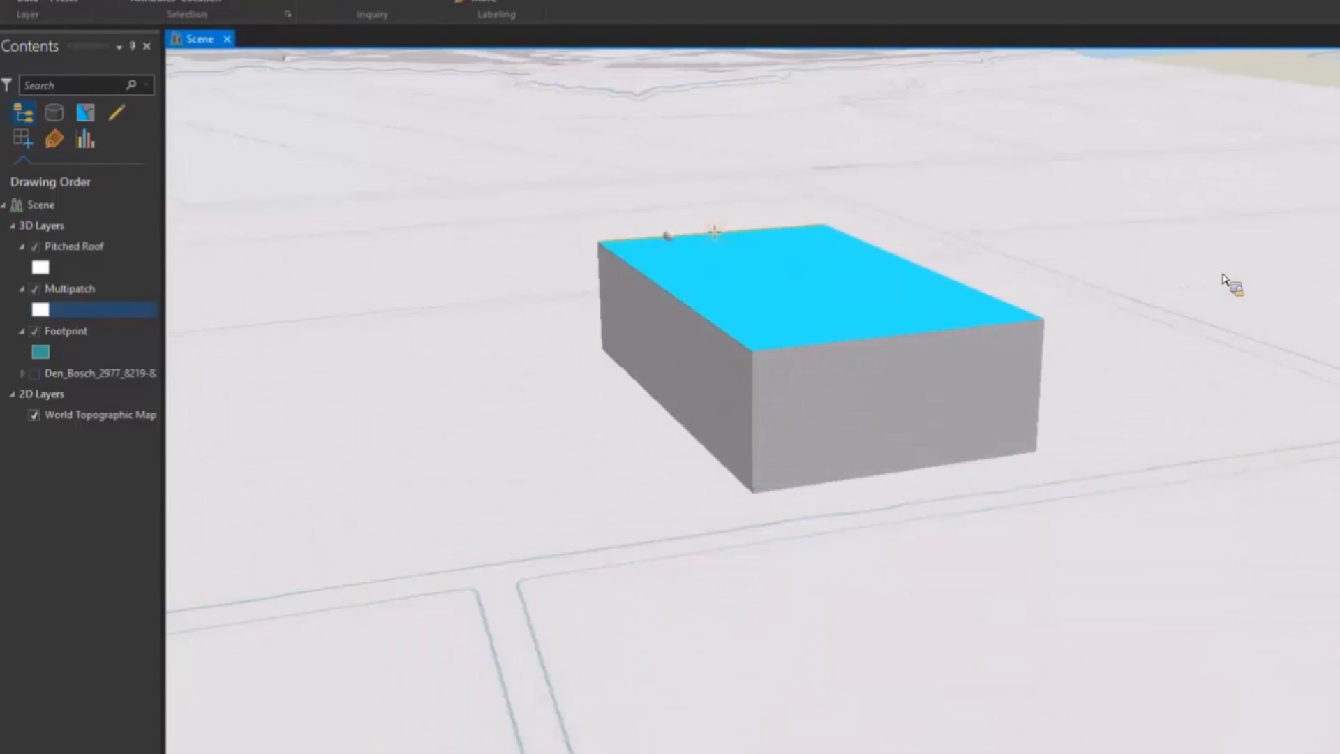
{"action": "left_click", "coordinate": [714, 231]}
{"action": "double_click", "coordinate": [906, 335]}
{"action": "mouse_move", "coordinate": [756, 257]}
{"action": "left_mouse_down"}
{"action": "mouse_move", "coordinate": [758, 155]}
{"action": "mouse_move", "coordinate": [758, 173]}
{"action": "left_mouse_up"}
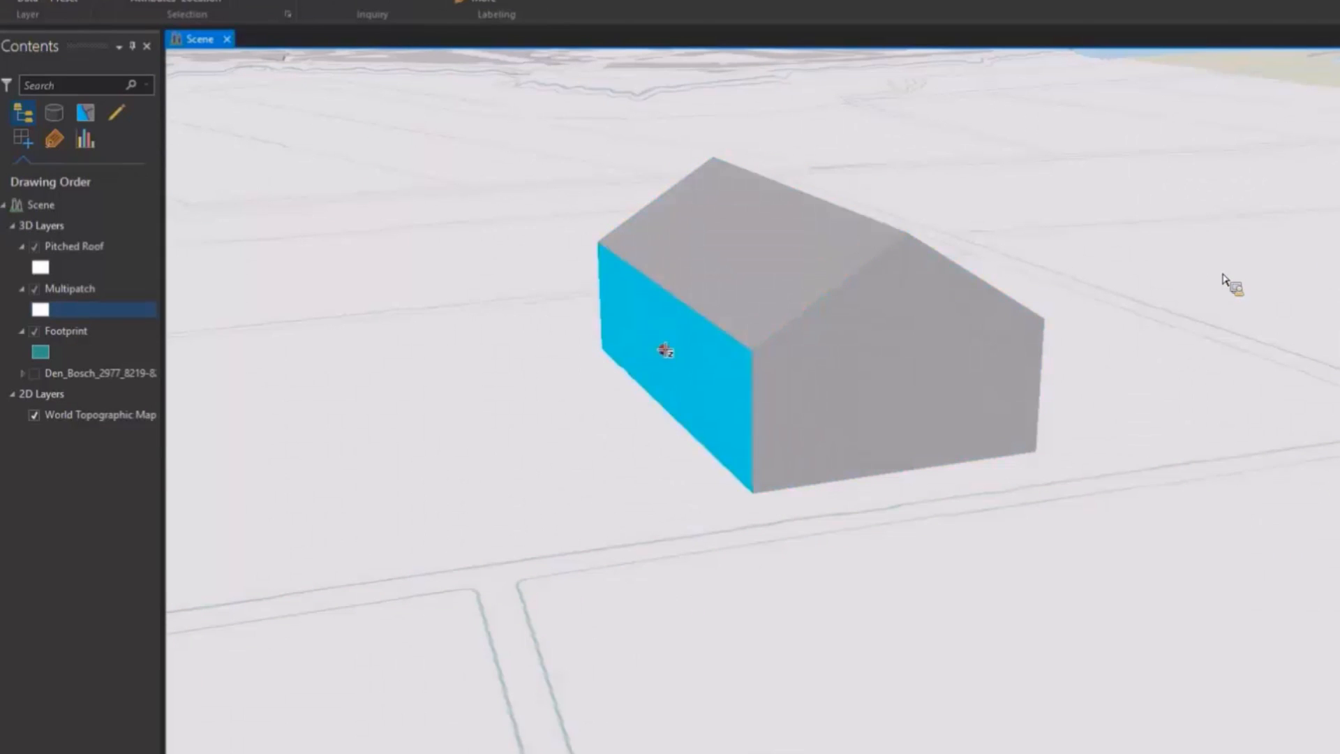
Step: Lengthen the building's left wall and pull a gable-wall rectangle out into a side annex
{"action": "left_click_drag", "start_coordinate": [665, 350], "coordinate": [500, 369]}
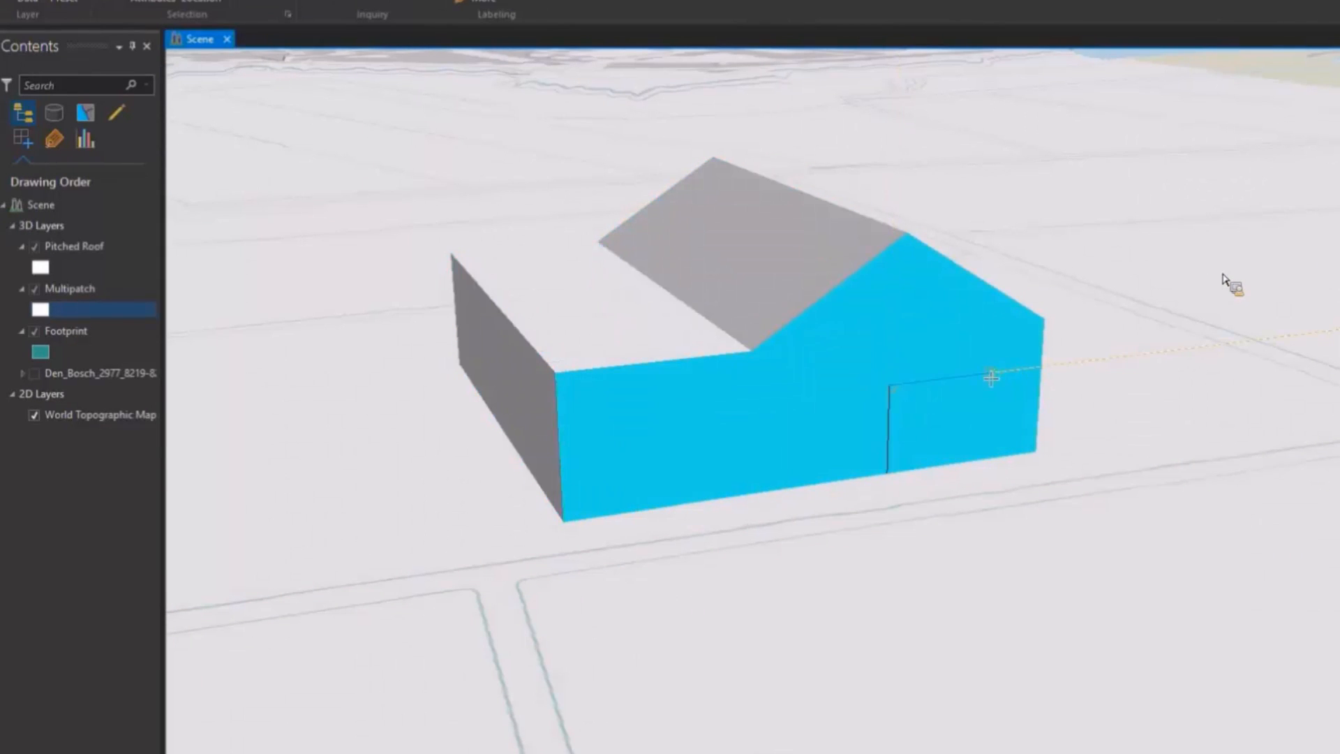
{"action": "double_click", "coordinate": [987, 459]}
{"action": "left_click_drag", "start_coordinate": [941, 425], "coordinate": [995, 458]}
Step: Outline a door on the lower wall and push it inward as a recess
{"action": "left_click", "coordinate": [606, 515]}
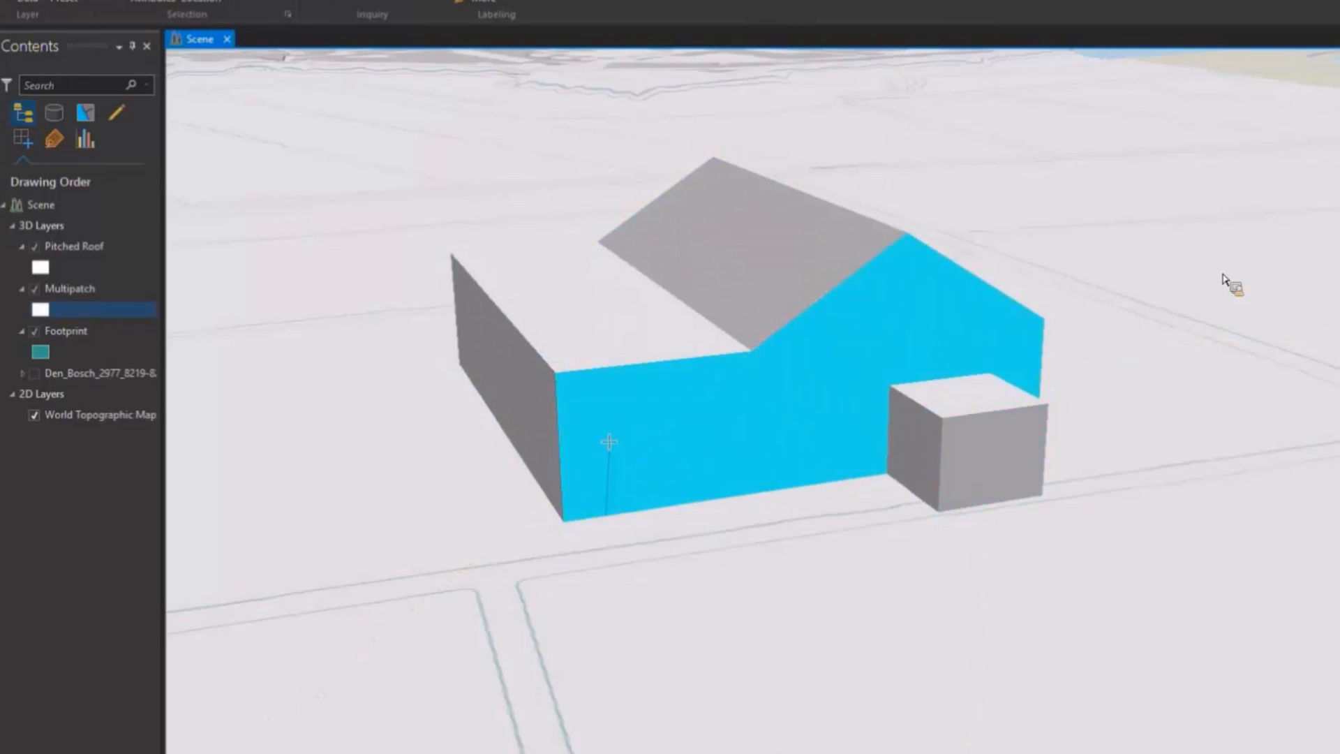
{"action": "left_click", "coordinate": [609, 441]}
{"action": "left_click", "coordinate": [708, 428]}
{"action": "double_click", "coordinate": [698, 500]}
{"action": "left_click_drag", "start_coordinate": [658, 471], "coordinate": [645, 461]}
Step: Add a flat-topped dormer by pulling a roof rectangle upward and reshaping it
{"action": "scroll", "coordinate": [766, 251], "scroll_direction": "up", "scroll_amount": 3}
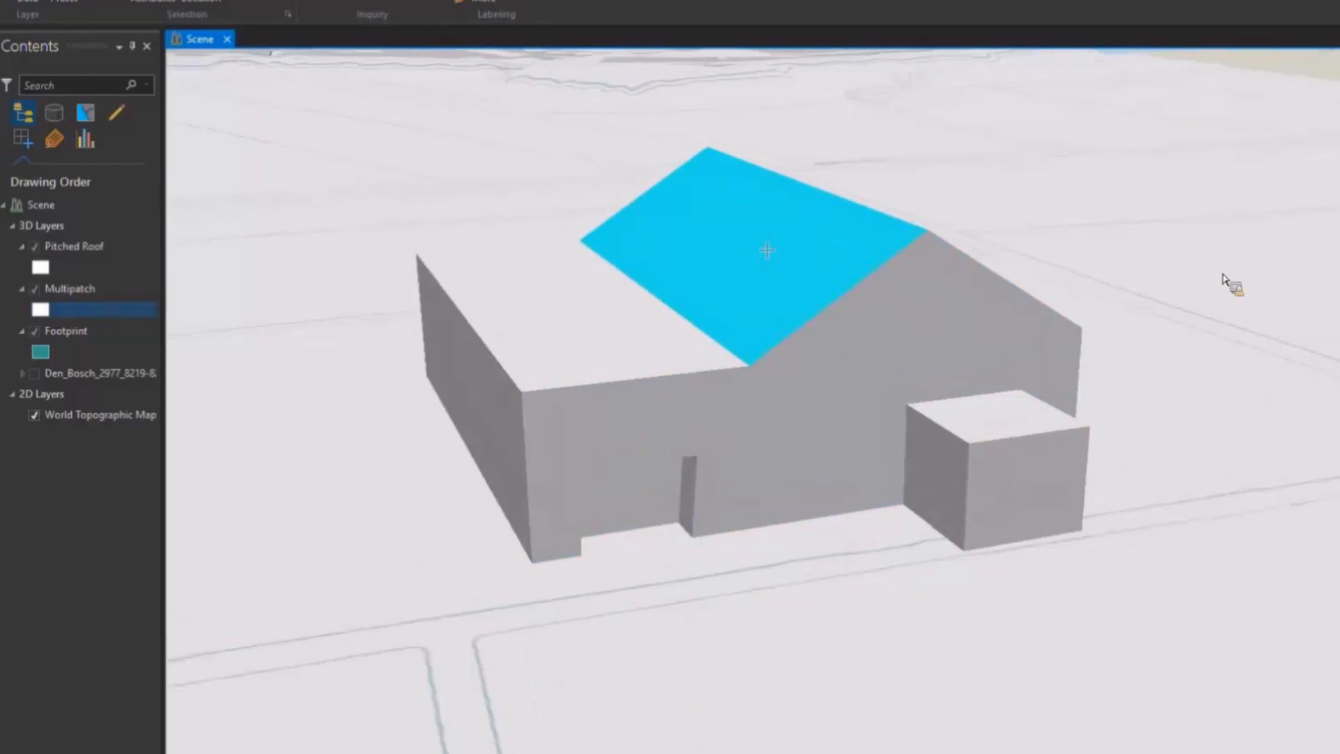
{"action": "left_click", "coordinate": [740, 297]}
{"action": "double_click", "coordinate": [740, 297]}
{"action": "left_click_drag", "start_coordinate": [805, 283], "coordinate": [804, 168]}
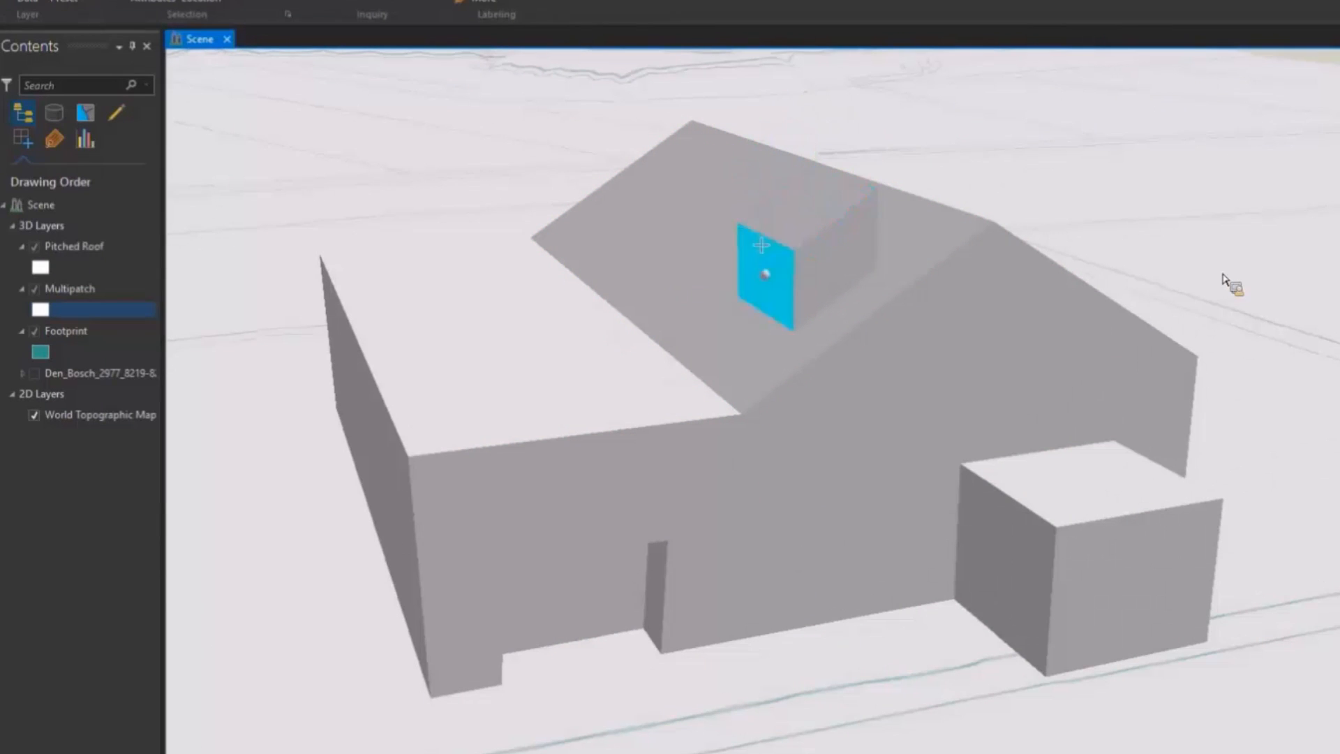
{"action": "left_click_drag", "start_coordinate": [775, 241], "coordinate": [805, 209]}
Step: Sketch a rectangular window face on the gable wall
{"action": "left_click", "coordinate": [941, 324]}
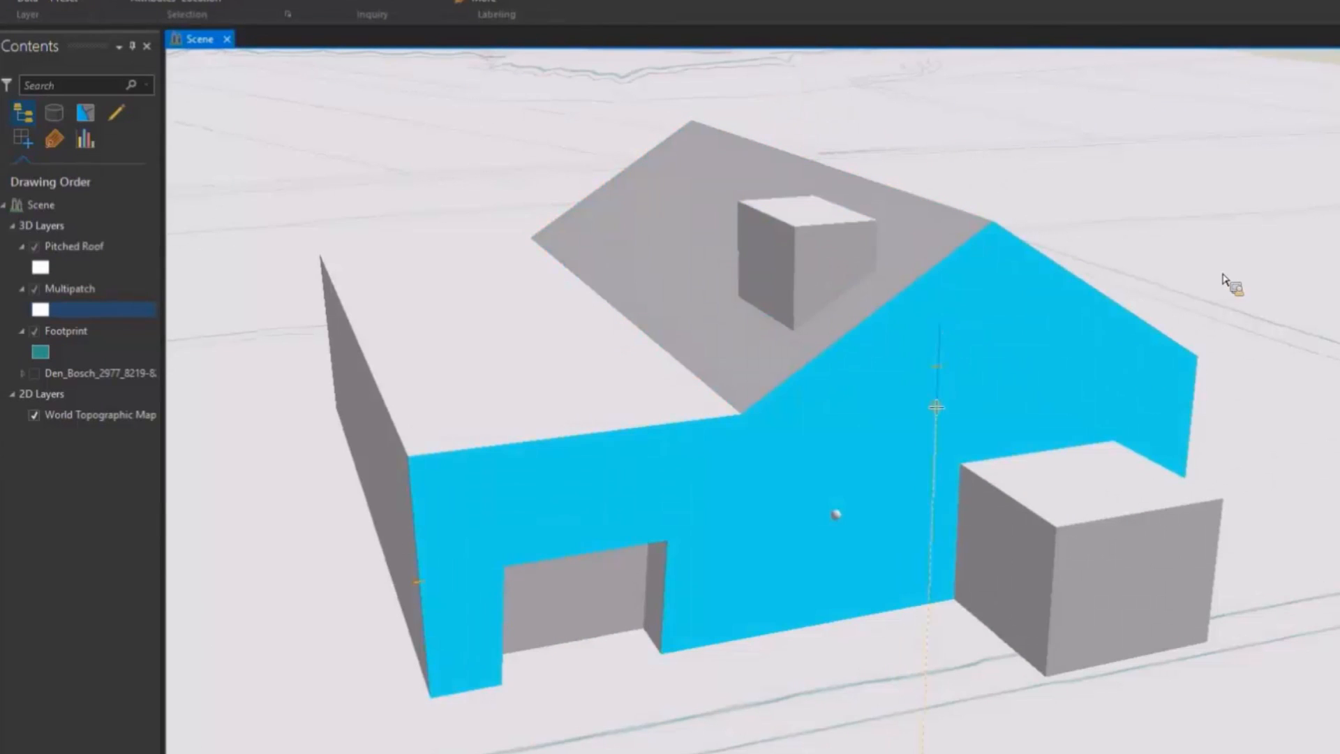
{"action": "left_click", "coordinate": [936, 406]}
{"action": "left_click", "coordinate": [1064, 389]}
{"action": "left_click", "coordinate": [1068, 310]}
{"action": "double_click", "coordinate": [941, 324]}
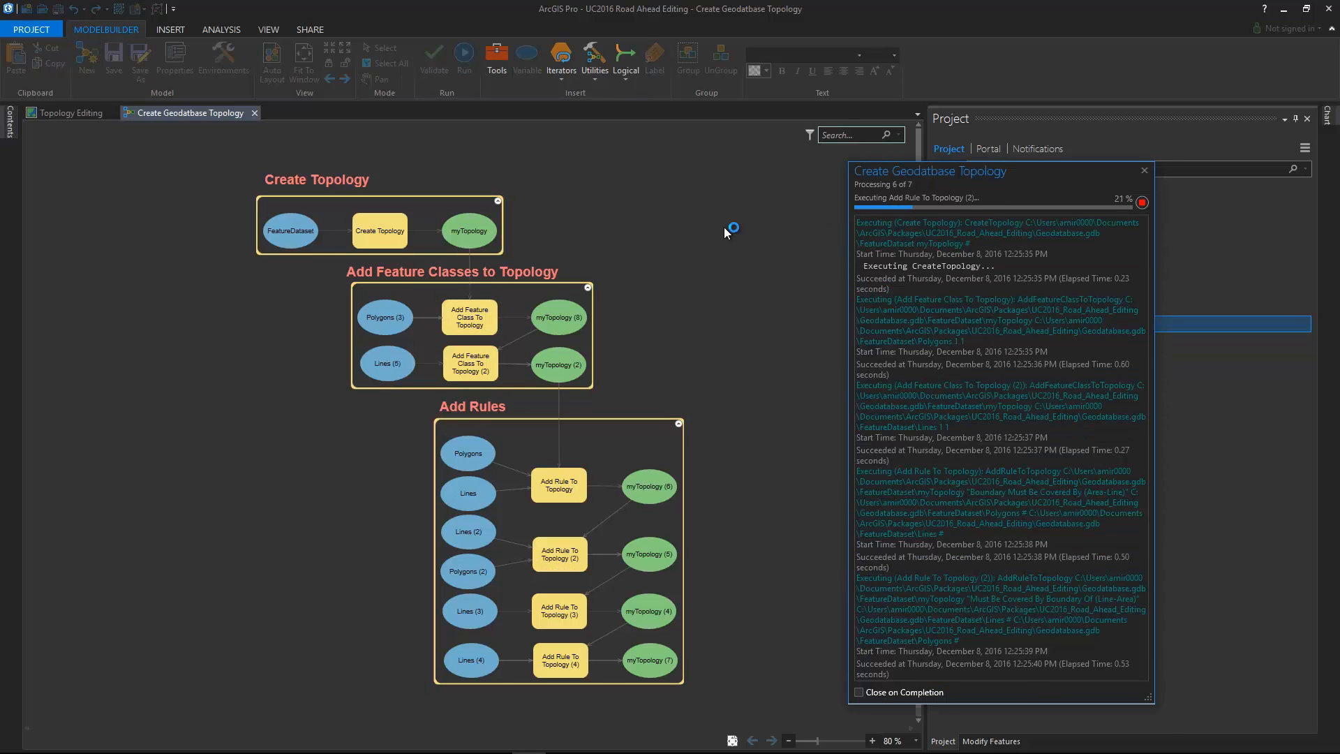
Step: Review the myTopology properties, including its rules and participating feature classes
{"action": "right_click", "coordinate": [1024, 357]}
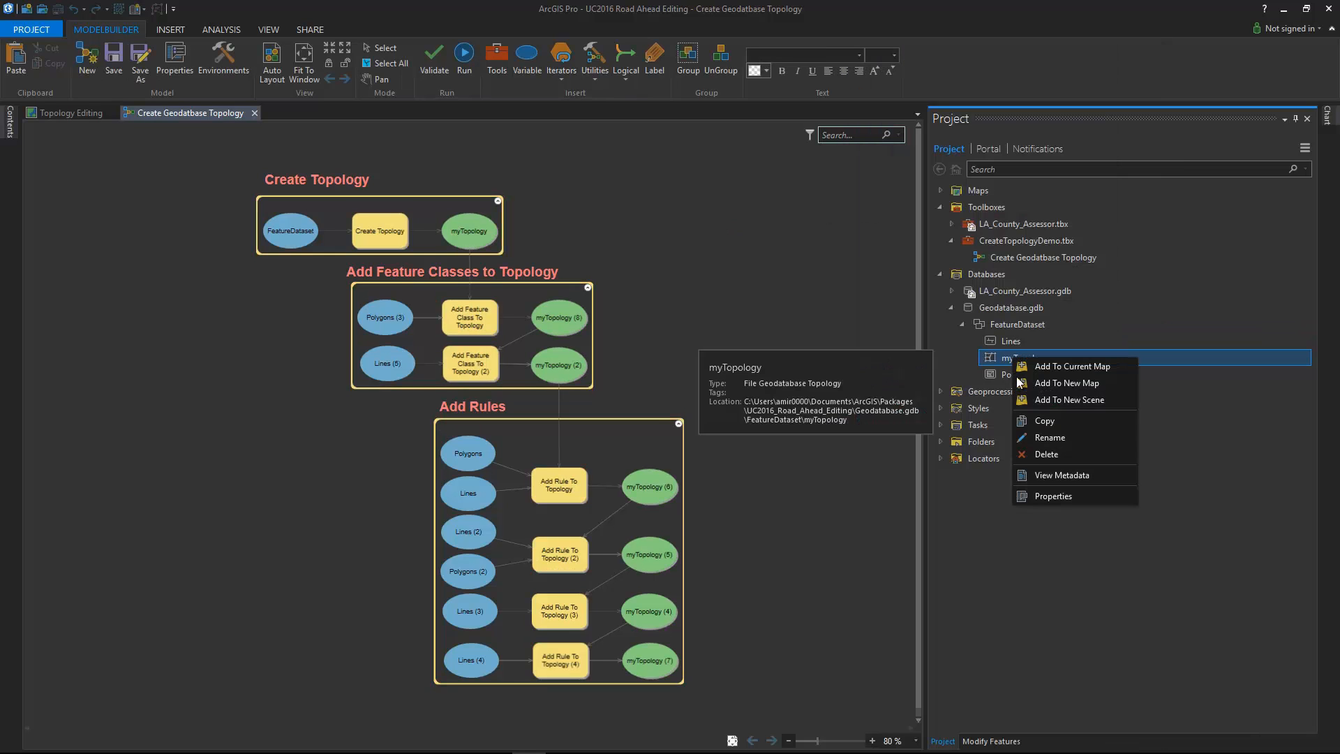
{"action": "left_click", "coordinate": [1044, 497]}
{"action": "left_click", "coordinate": [492, 307]}
{"action": "left_click", "coordinate": [492, 292]}
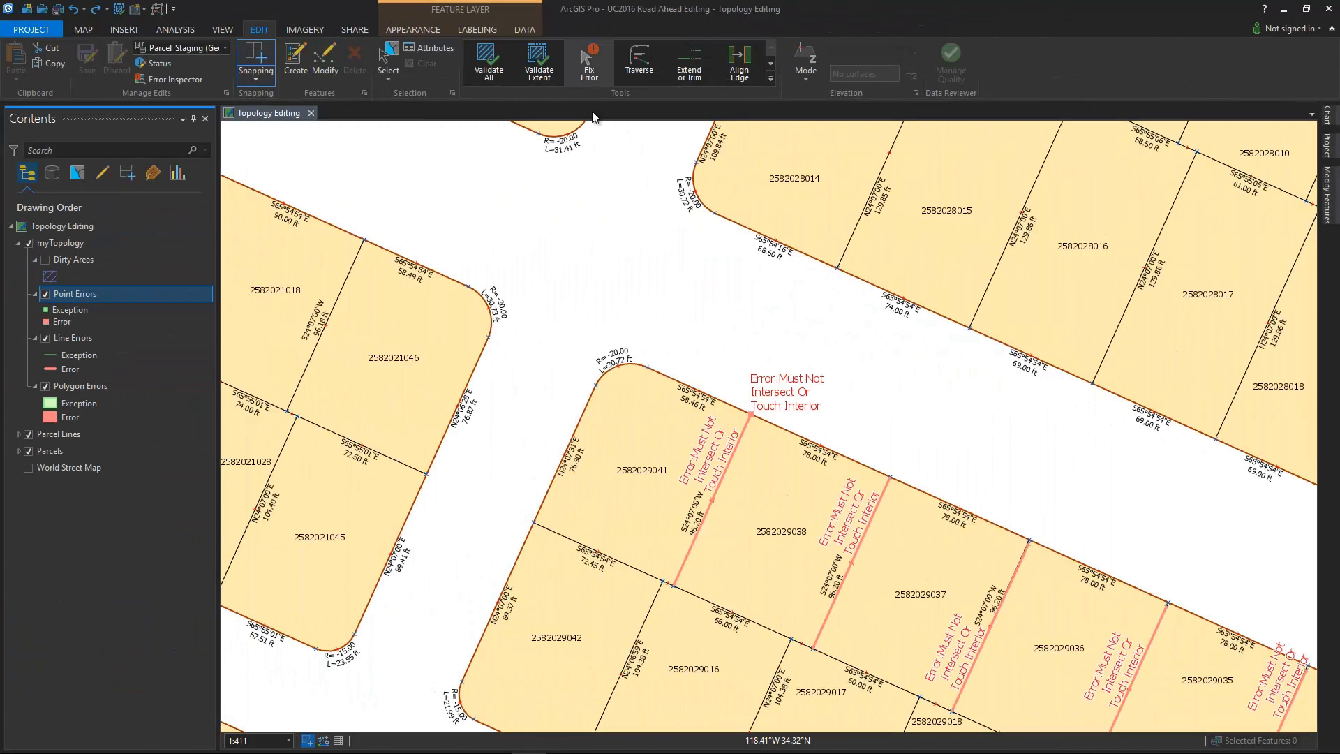
Step: Fix individual topology errors by splitting parcel lines and removing an erroneous line segment
{"action": "right_click", "coordinate": [752, 416]}
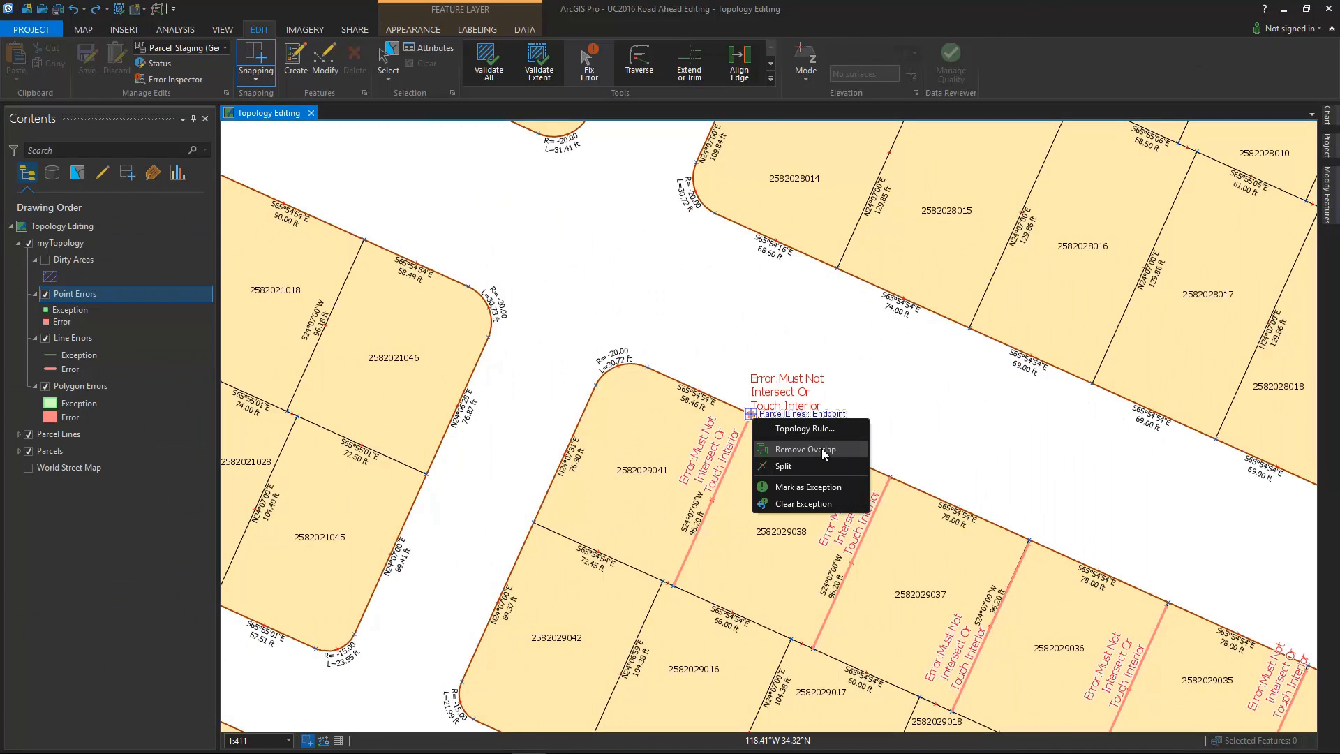
{"action": "left_click", "coordinate": [823, 464]}
{"action": "right_click", "coordinate": [737, 455]}
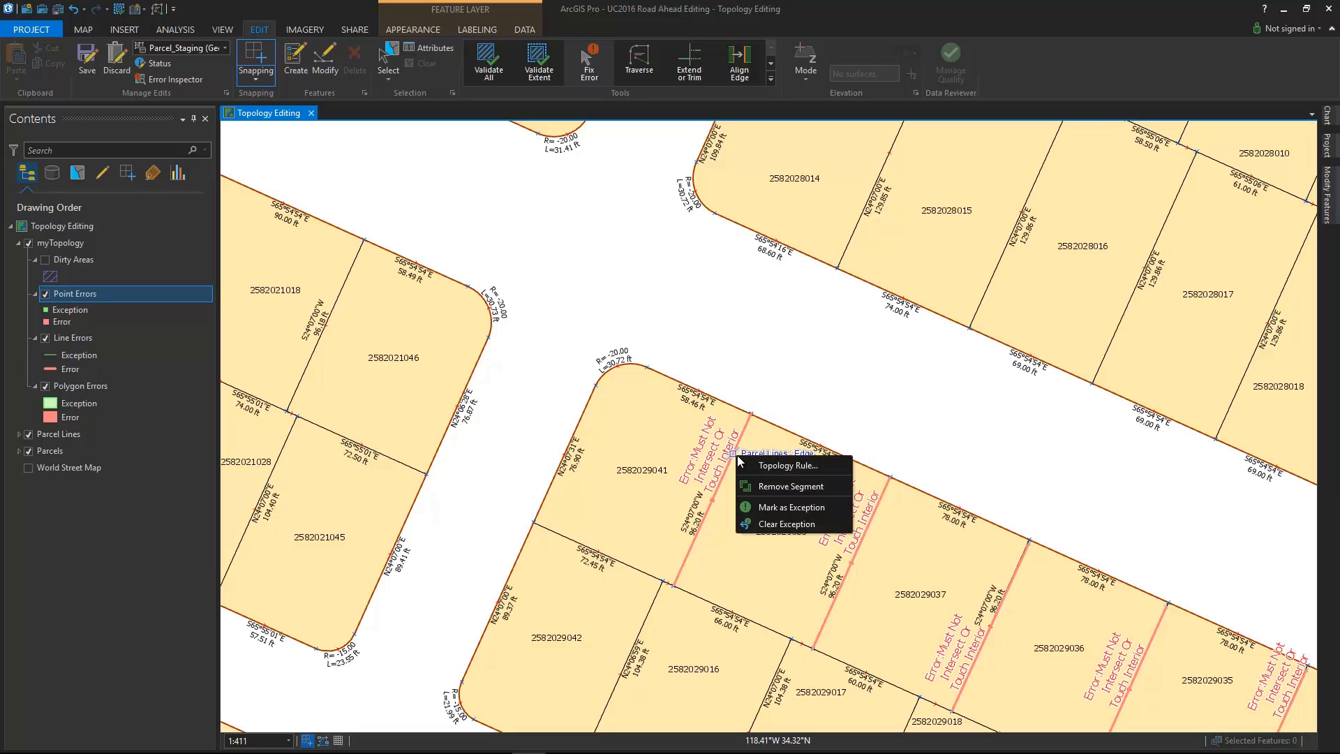
{"action": "left_click", "coordinate": [767, 466]}
{"action": "left_click", "coordinate": [772, 439]}
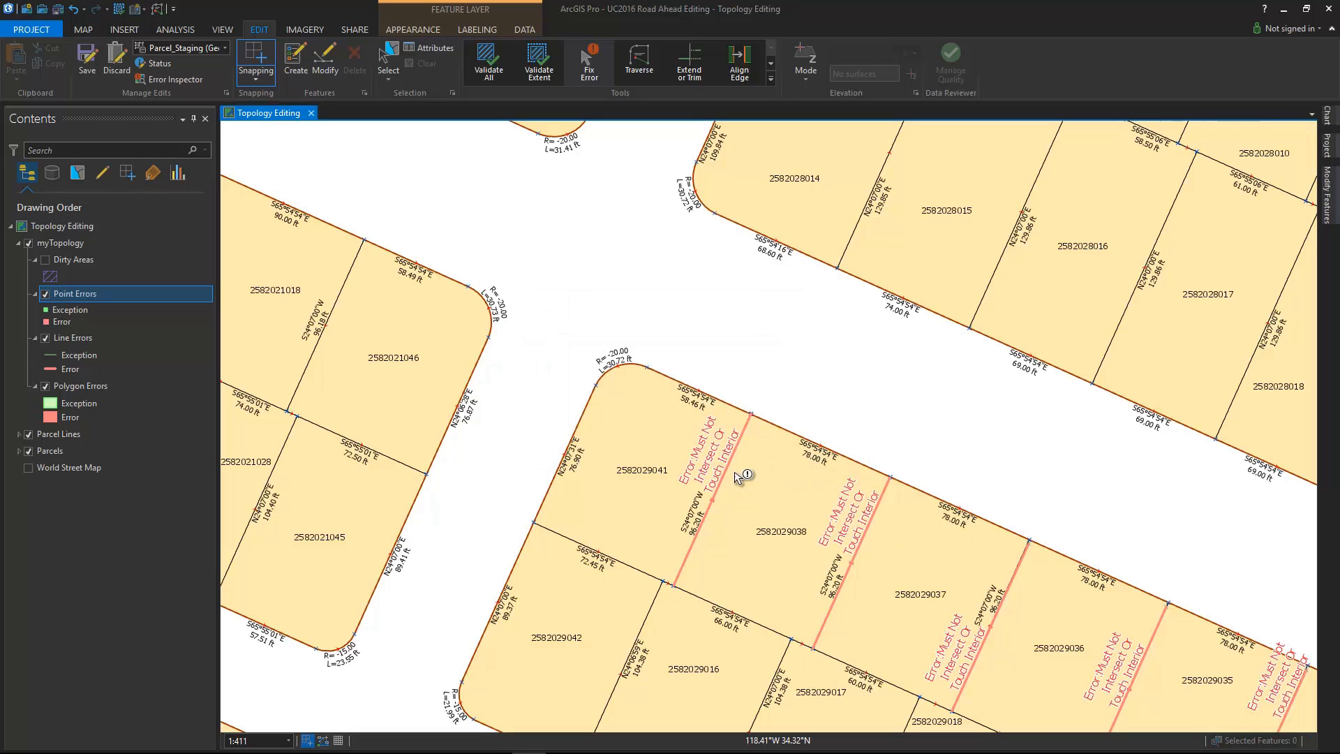
{"action": "right_click", "coordinate": [733, 473]}
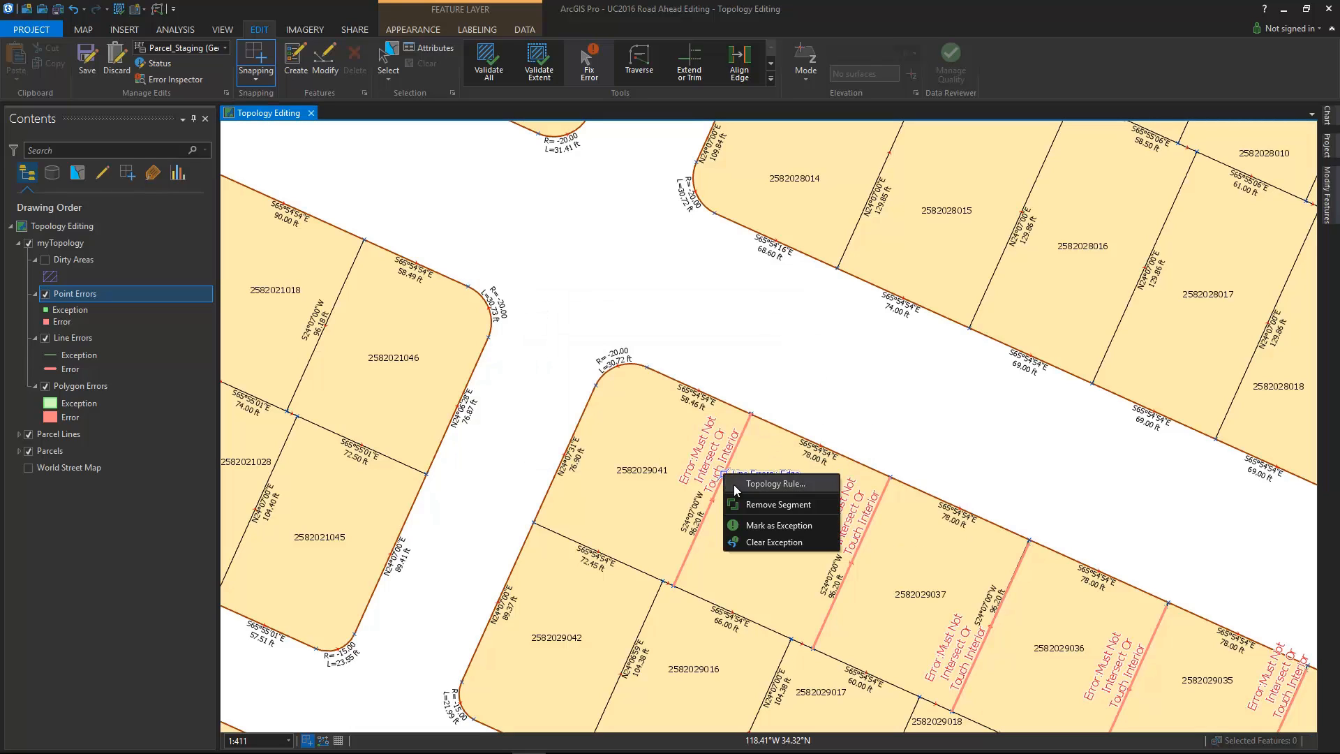
{"action": "left_click", "coordinate": [768, 504]}
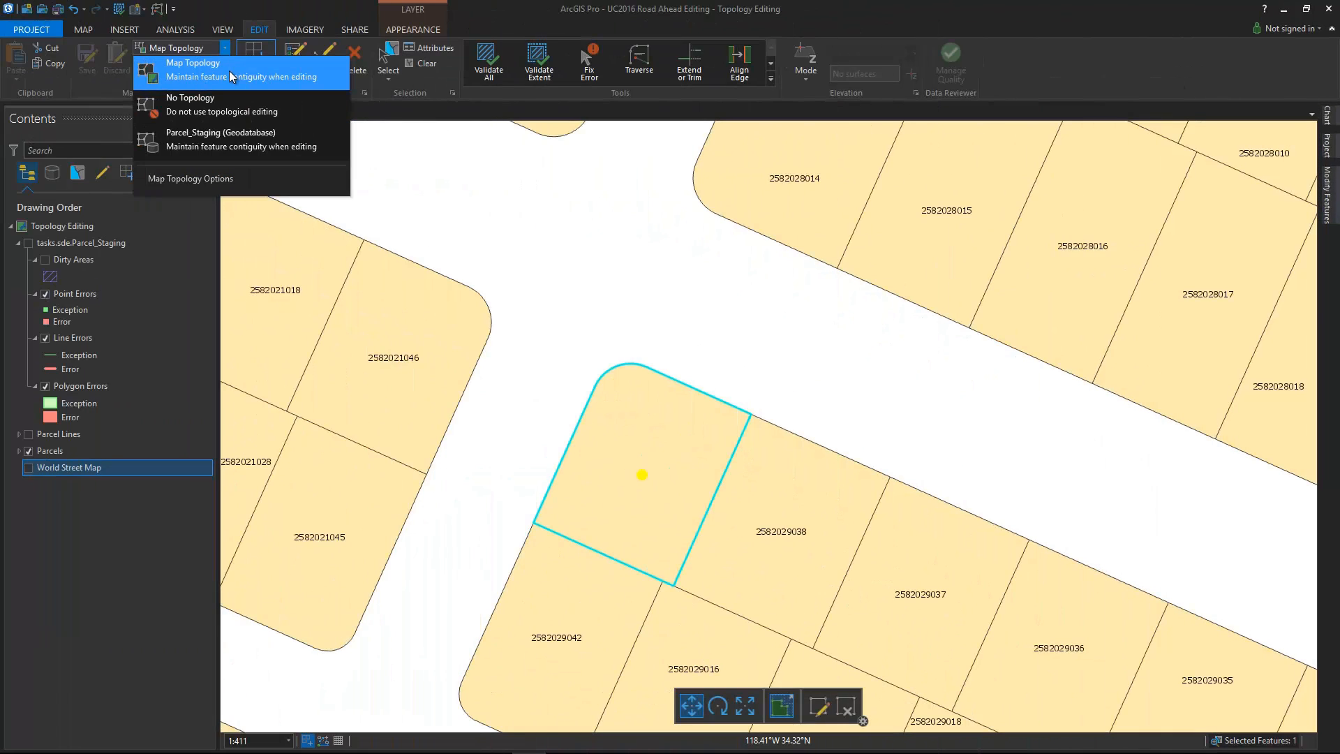
{"action": "left_click", "coordinate": [229, 70]}
{"action": "mouse_move", "coordinate": [637, 464]}
{"action": "left_mouse_down"}
{"action": "mouse_move", "coordinate": [607, 444]}
{"action": "mouse_move", "coordinate": [632, 446]}
{"action": "left_mouse_up"}
{"action": "key", "text": "F2"}
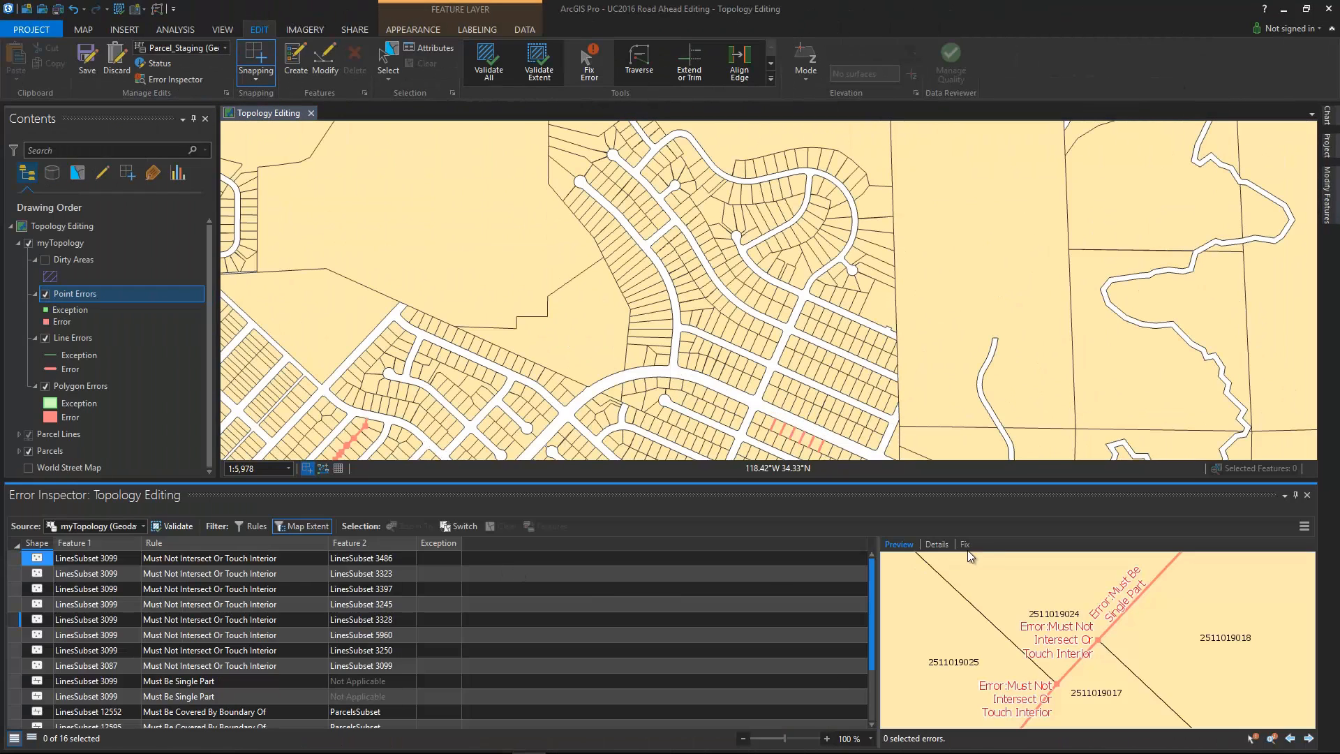
Step: Select all listed errors in the Error Inspector and apply the Split fix
{"action": "left_click", "coordinate": [452, 527]}
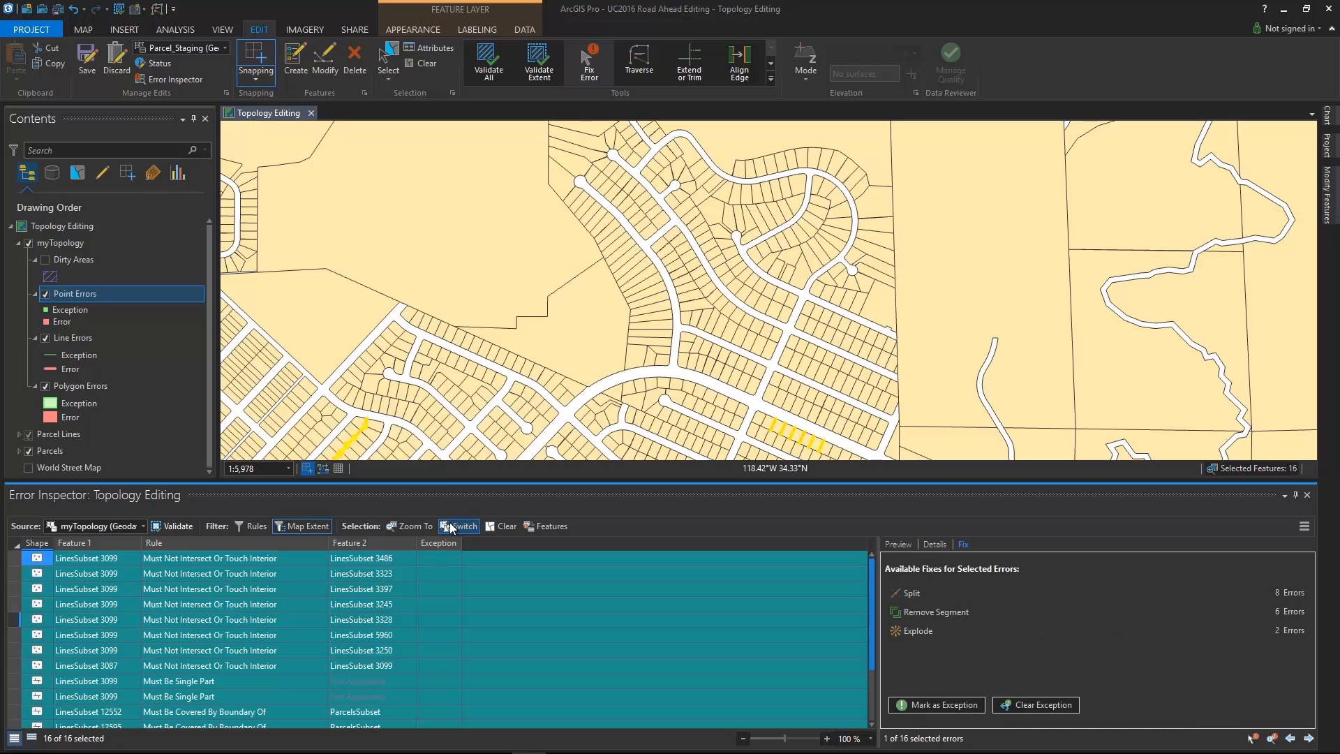
{"action": "left_click", "coordinate": [924, 596]}
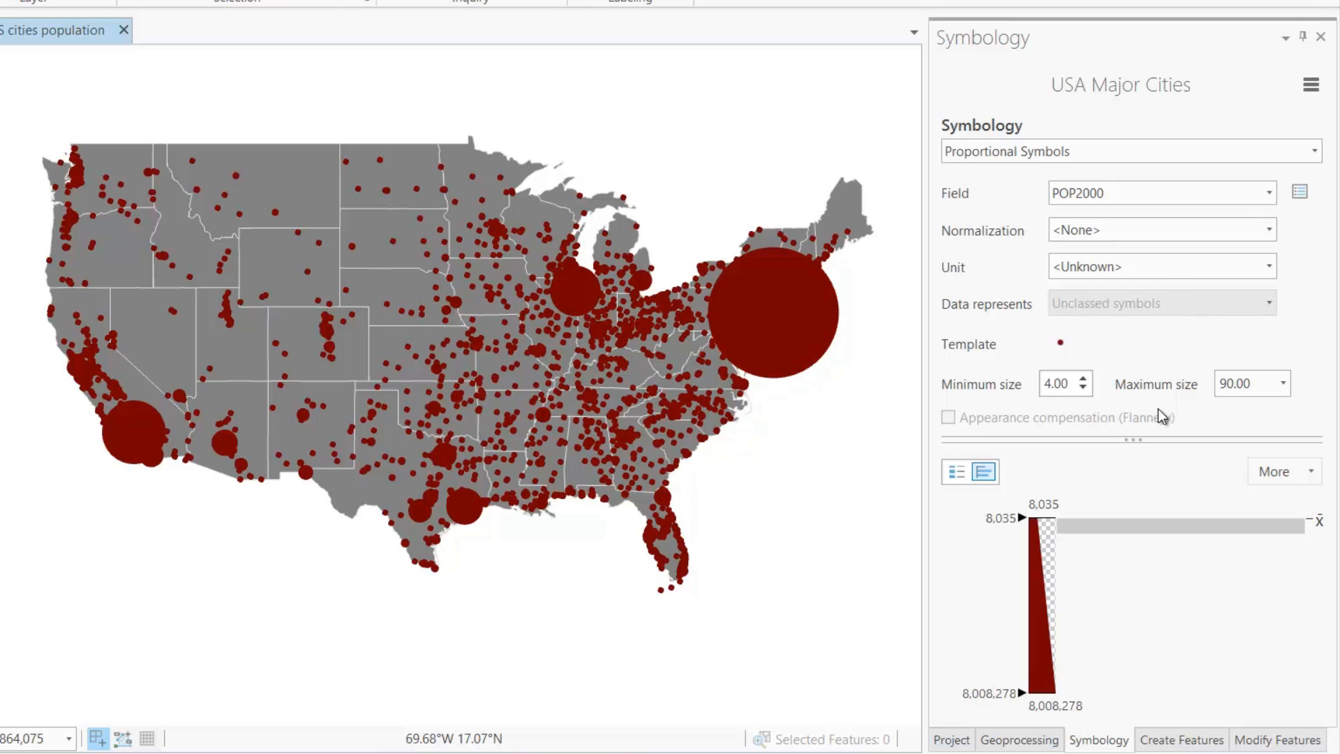
Step: Enable display filters so only capitals show, then zoom to the LA area bookmark
{"action": "left_click", "coordinate": [1311, 85]}
{"action": "left_click", "coordinate": [1246, 111]}
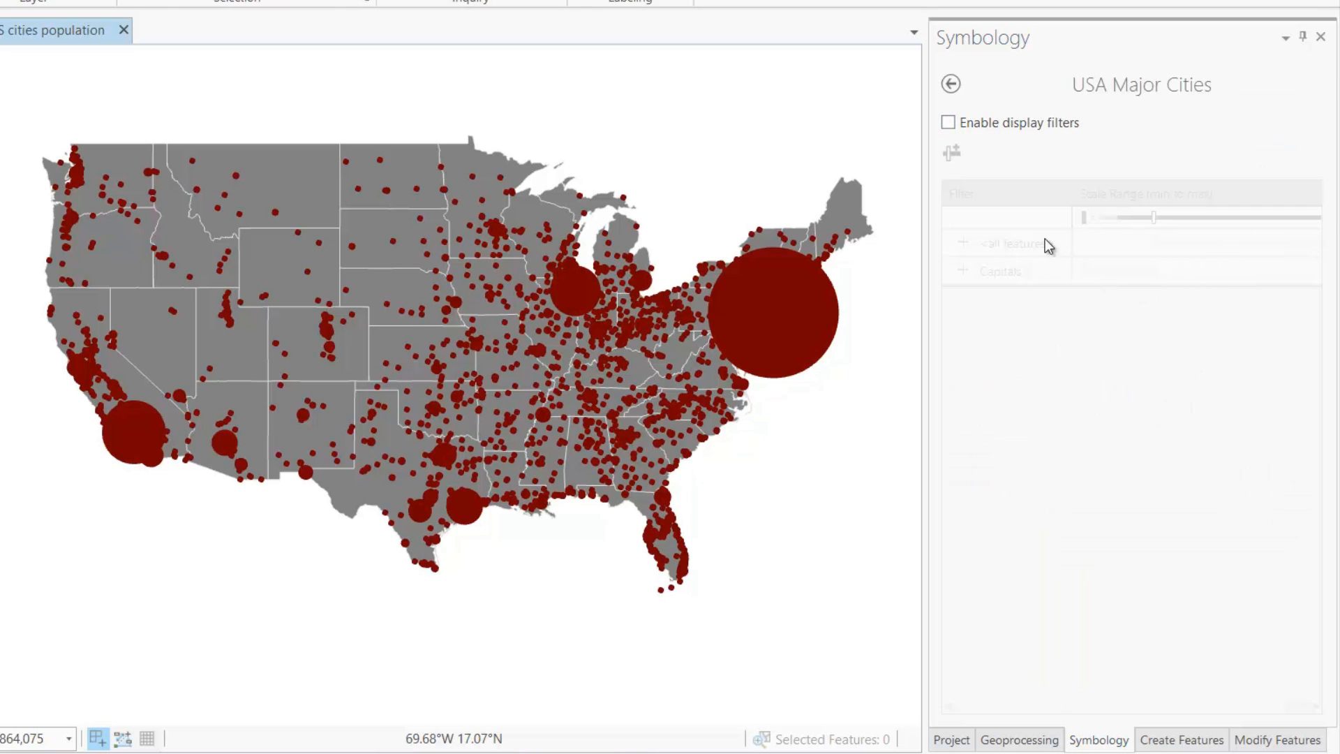
{"action": "left_click", "coordinate": [948, 124]}
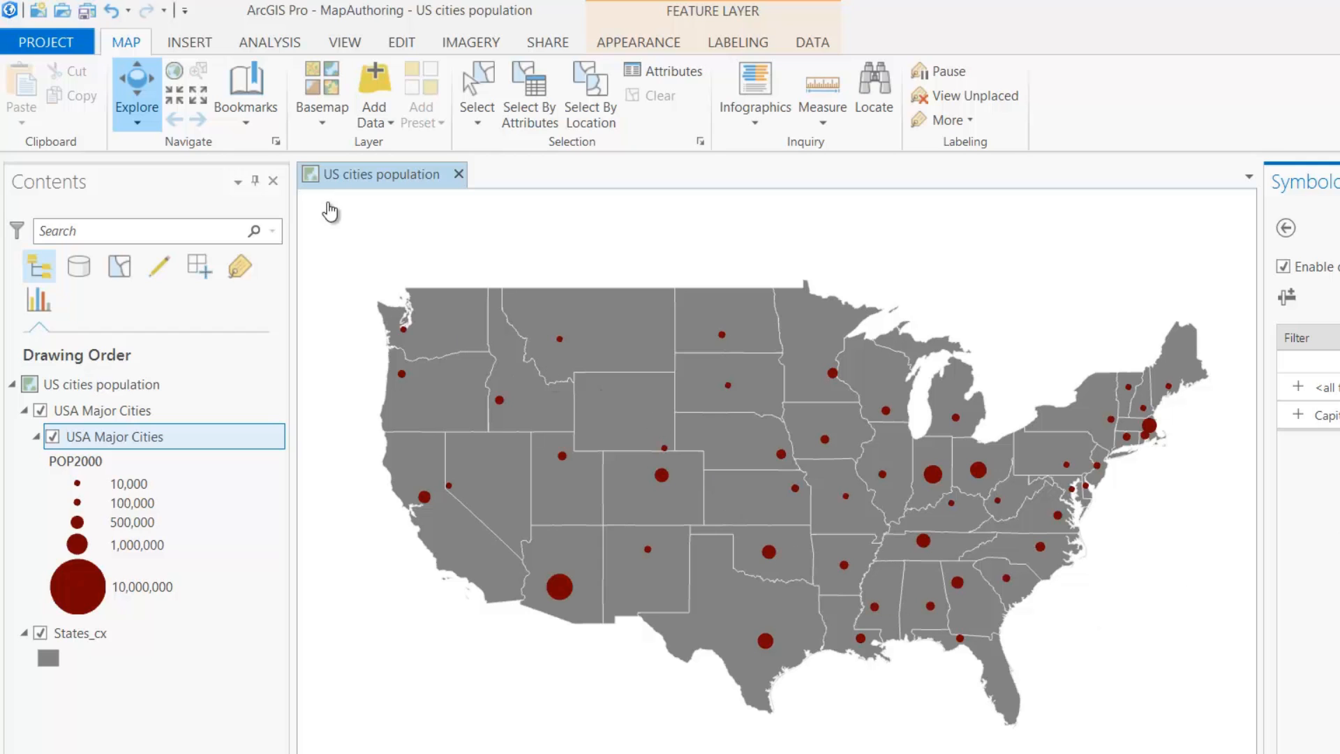
{"action": "left_click", "coordinate": [245, 108]}
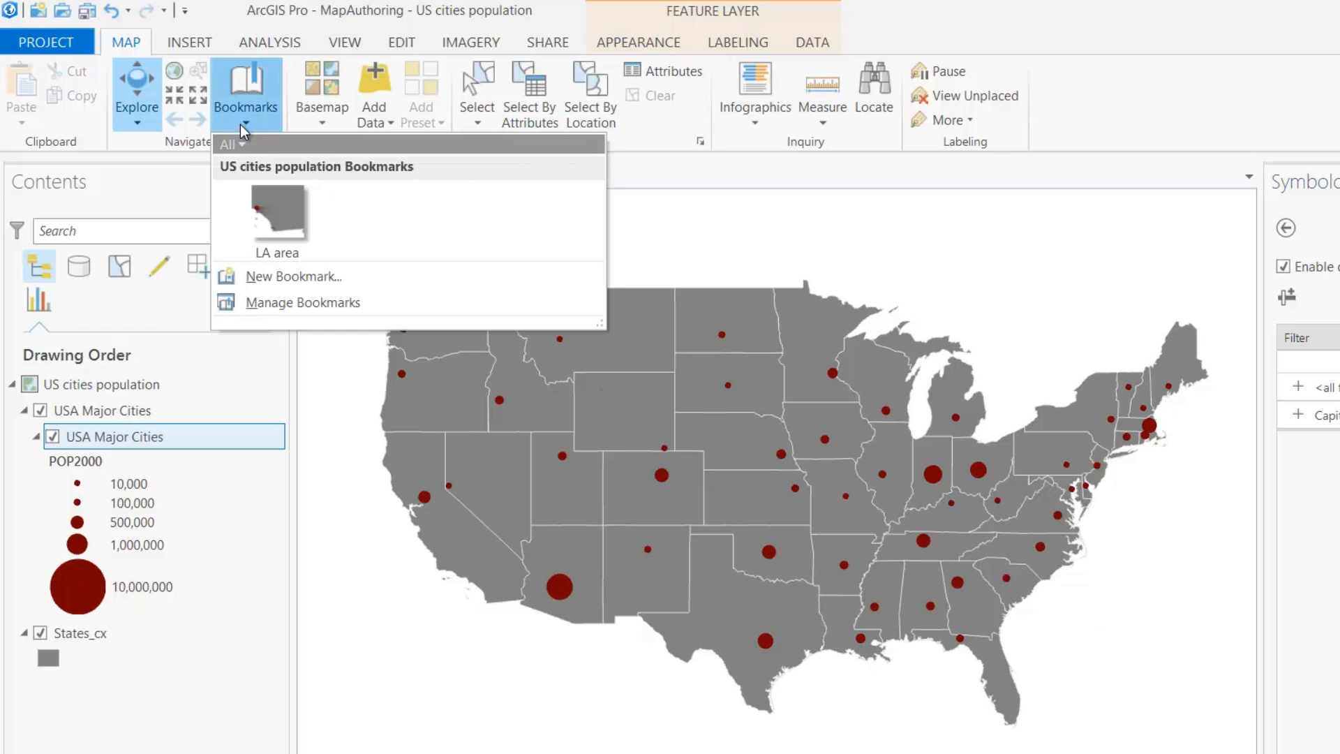
{"action": "left_click", "coordinate": [286, 206]}
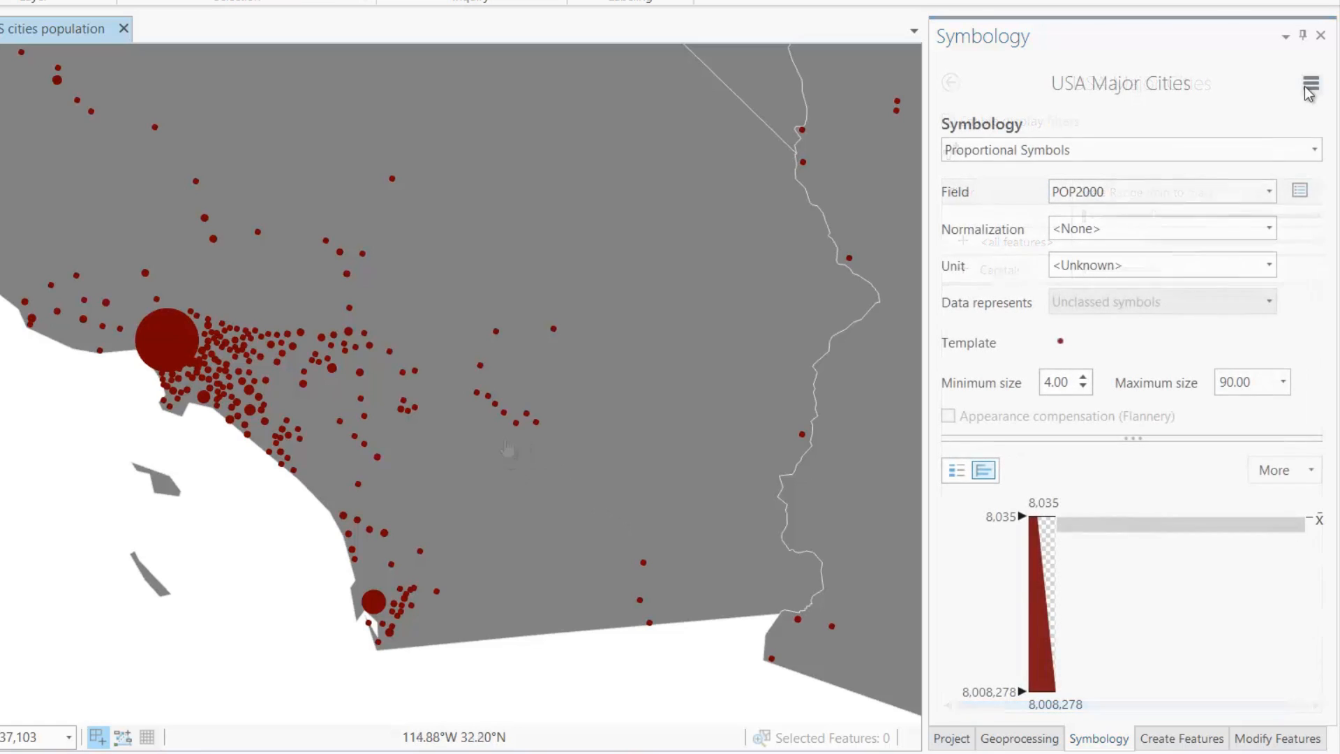
Step: Vary the city symbols' colour by the MED_AGE median-age field
{"action": "left_click", "coordinate": [1311, 83]}
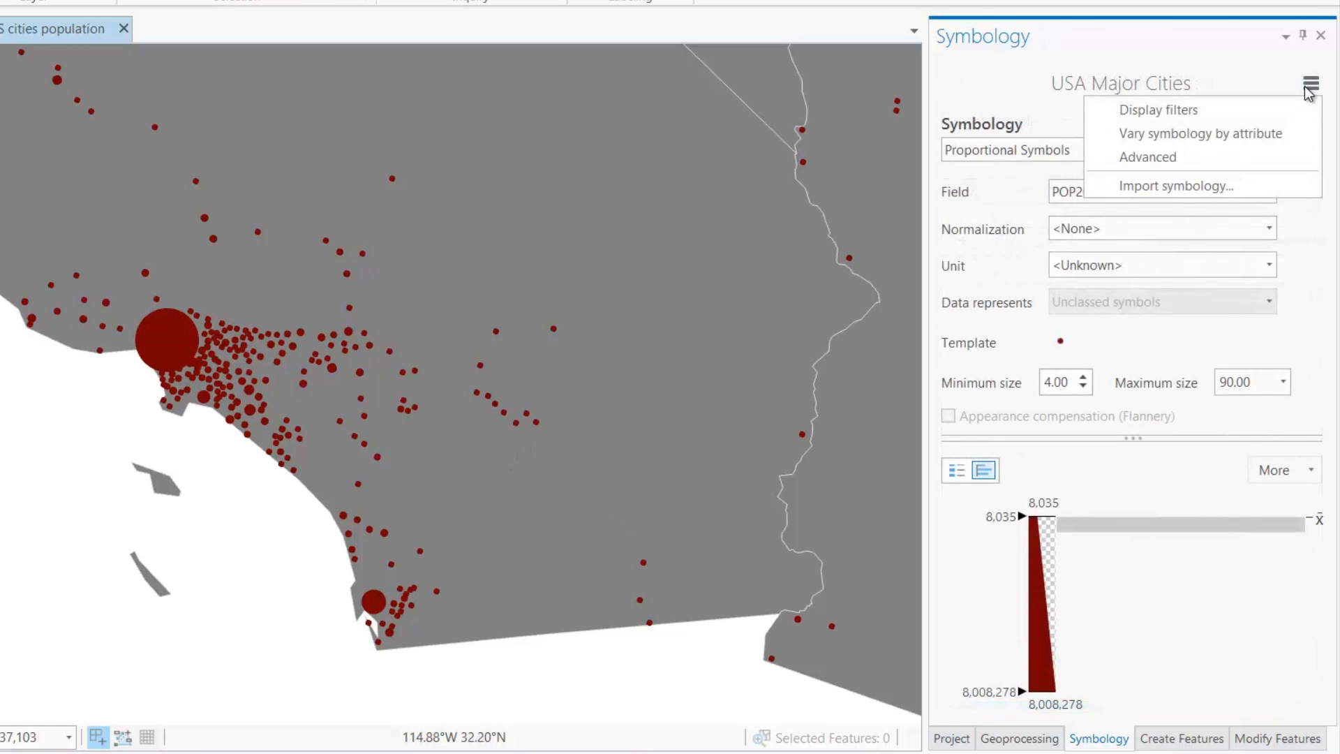
{"action": "left_click", "coordinate": [1263, 136]}
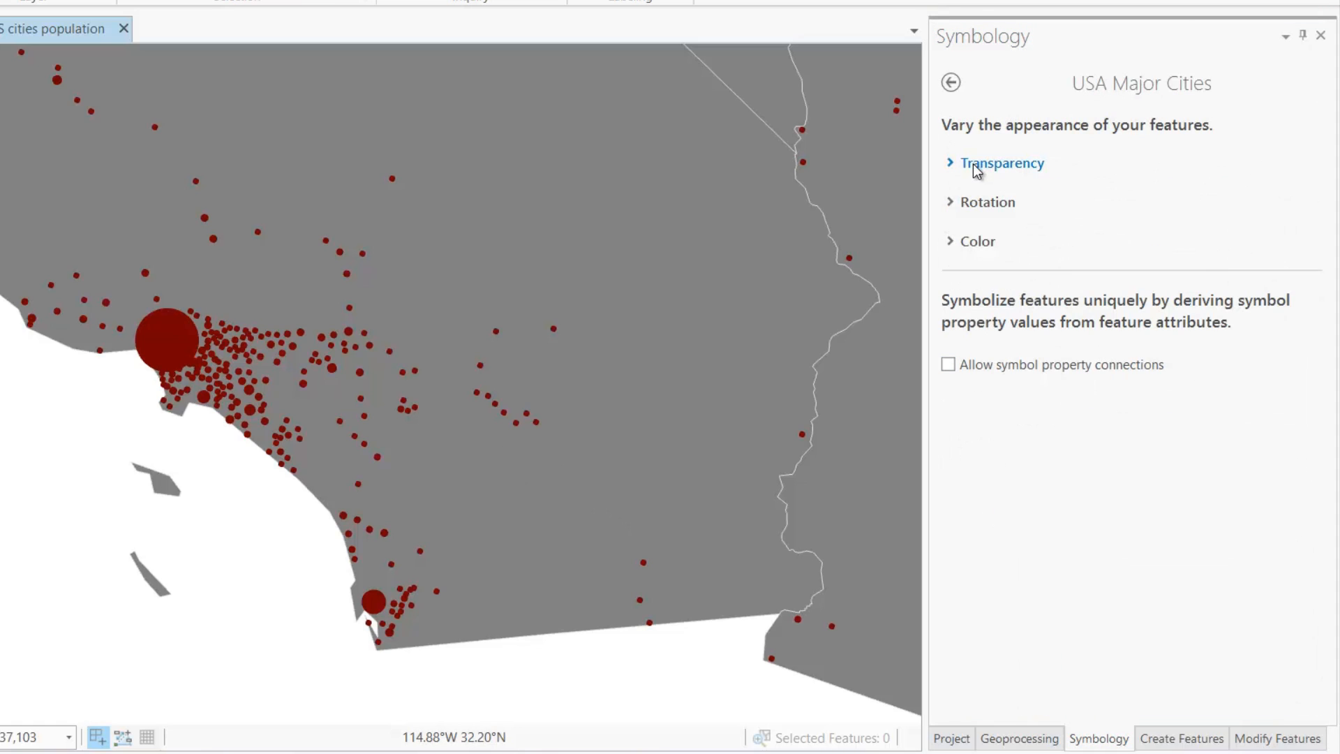
{"action": "left_click", "coordinate": [955, 242]}
{"action": "left_click", "coordinate": [1163, 282]}
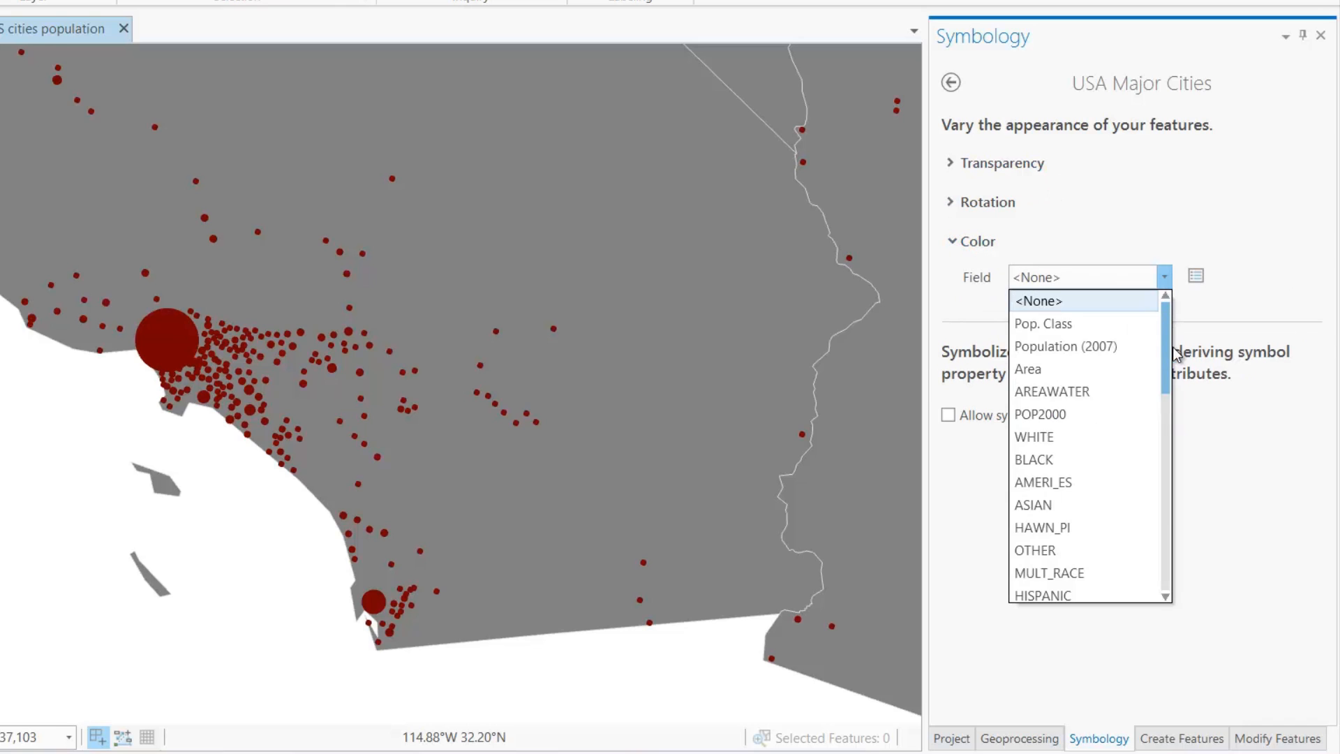
{"action": "left_click_drag", "start_coordinate": [1165, 328], "coordinate": [1184, 478]}
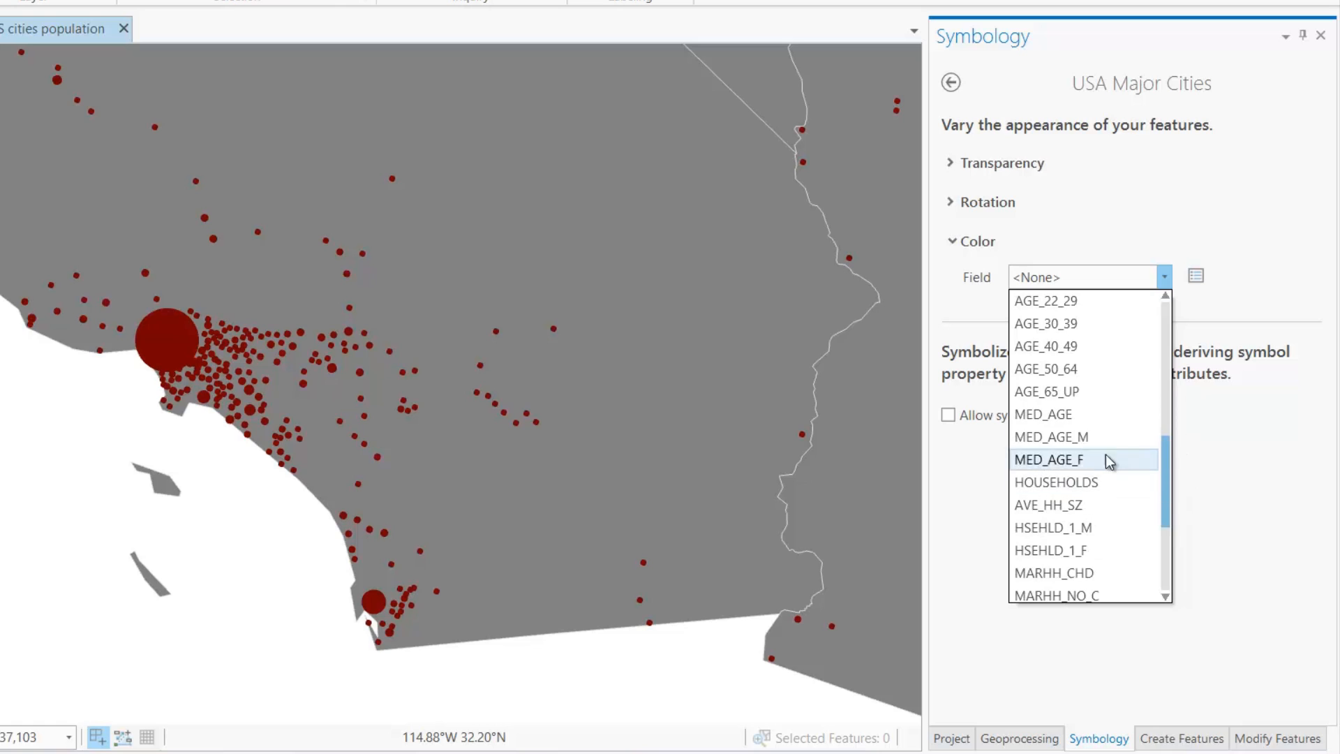
{"action": "left_click", "coordinate": [1106, 413]}
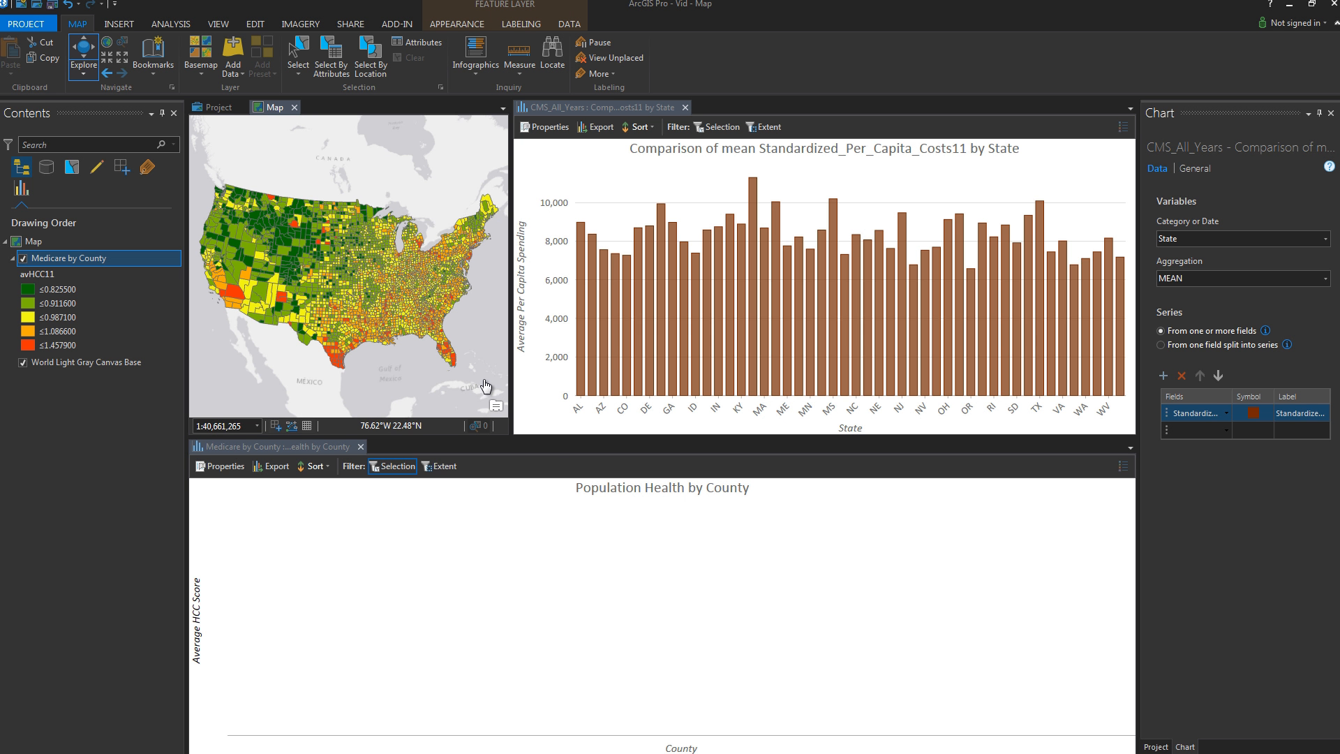
Step: Select the CA bar, sort the county chart Y-axis descending, and zoom into California
{"action": "left_click", "coordinate": [614, 378]}
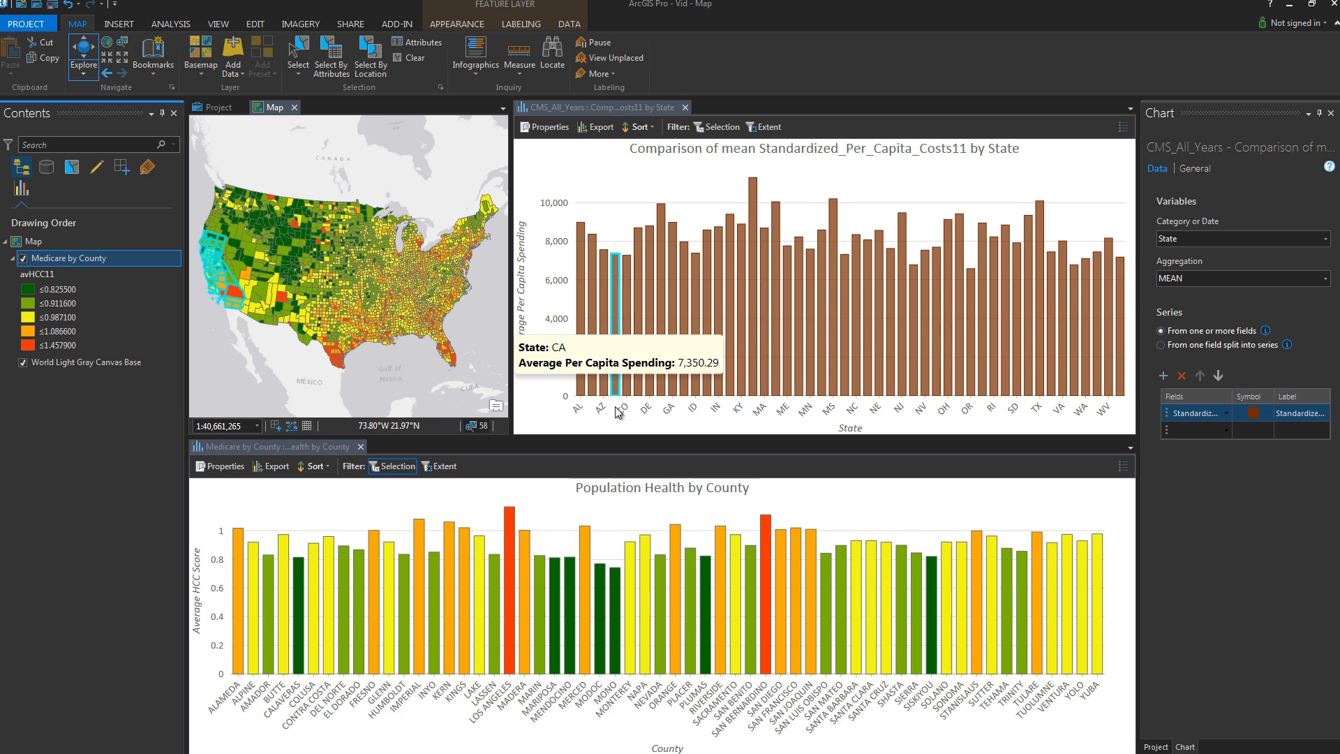
{"action": "left_click", "coordinate": [328, 470]}
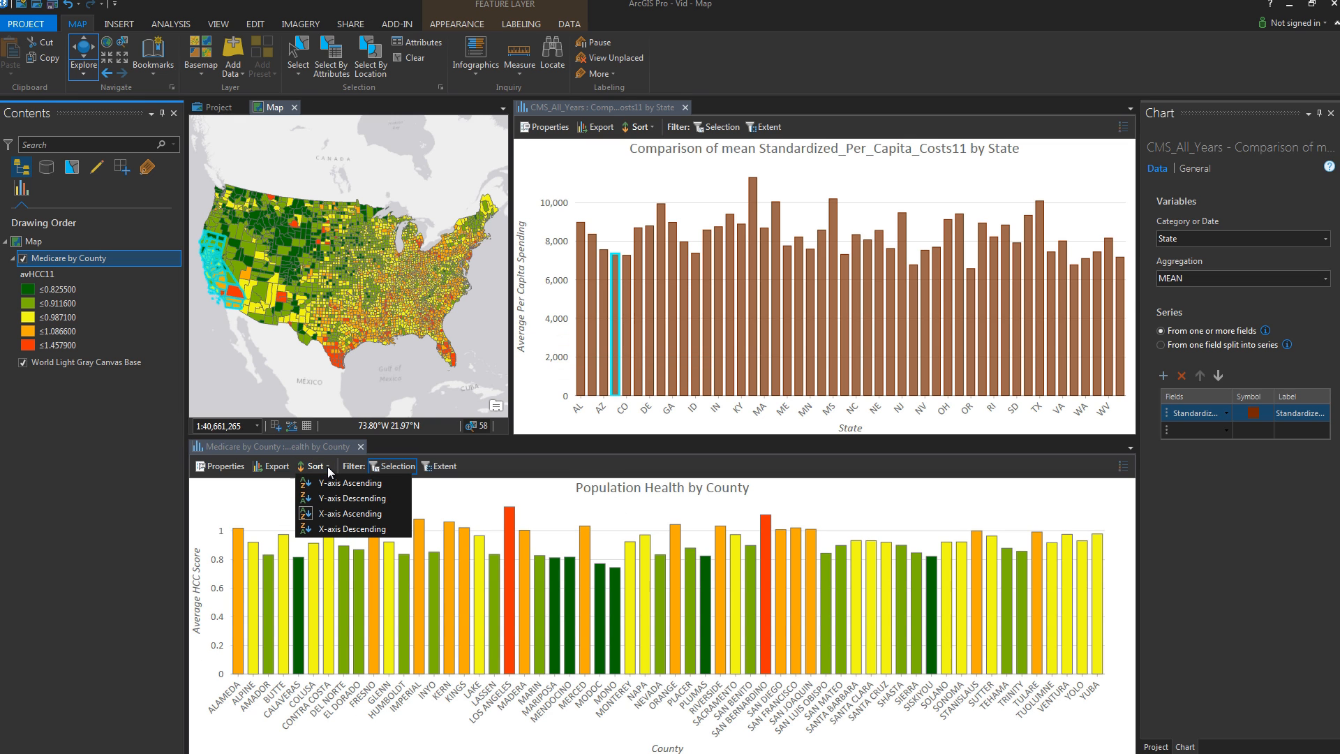
{"action": "left_click", "coordinate": [332, 498]}
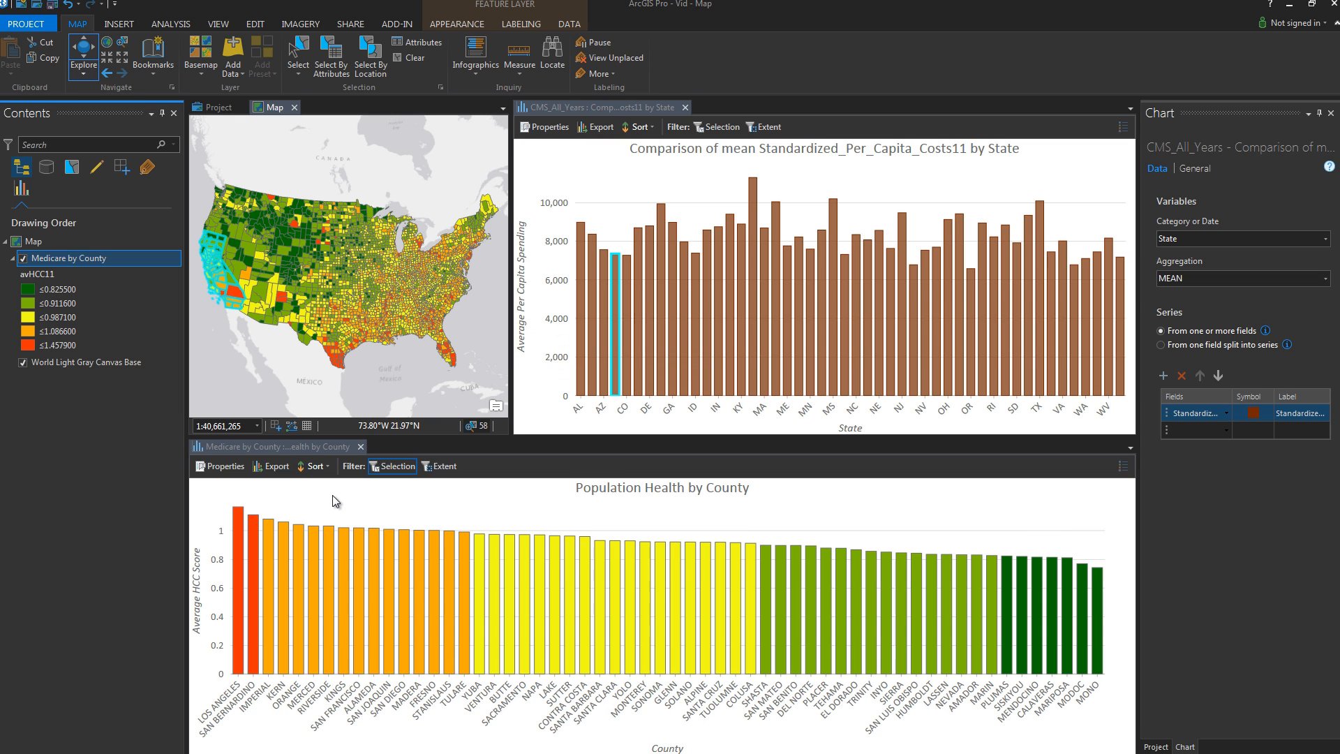
{"action": "scroll", "coordinate": [296, 345], "scroll_direction": "up", "scroll_amount": 4}
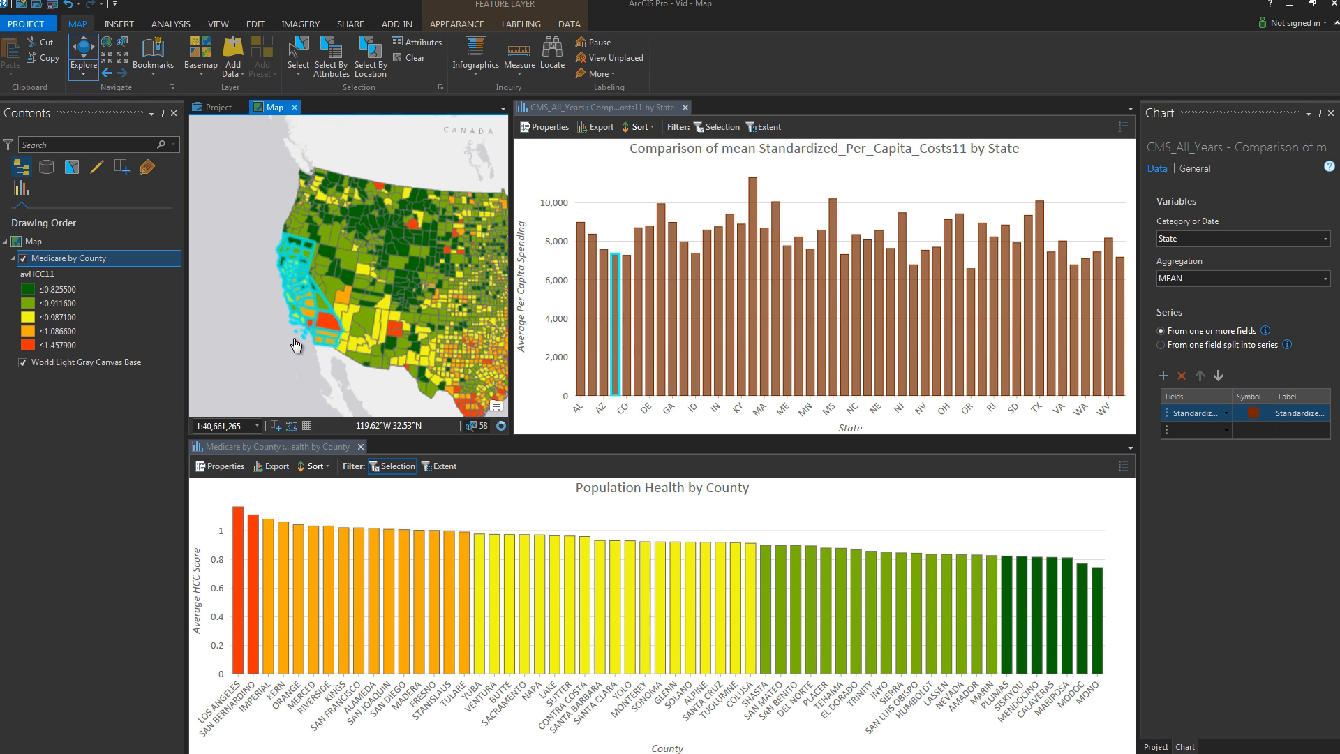
{"action": "scroll", "coordinate": [296, 344], "scroll_direction": "up", "scroll_amount": 2}
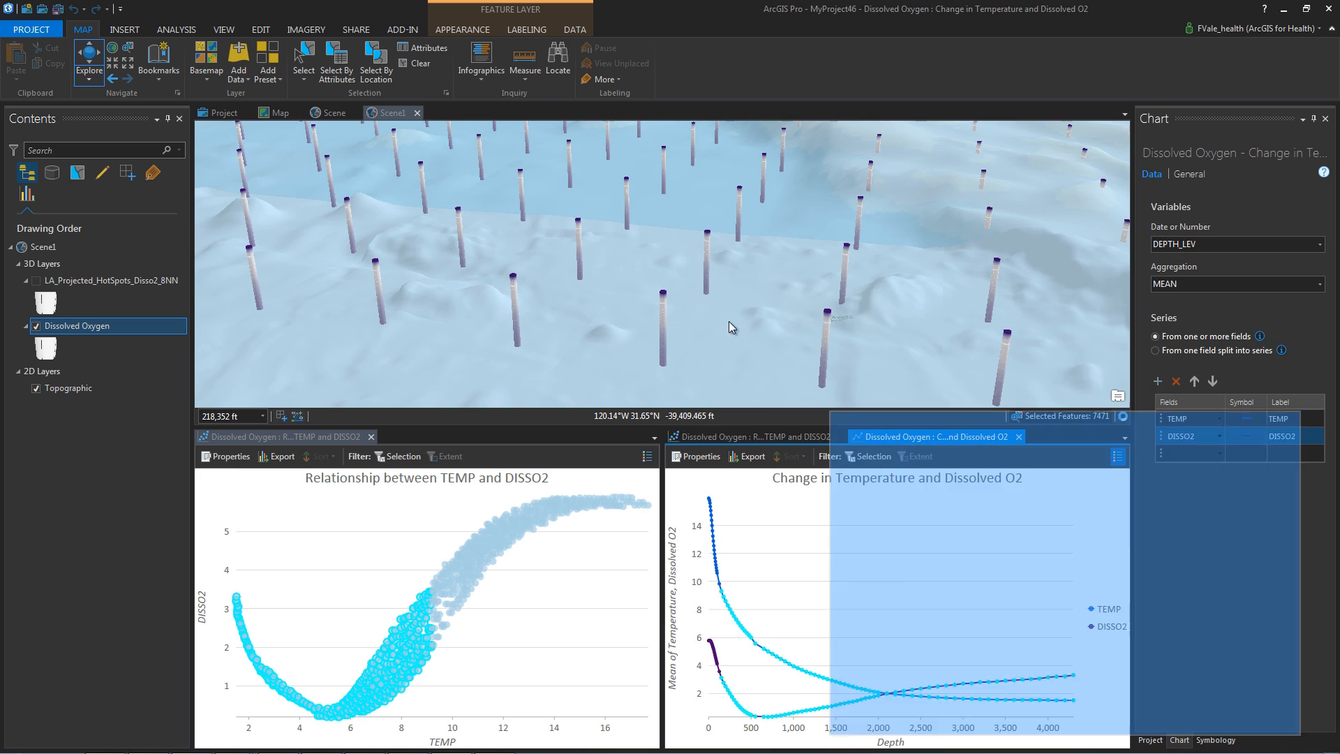
Step: Dock the dissolved O2 line chart beside the scene, filter it by selection, and box-select scatter points
{"action": "left_click_drag", "start_coordinate": [729, 322], "coordinate": [681, 259]}
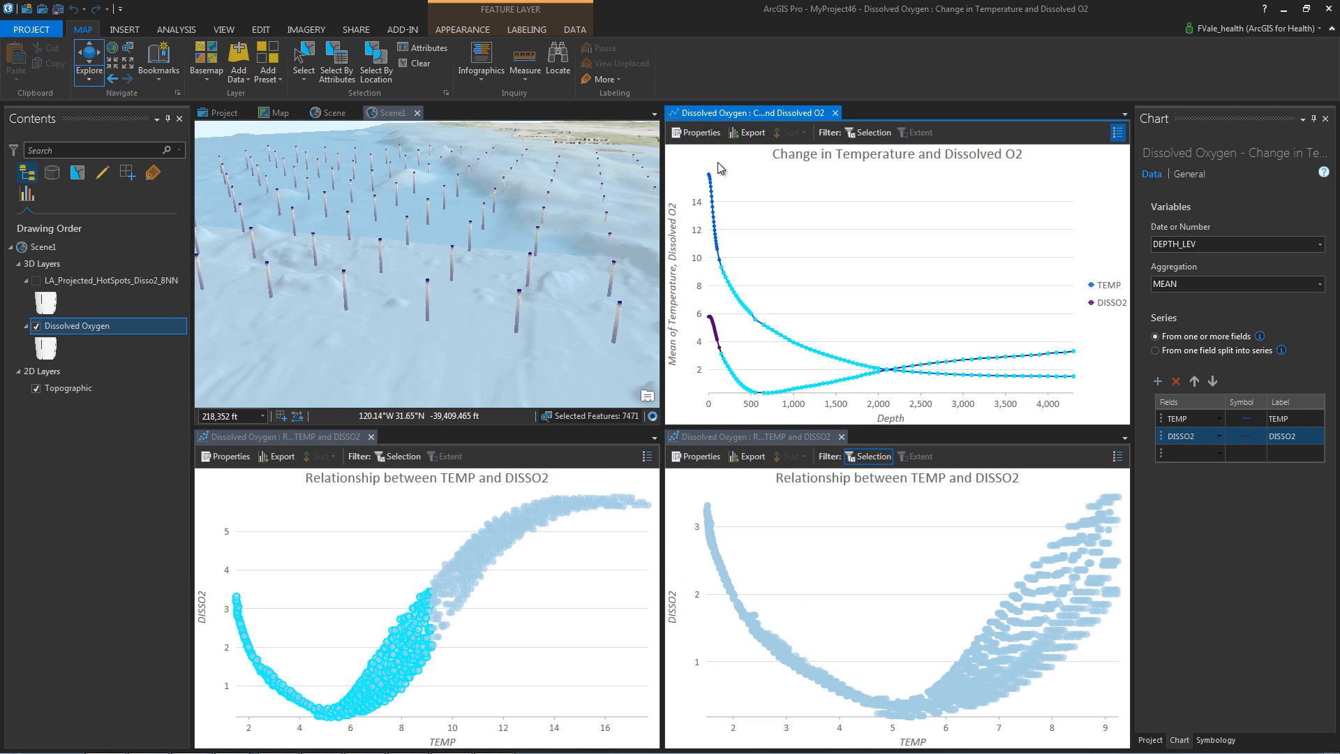
{"action": "left_click", "coordinate": [870, 131]}
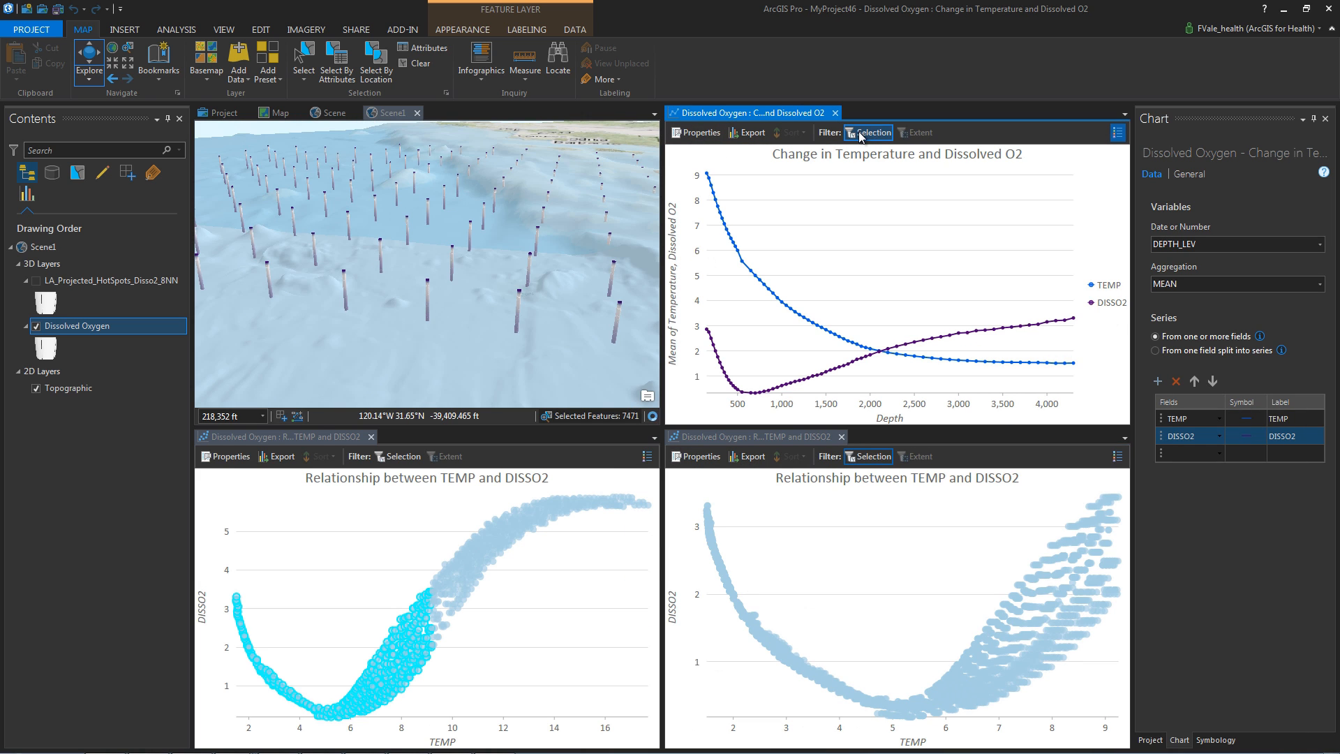
{"action": "left_click_drag", "start_coordinate": [255, 595], "coordinate": [397, 740]}
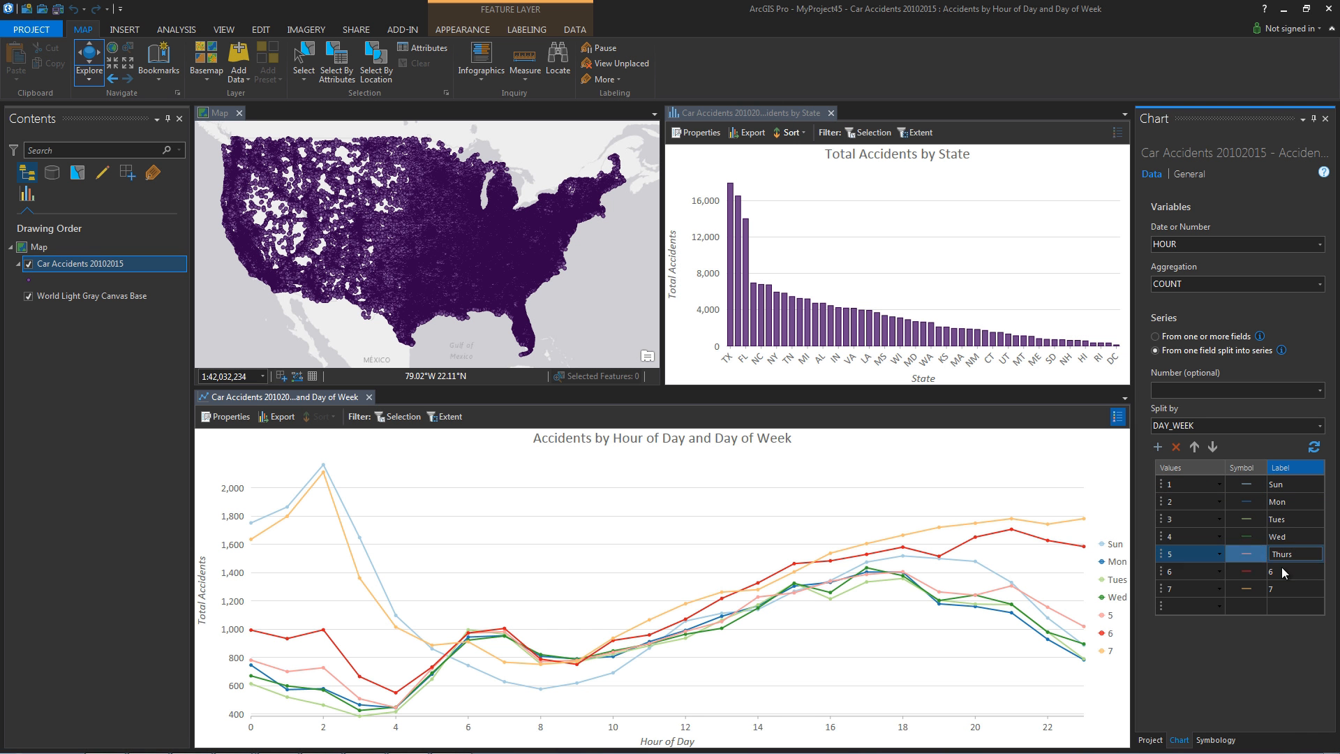
Step: Label the Fri and Sat series, move Sun last, and colour Fri purple and Sat dark purple
{"action": "type", "text": "Fri"}
{"action": "key", "text": "Return"}
{"action": "type", "text": "Sat"}
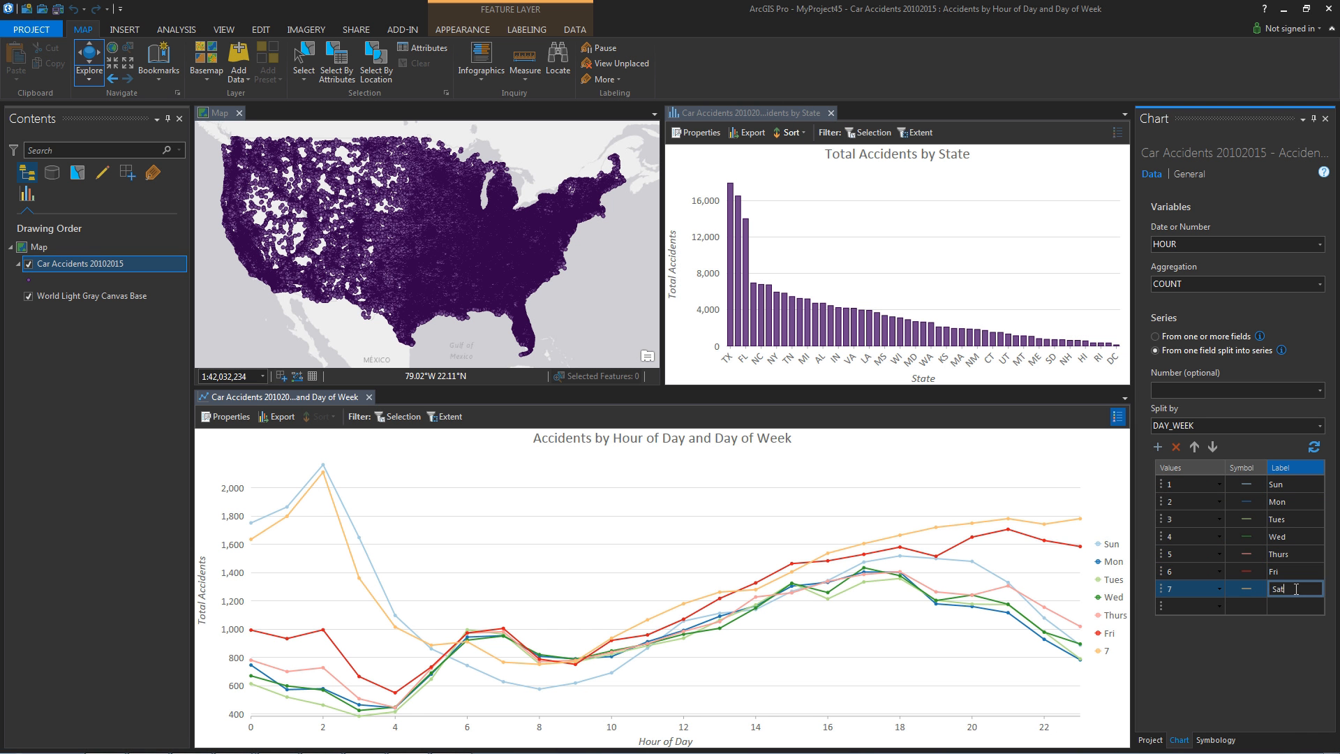
{"action": "left_click_drag", "start_coordinate": [1161, 485], "coordinate": [1162, 592]}
{"action": "left_click", "coordinate": [1245, 555]}
{"action": "left_click", "coordinate": [1305, 520]}
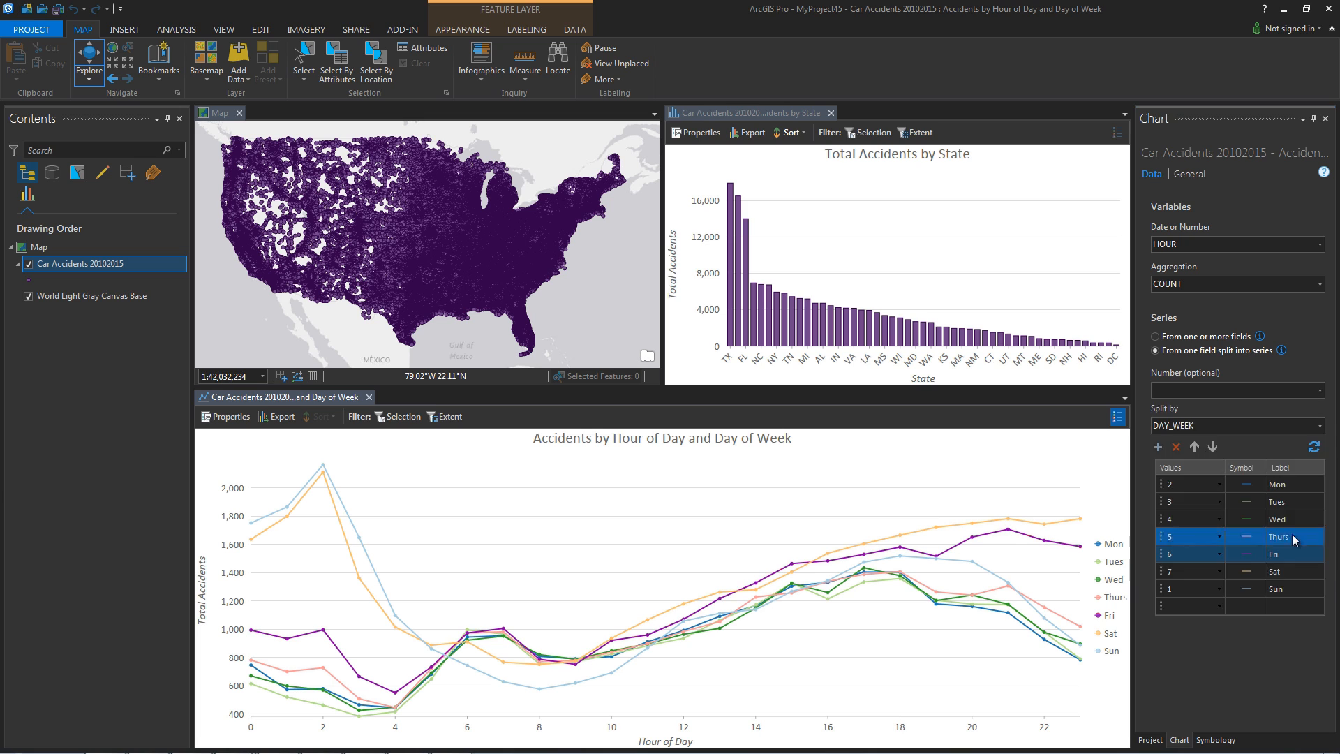
{"action": "left_click", "coordinate": [1247, 566]}
{"action": "left_click", "coordinate": [1300, 534]}
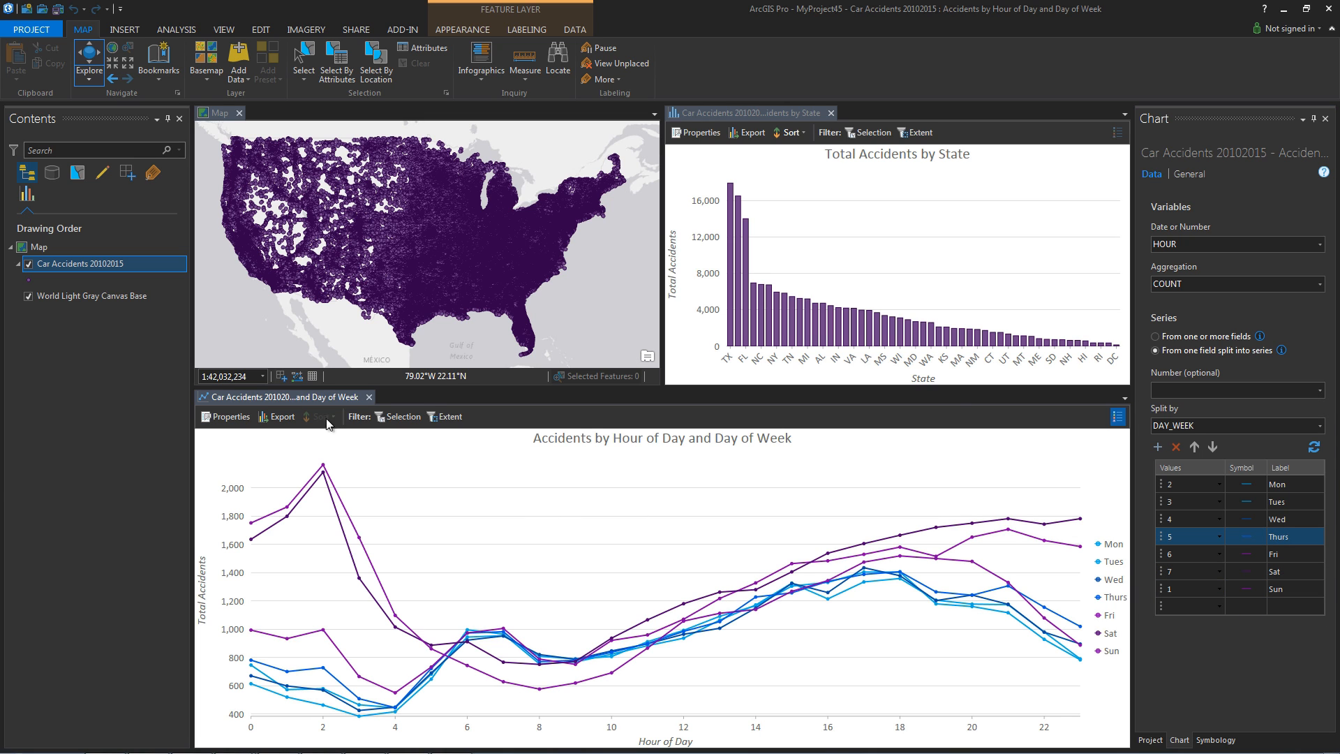
Step: Export the day-of-week chart to the Desktop as Accidents.svg
{"action": "left_click", "coordinate": [277, 417]}
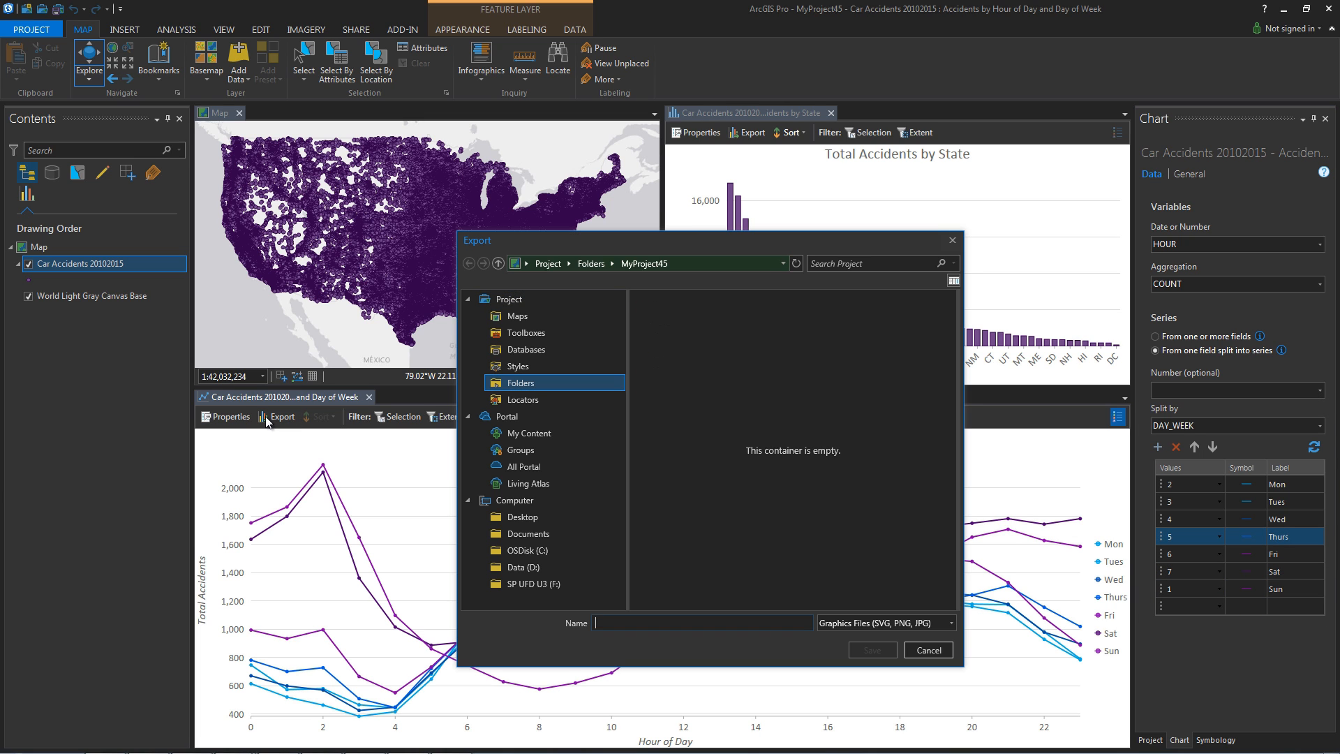
{"action": "type", "text": "Accidents"}
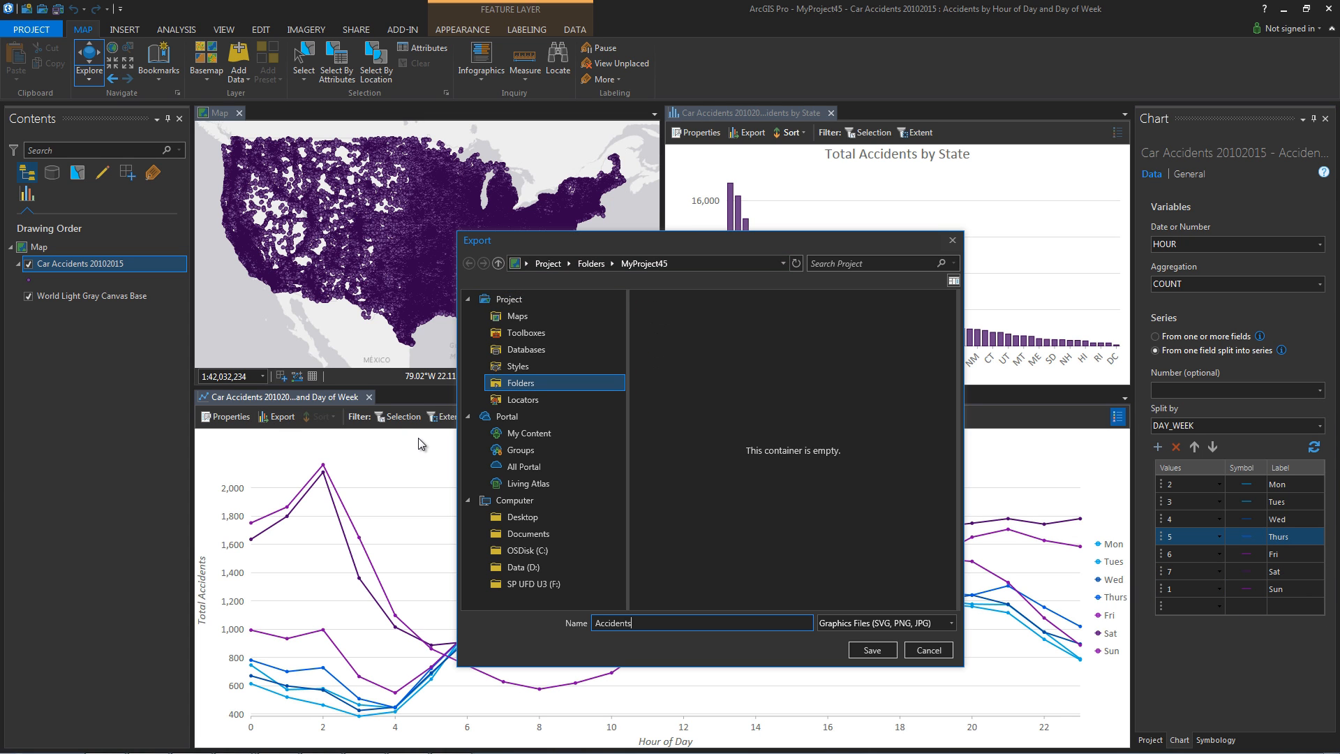
{"action": "type", "text": ".svg"}
{"action": "left_click", "coordinate": [522, 516]}
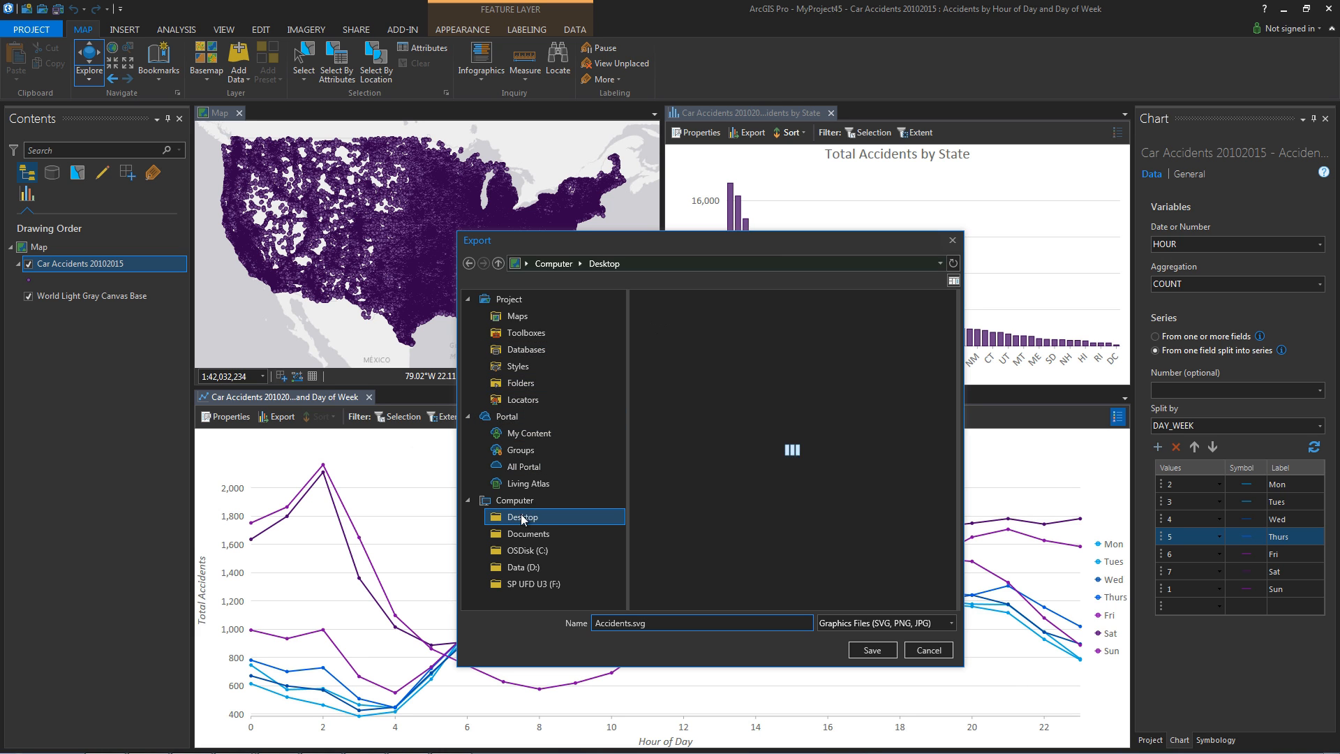
{"action": "left_click", "coordinate": [872, 650]}
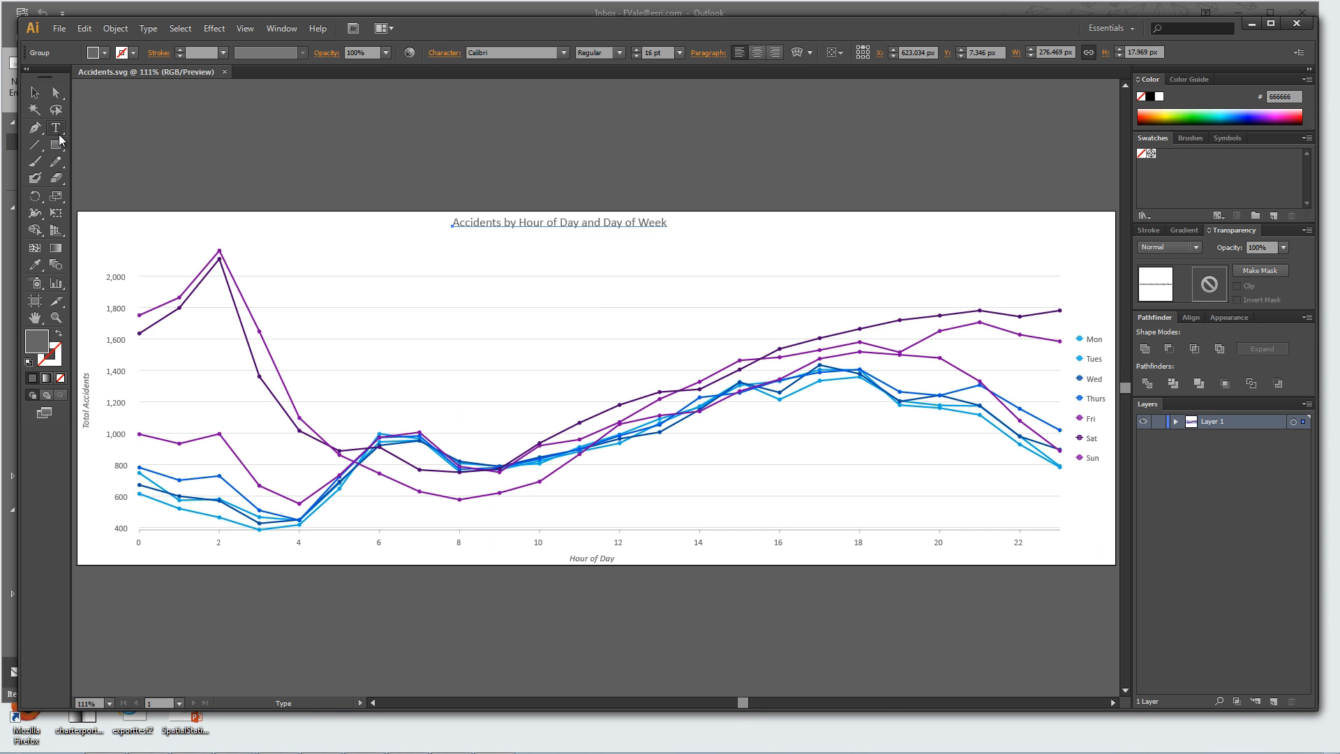
Step: Set the chart title to Century Gothic at 18 pt and reposition it
{"action": "left_click", "coordinate": [563, 52]}
{"action": "left_click", "coordinate": [513, 218]}
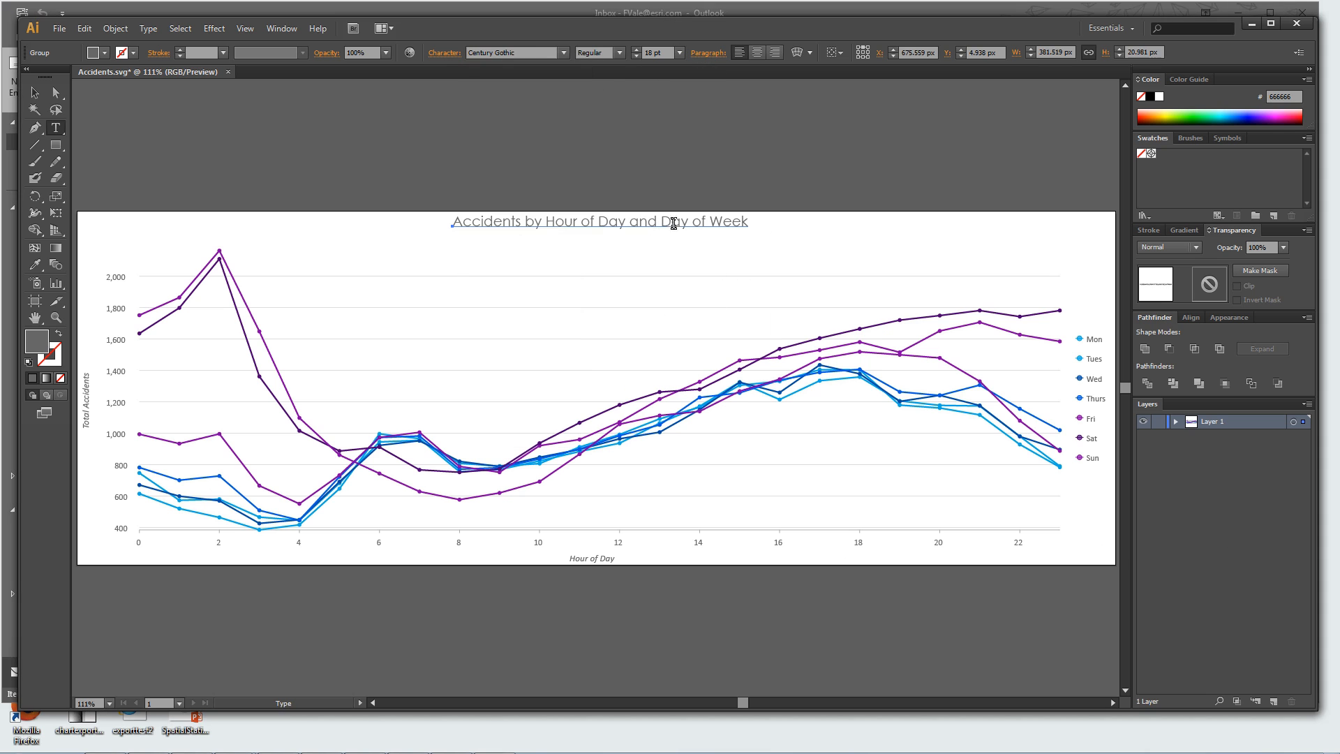
{"action": "key", "text": "ctrl+shift+period"}
{"action": "left_click_drag", "start_coordinate": [498, 244], "coordinate": [468, 263]}
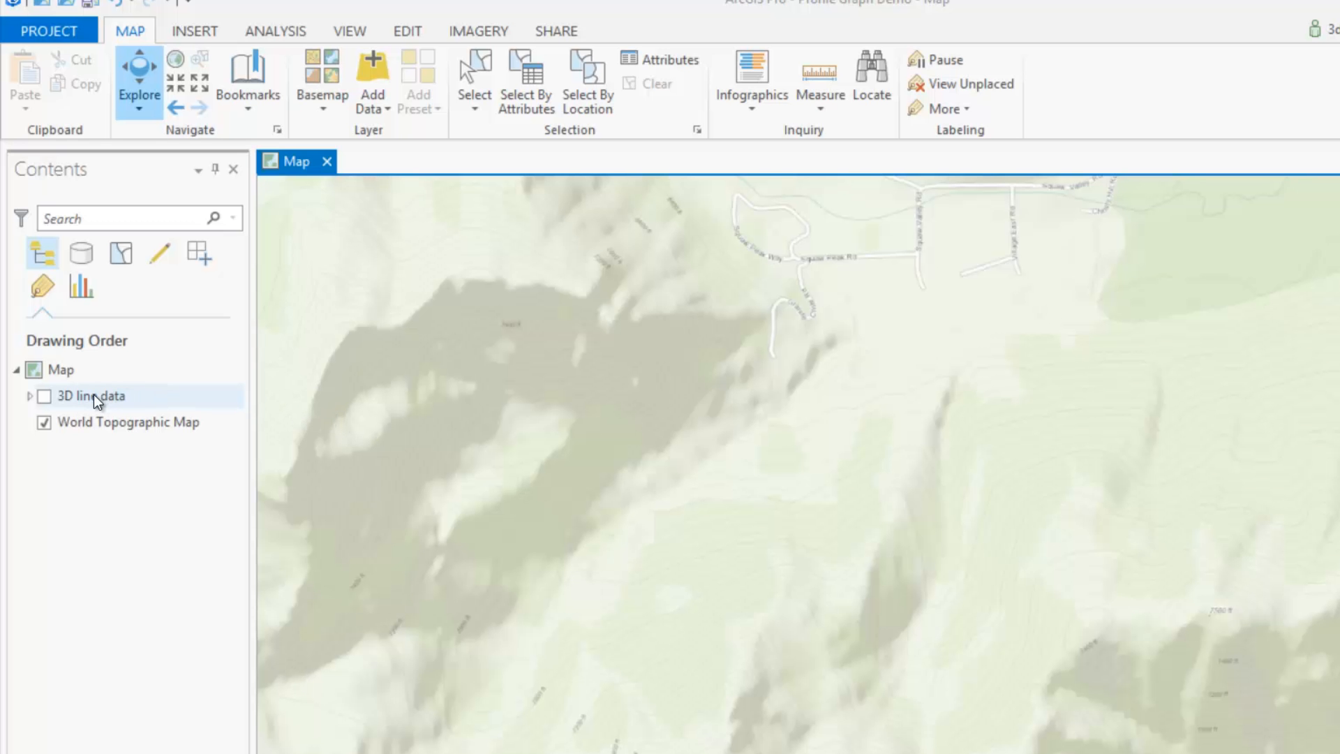
Step: Create a profile graph of the 3D lines with both horizontal and vertical axes in feet
{"action": "left_click", "coordinate": [45, 396]}
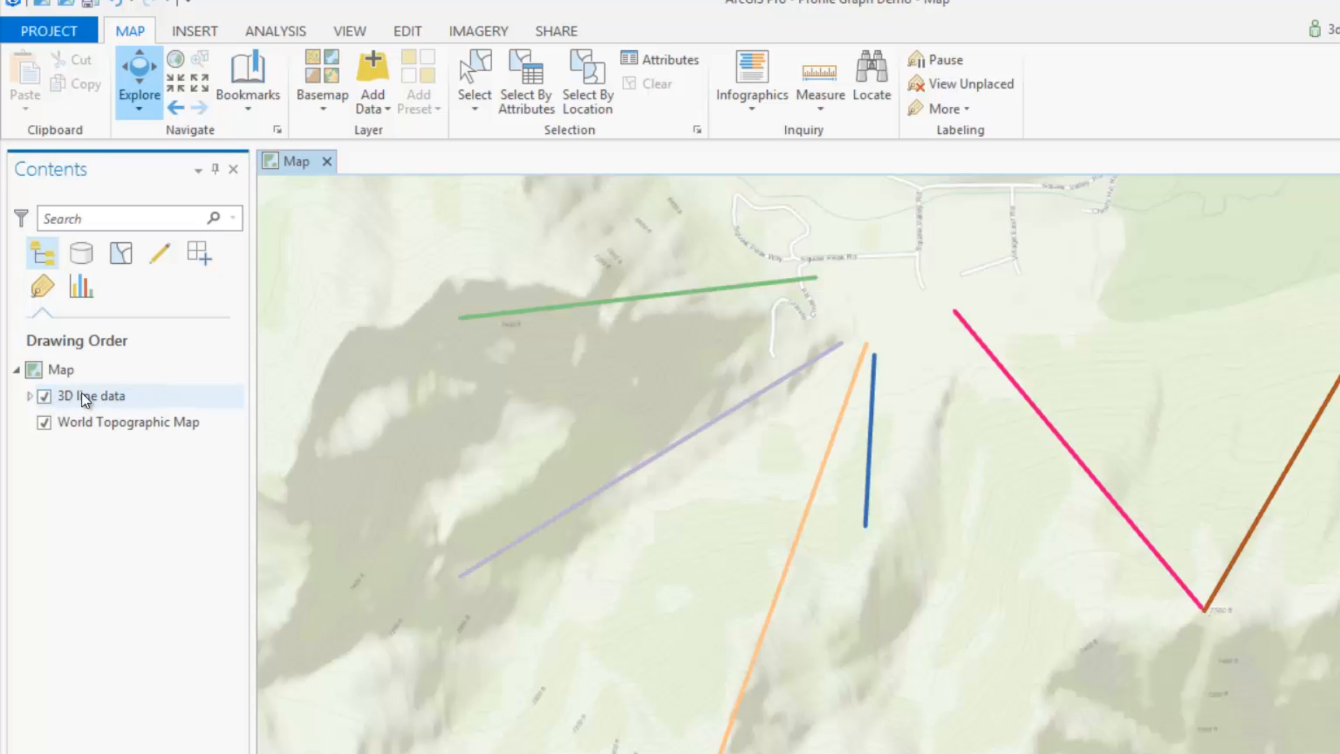
{"action": "right_click", "coordinate": [81, 396]}
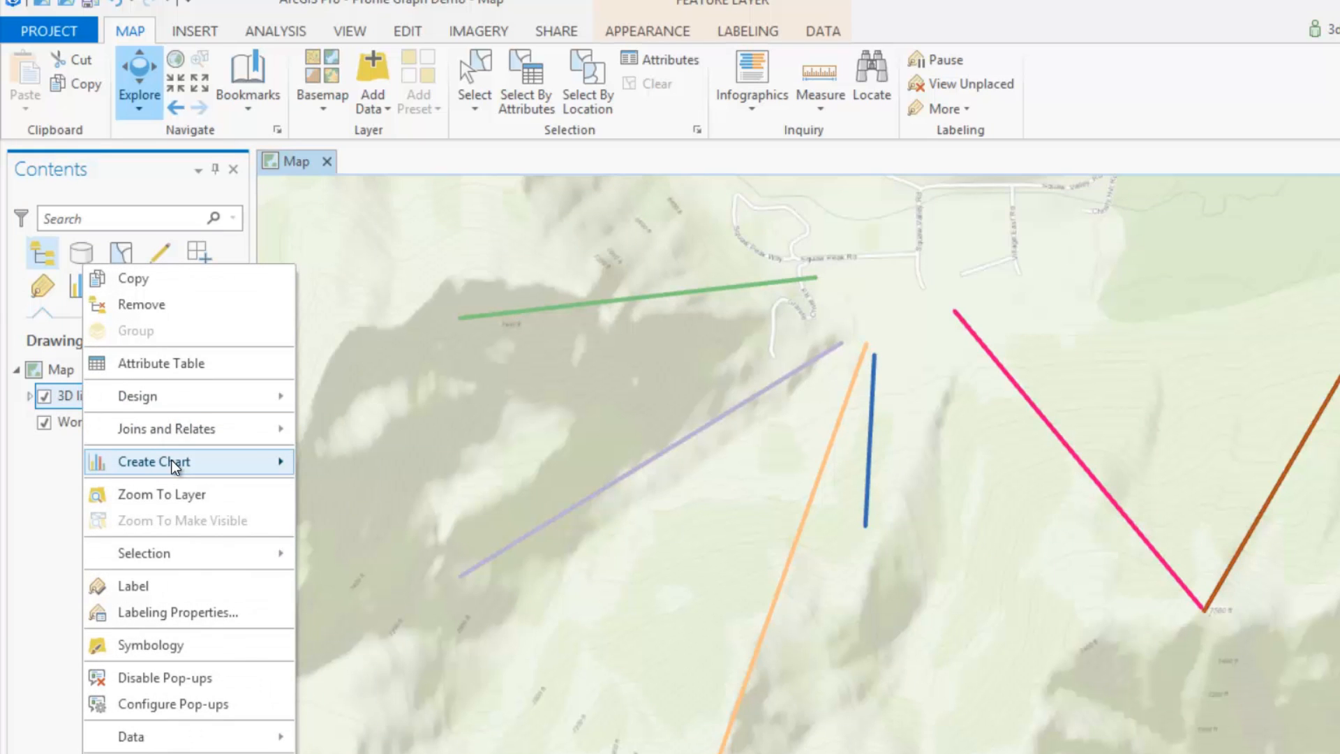
{"action": "mouse_move", "coordinate": [171, 463]}
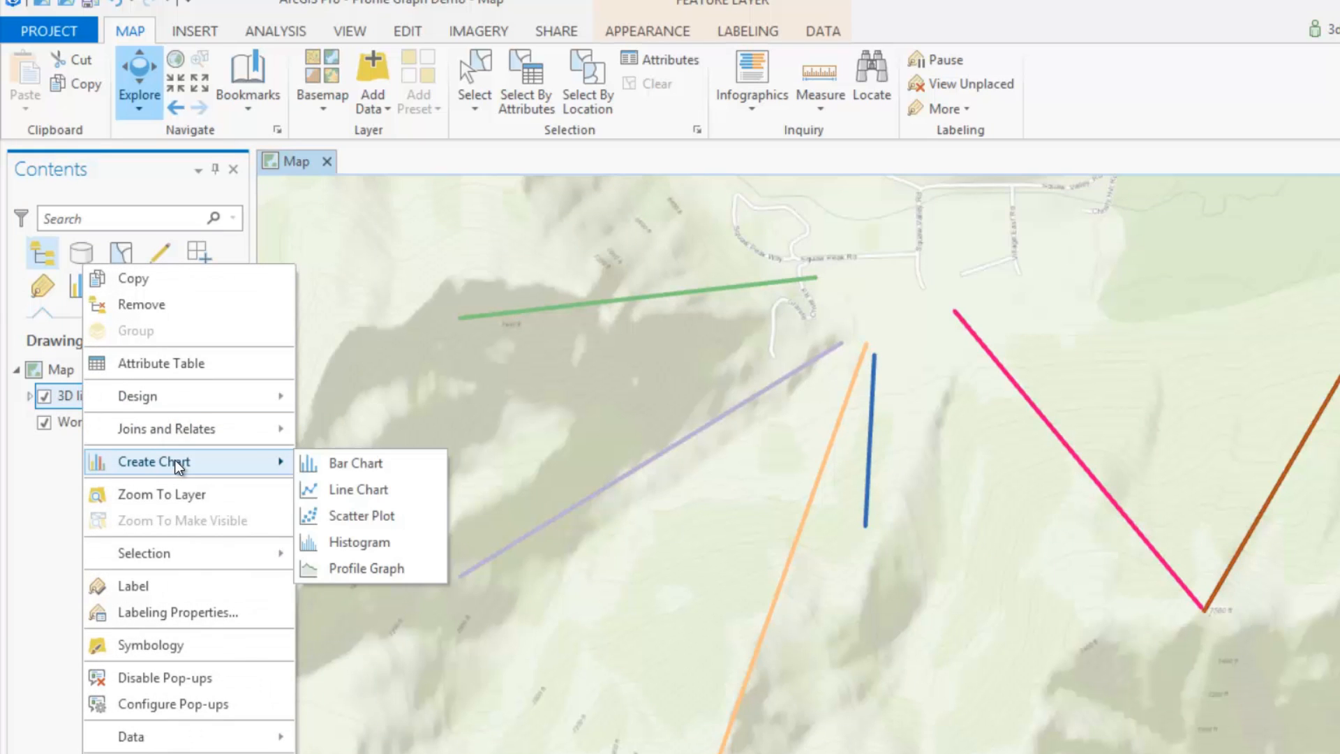
{"action": "left_click", "coordinate": [387, 568]}
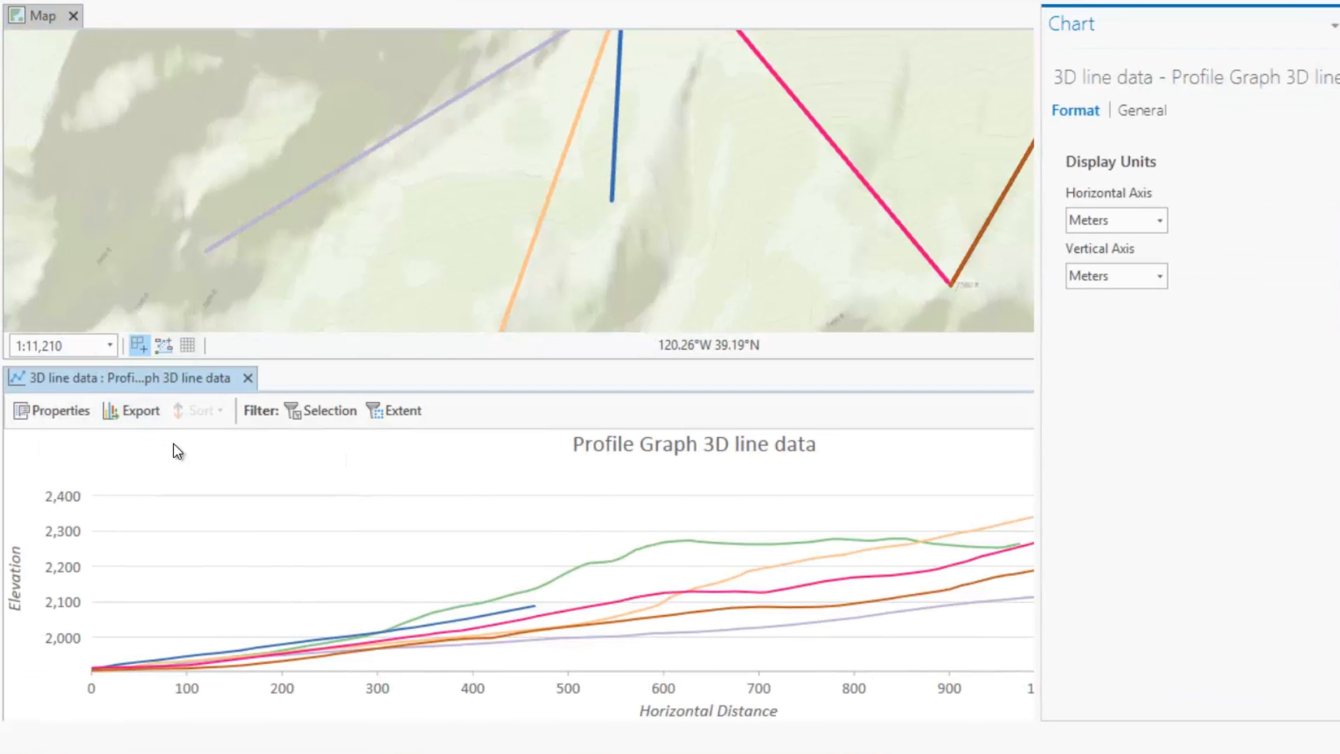
{"action": "left_click", "coordinate": [1160, 221]}
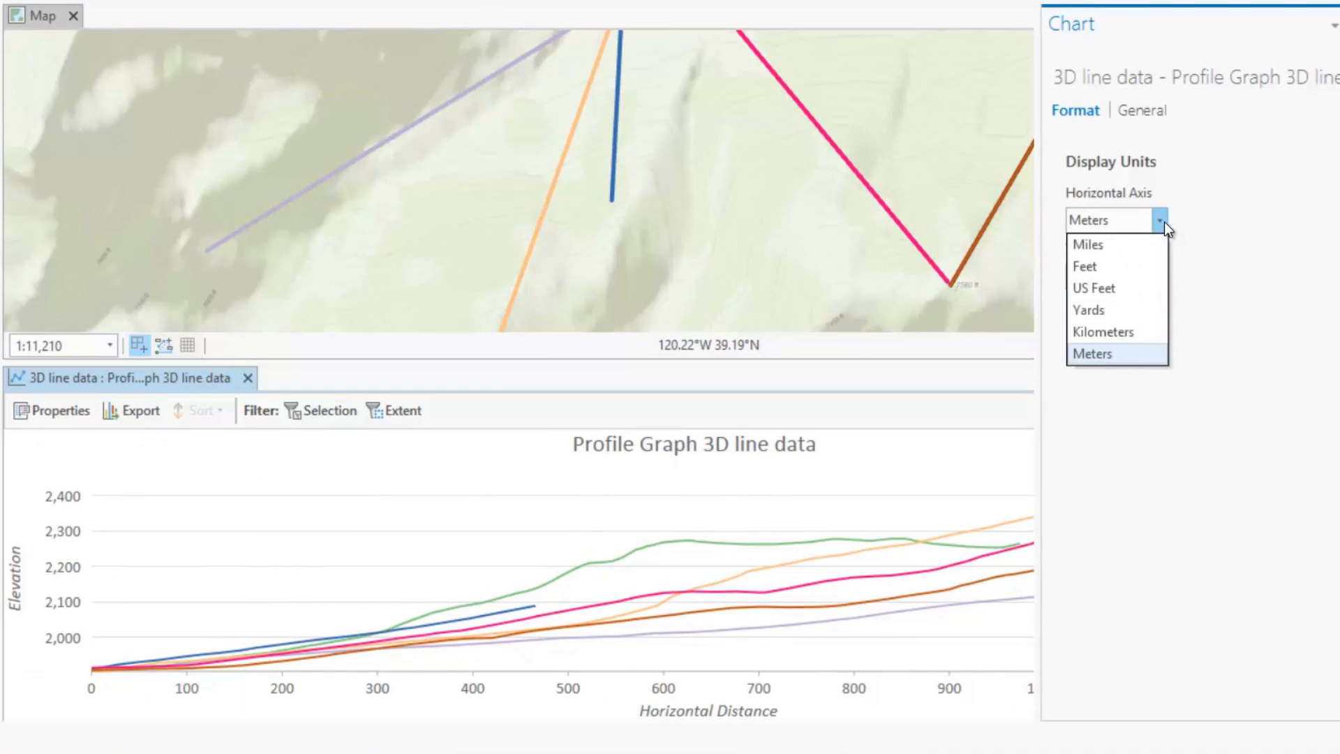
{"action": "left_click", "coordinate": [1149, 265]}
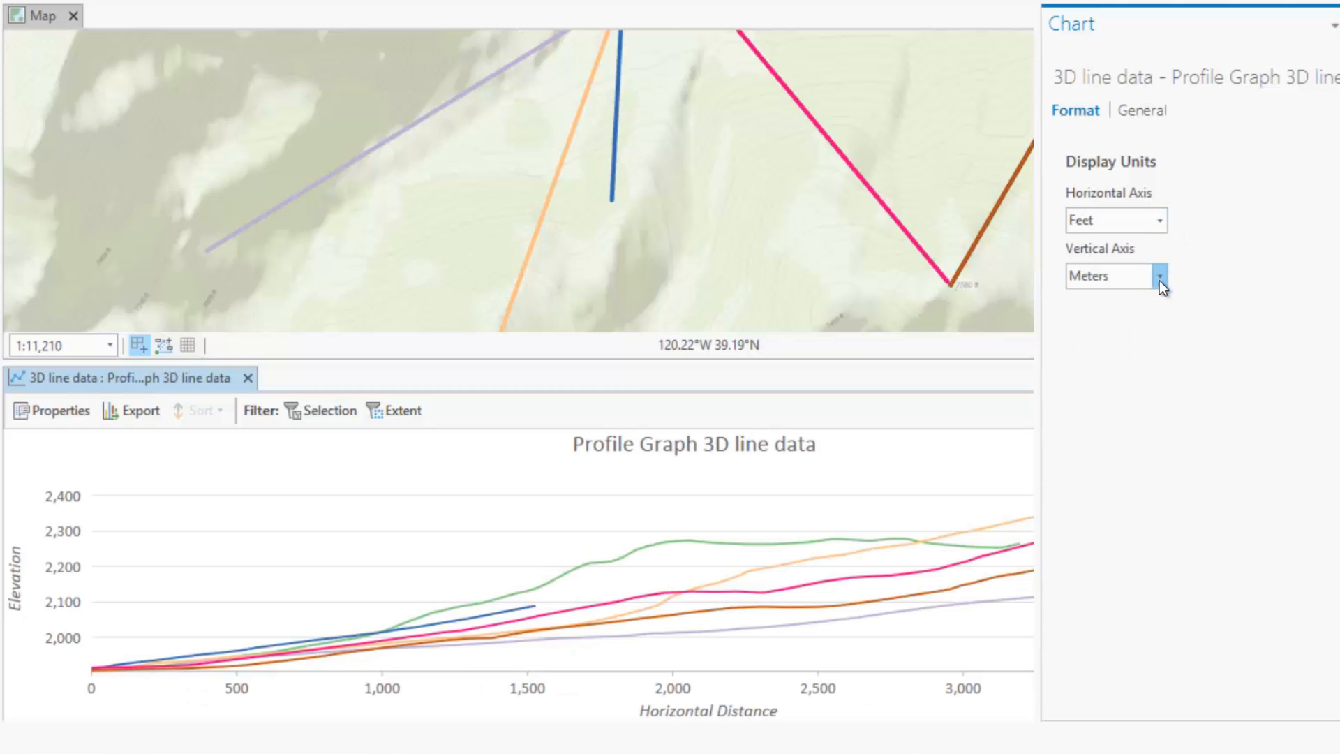
{"action": "left_click", "coordinate": [1159, 279]}
{"action": "left_click", "coordinate": [1158, 321]}
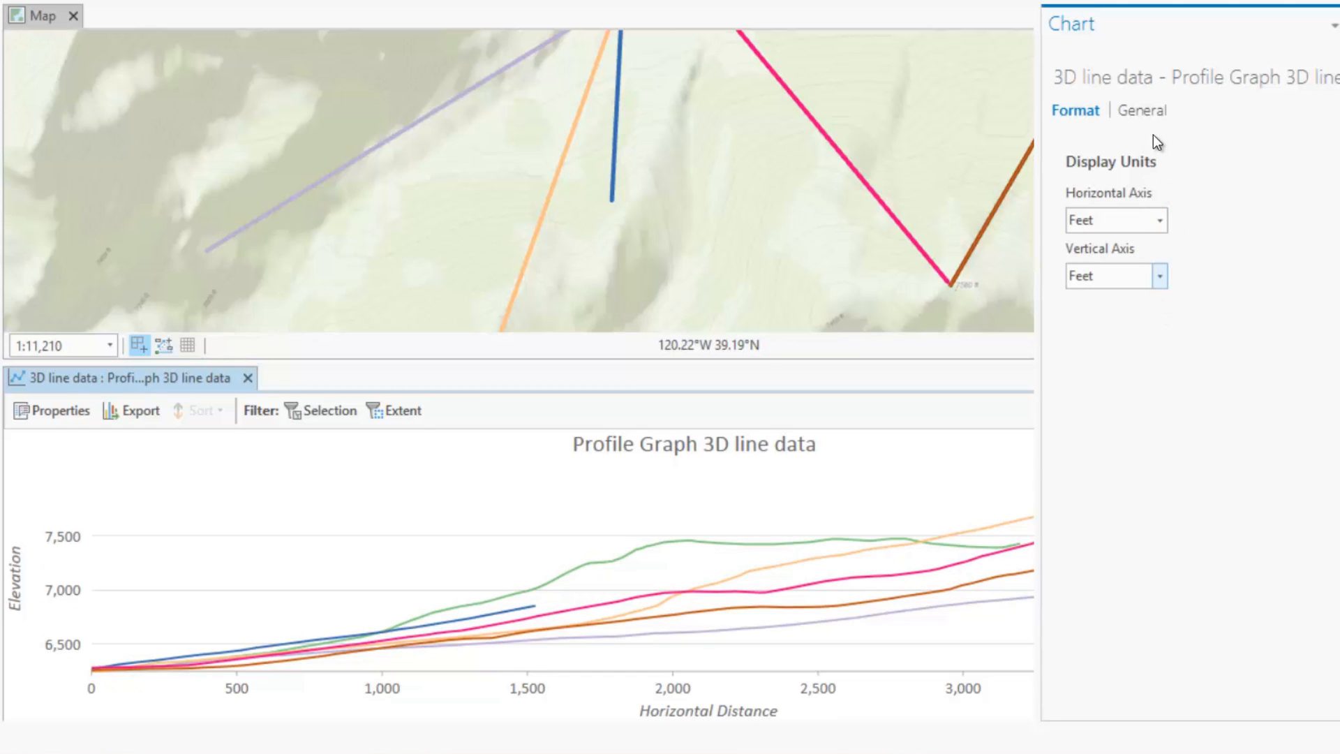
Step: Retitle the chart 'Profile Graph Pro 1.4'
{"action": "left_click", "coordinate": [1142, 112]}
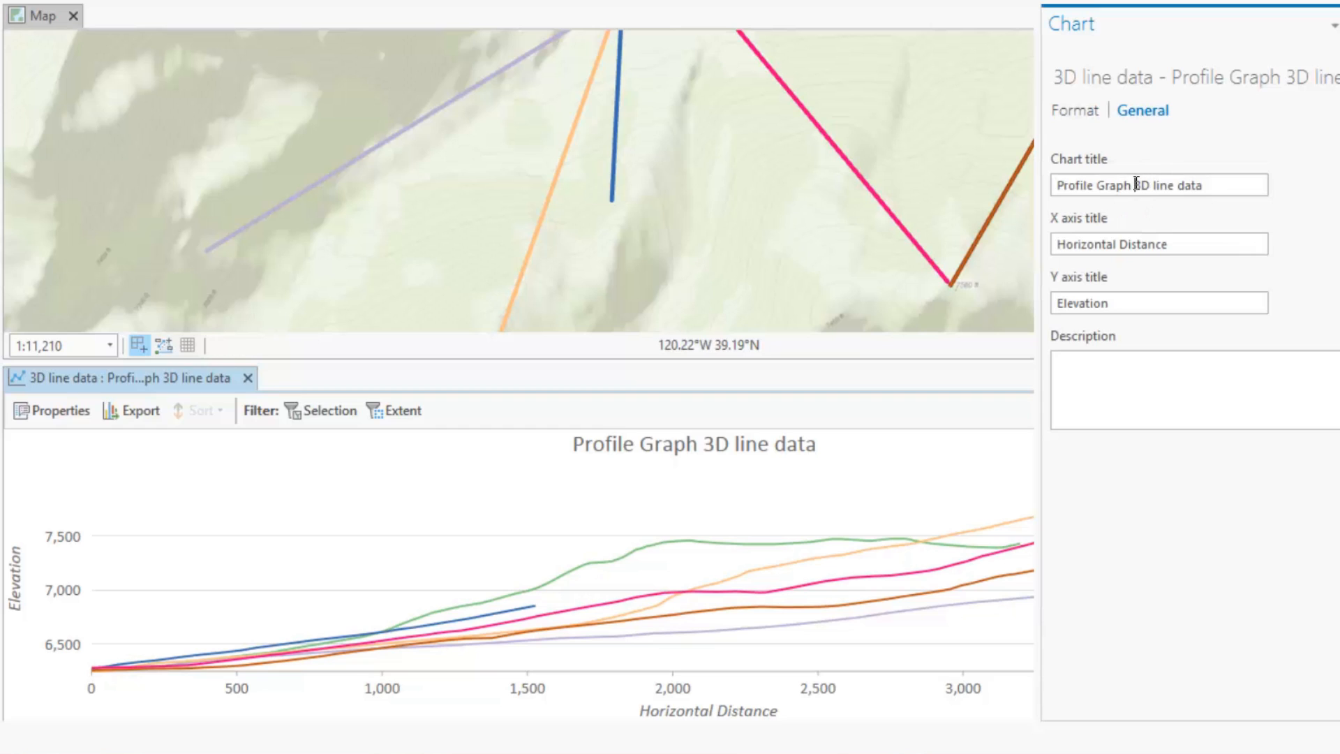
{"action": "left_click_drag", "start_coordinate": [1135, 184], "coordinate": [1229, 190]}
{"action": "type", "text": "Pro"}
{"action": "key", "text": "Return"}
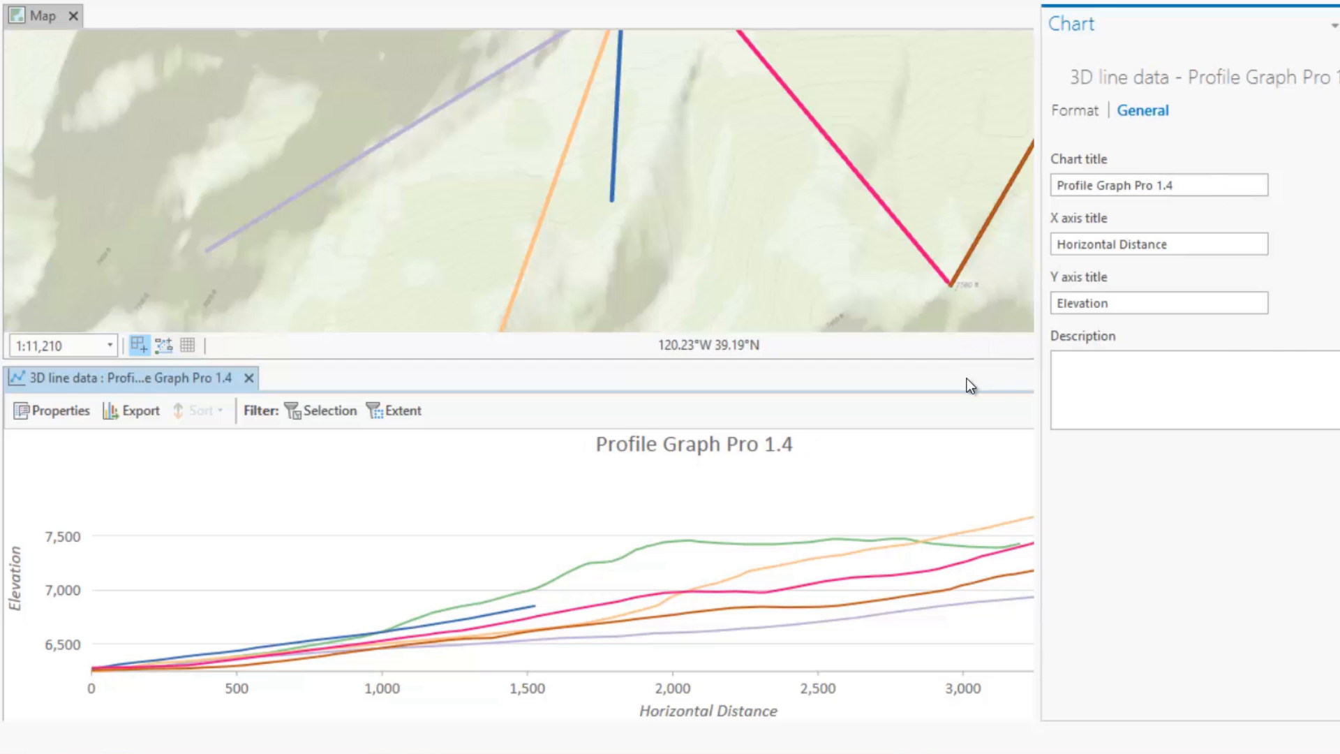
{"action": "left_click", "coordinate": [967, 379]}
Step: Select the orange line's profile and filter the chart to show only that selection
{"action": "scroll", "coordinate": [772, 200], "scroll_direction": "down", "scroll_amount": 3}
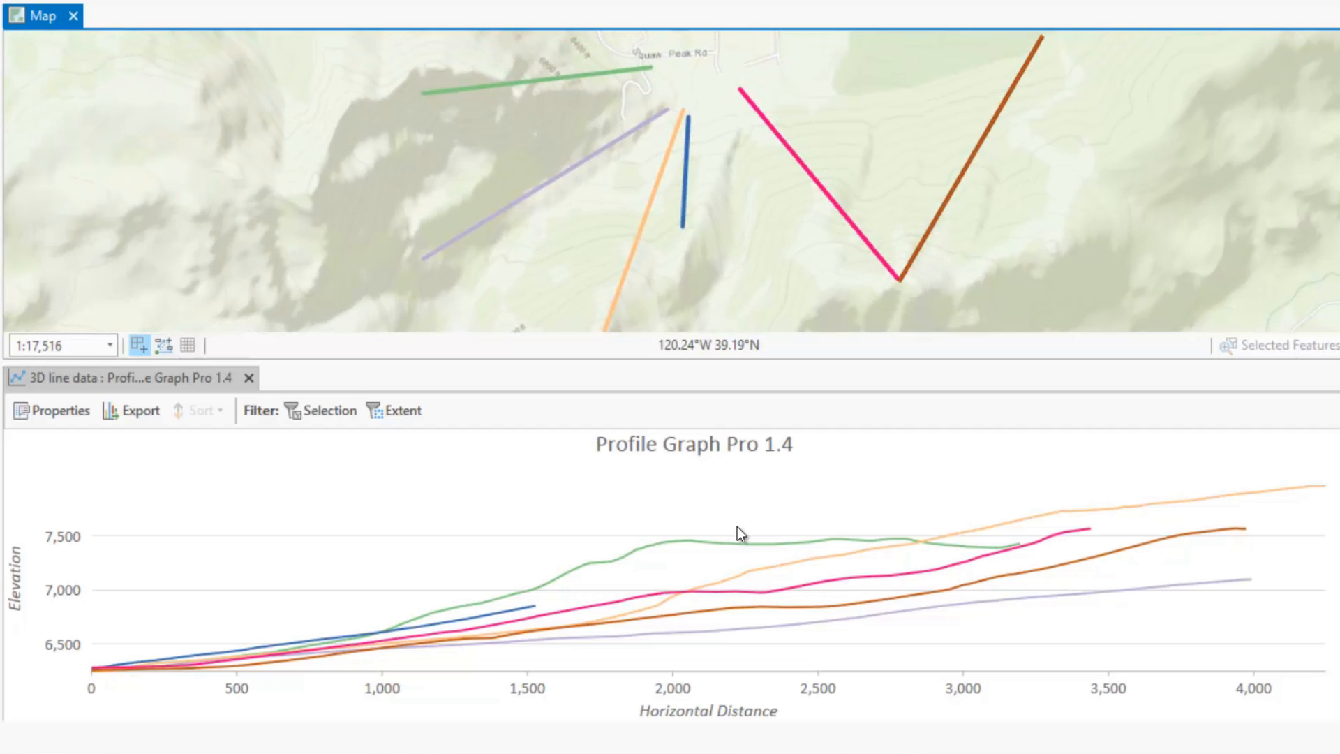
{"action": "left_click", "coordinate": [743, 542]}
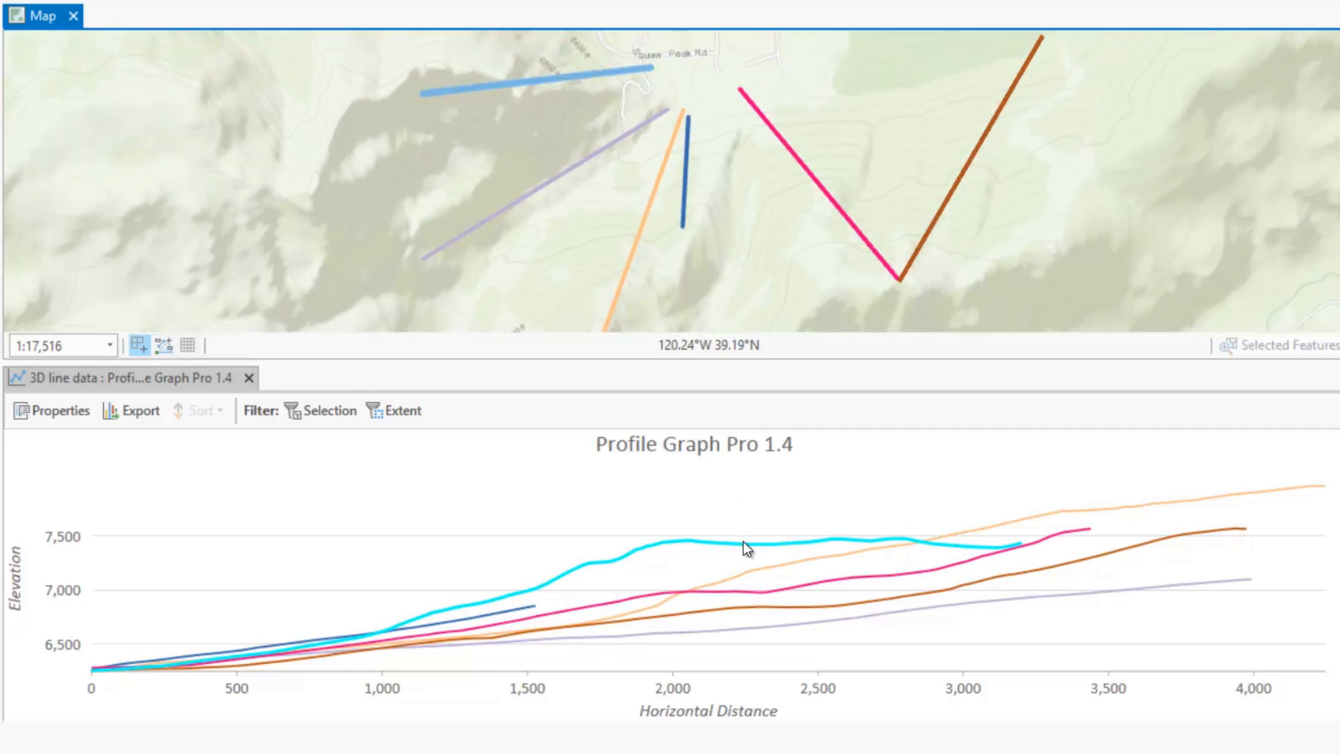
{"action": "left_click", "coordinate": [772, 567]}
{"action": "left_click", "coordinate": [805, 583]}
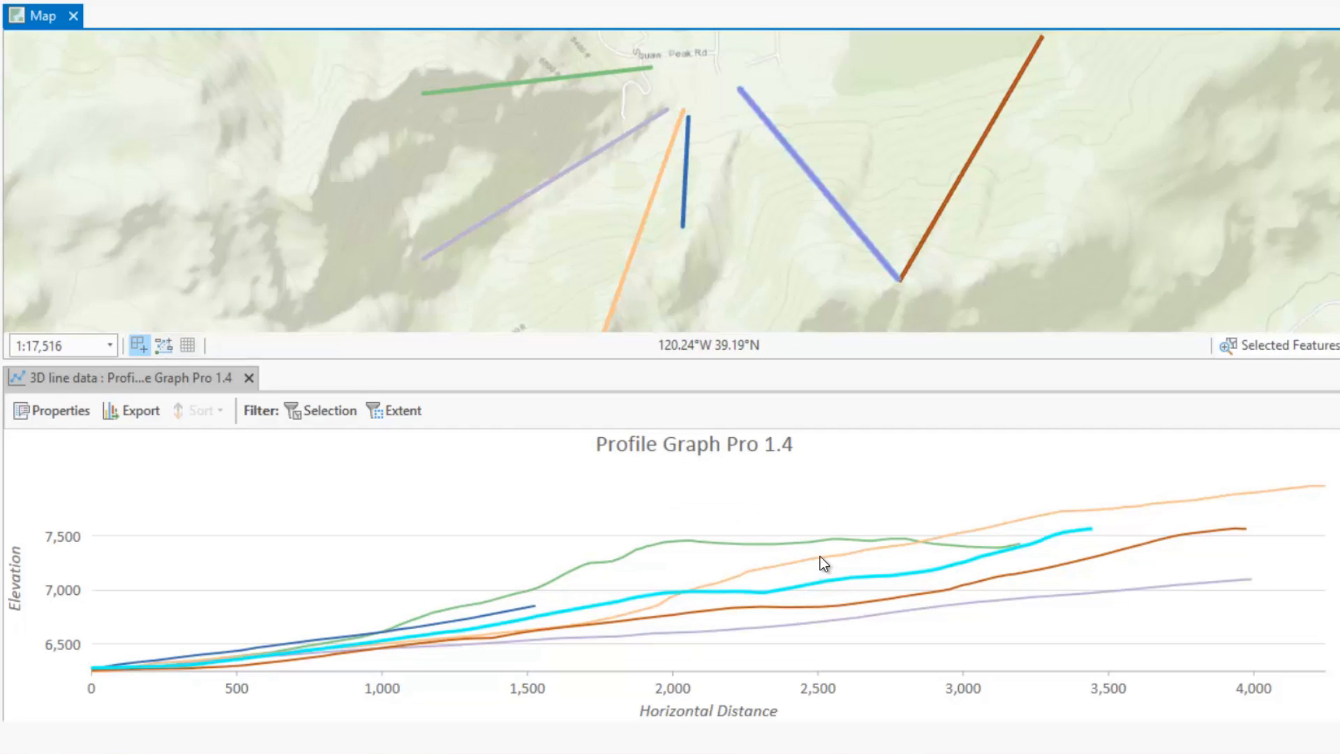
{"action": "left_click", "coordinate": [820, 556]}
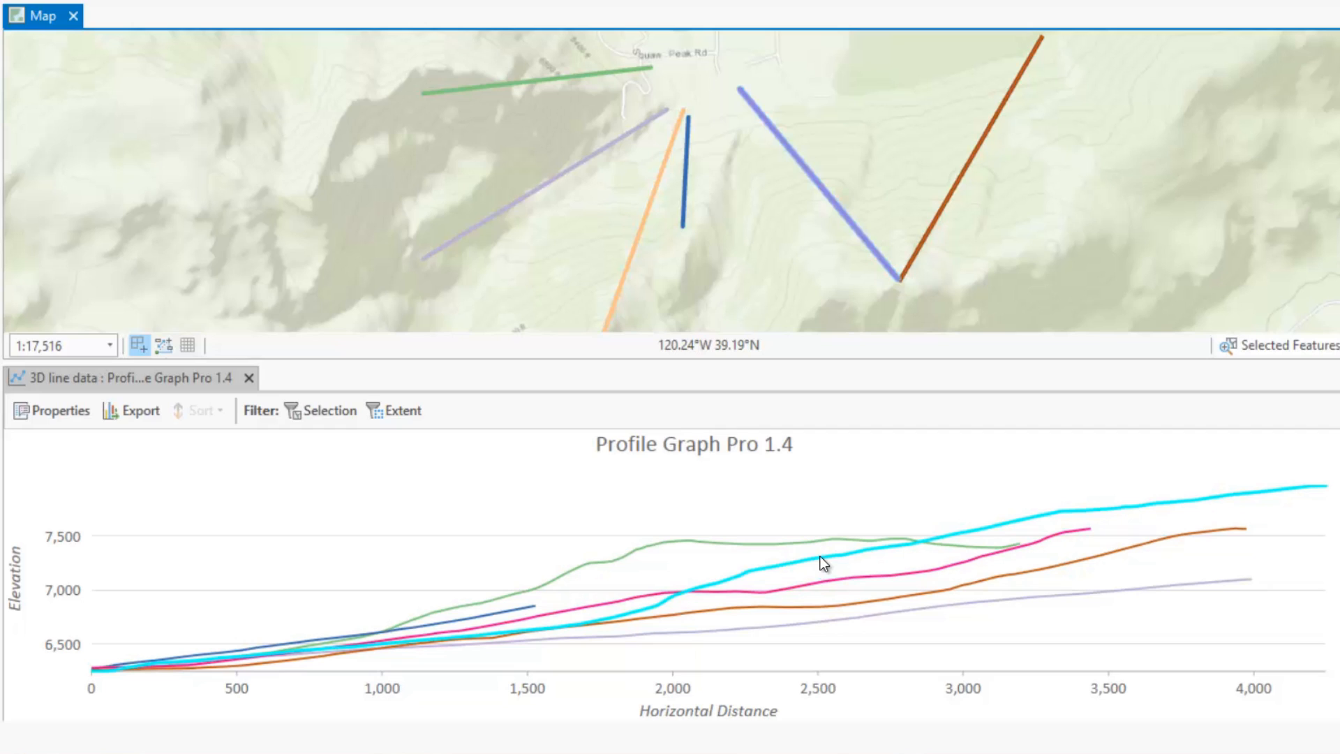
{"action": "left_click", "coordinate": [322, 405]}
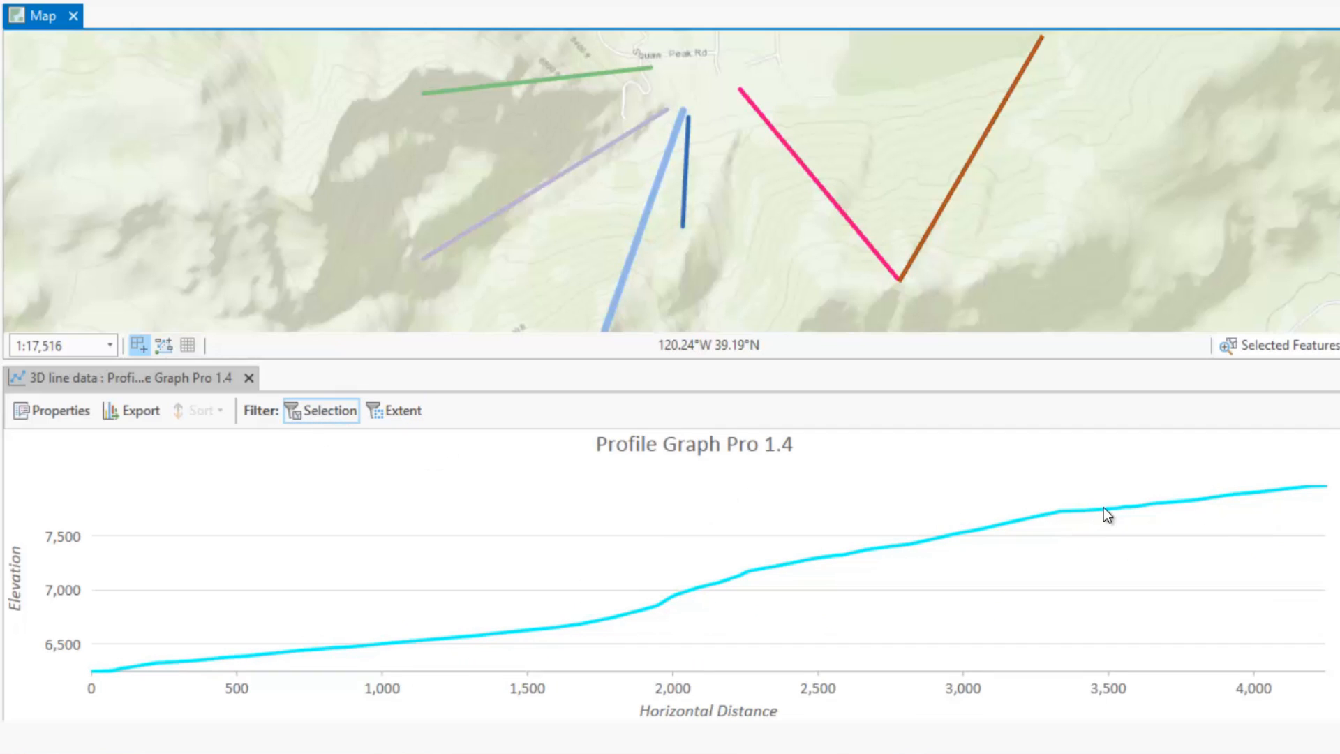
{"action": "mouse_move", "coordinate": [1110, 509]}
{"action": "mouse_move", "coordinate": [747, 575]}
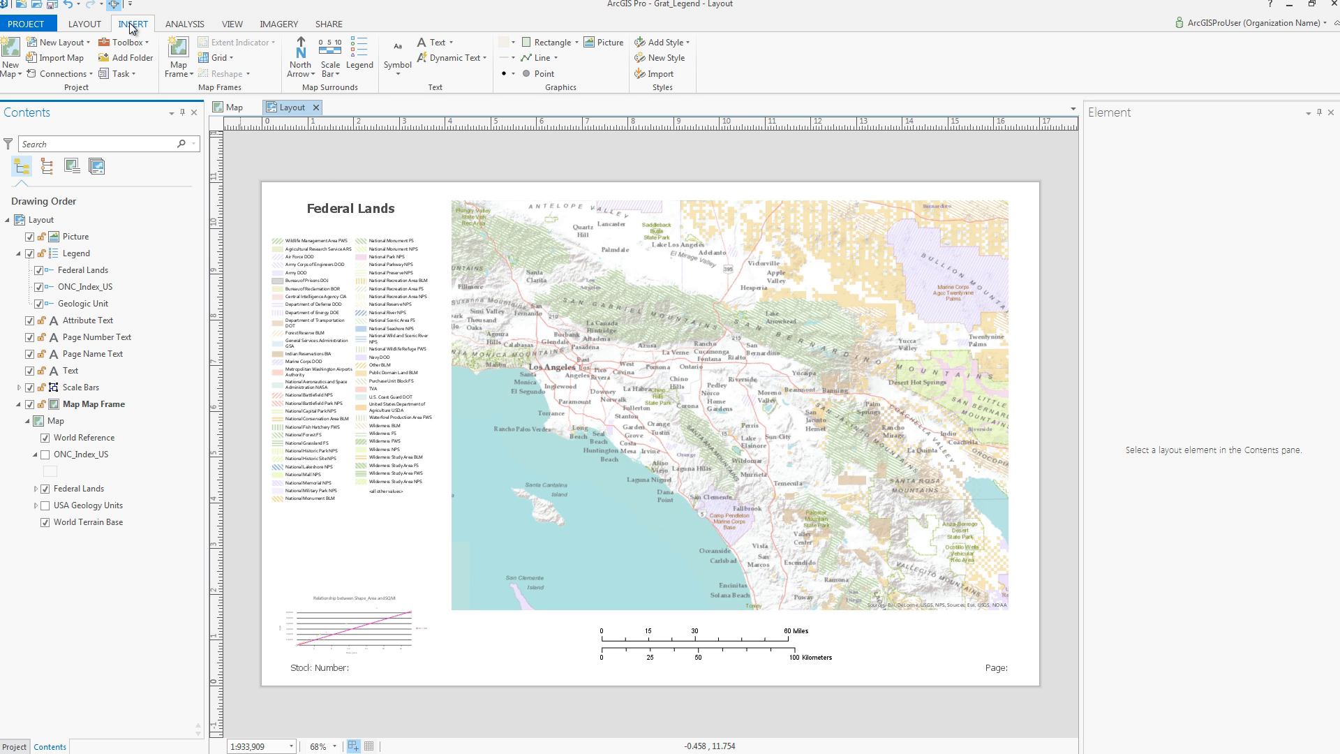
Step: Add a Black Horizontal Labels graticule to the map frame and inspect its labels
{"action": "left_click", "coordinate": [233, 58]}
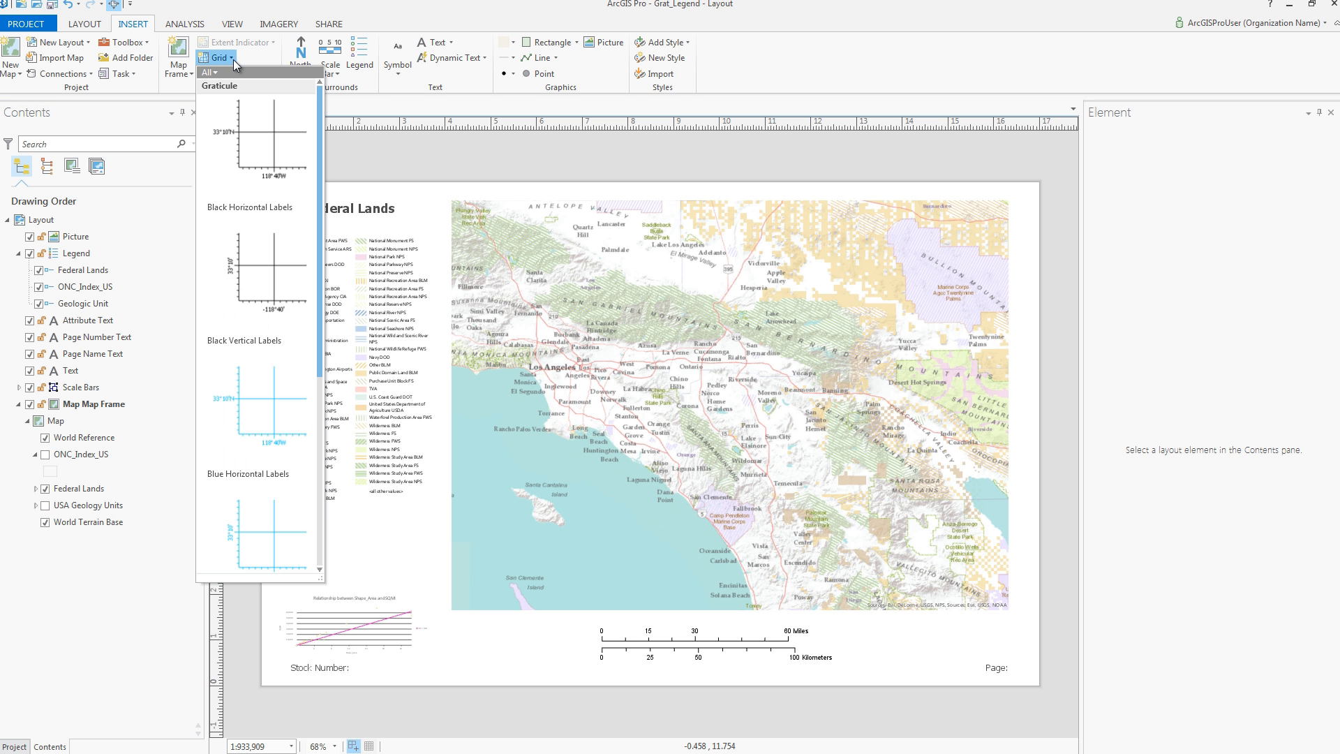
{"action": "left_click", "coordinate": [246, 128]}
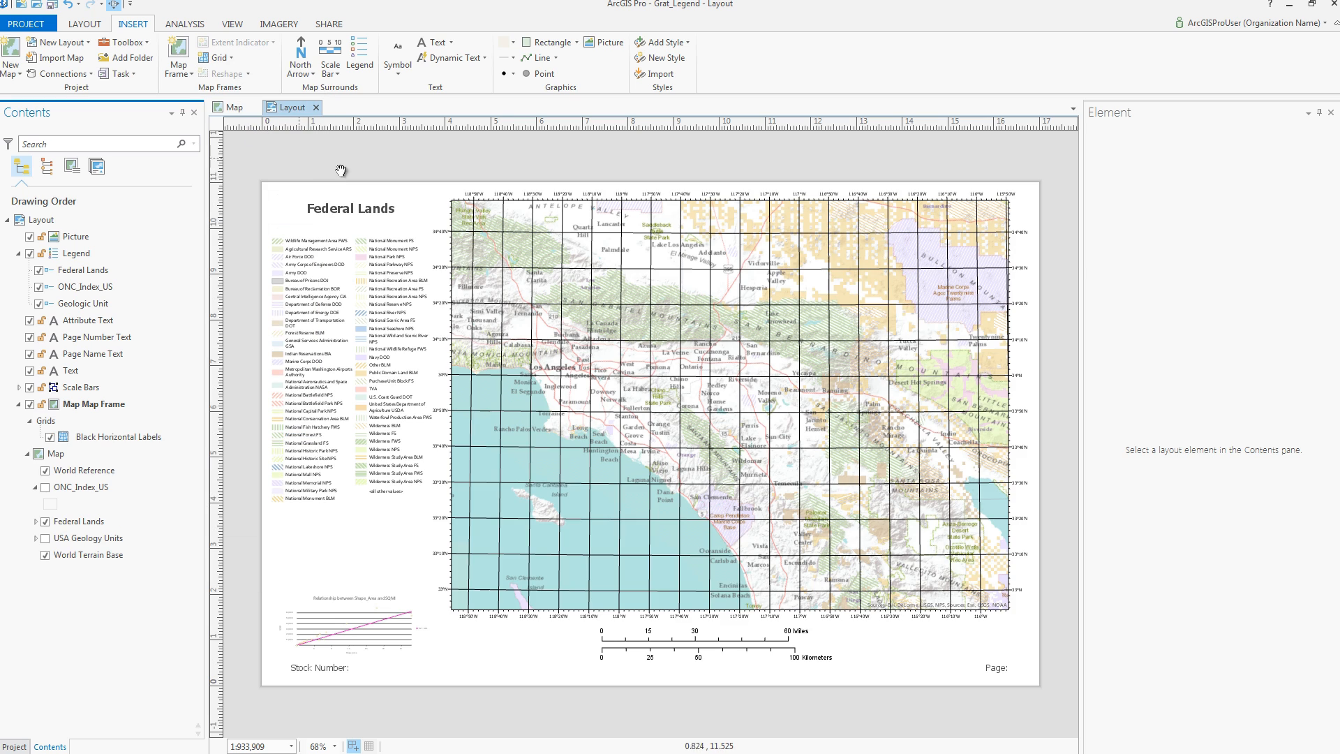
{"action": "left_click_drag", "start_coordinate": [422, 189], "coordinate": [578, 336]}
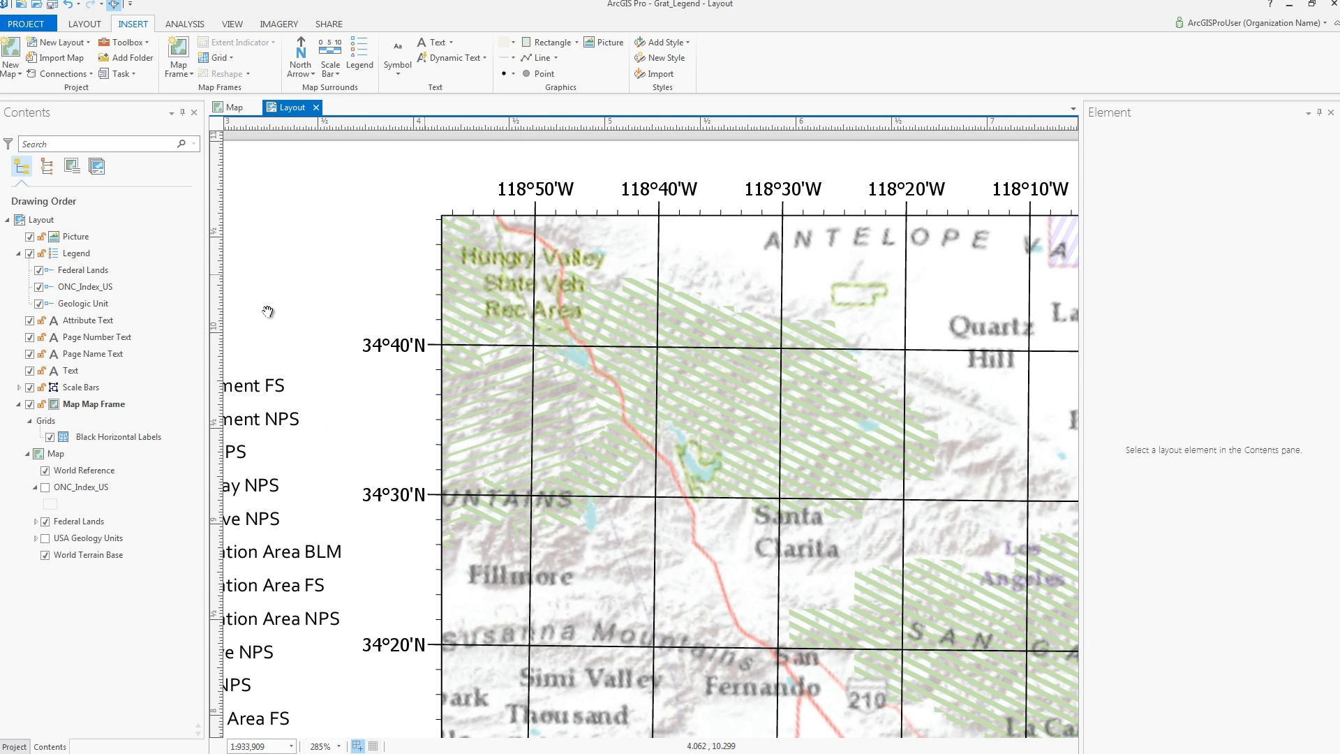
{"action": "left_click", "coordinate": [61, 439]}
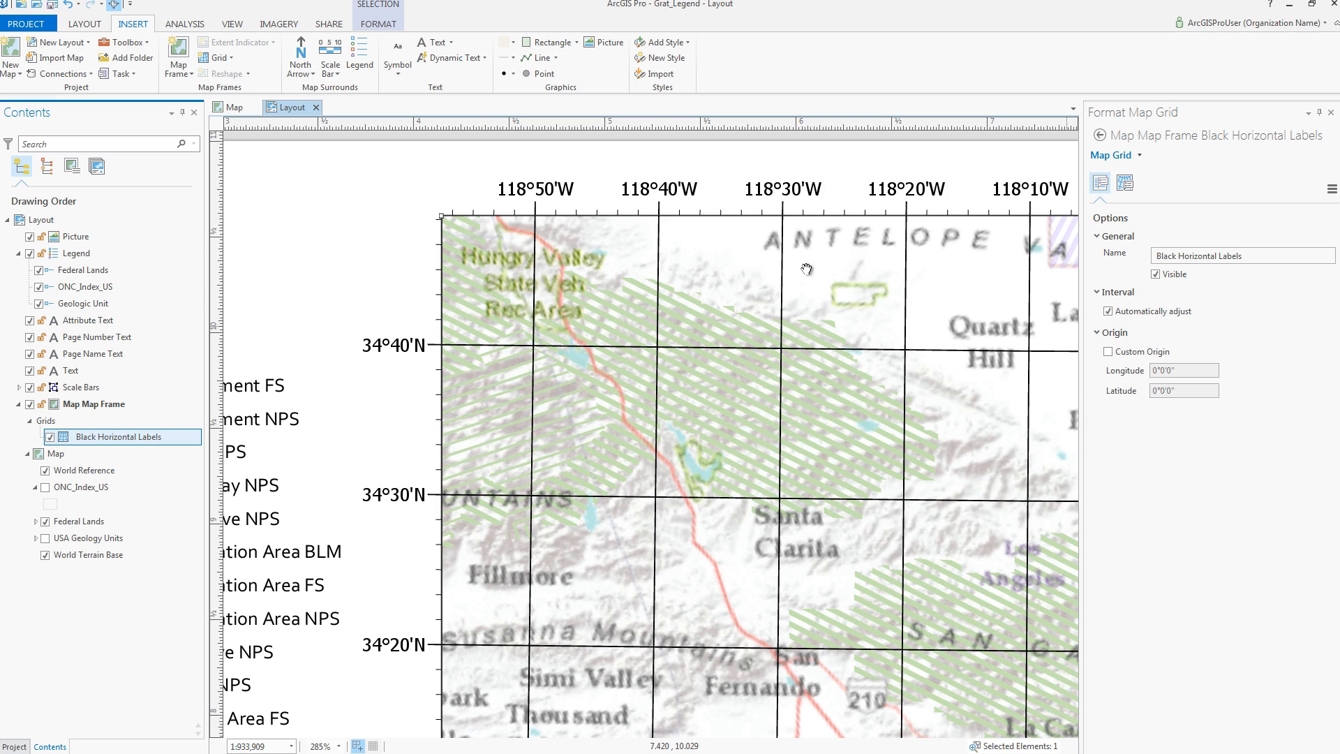
Step: Move the layout map to the Southwest US bookmark
{"action": "left_click", "coordinate": [86, 25]}
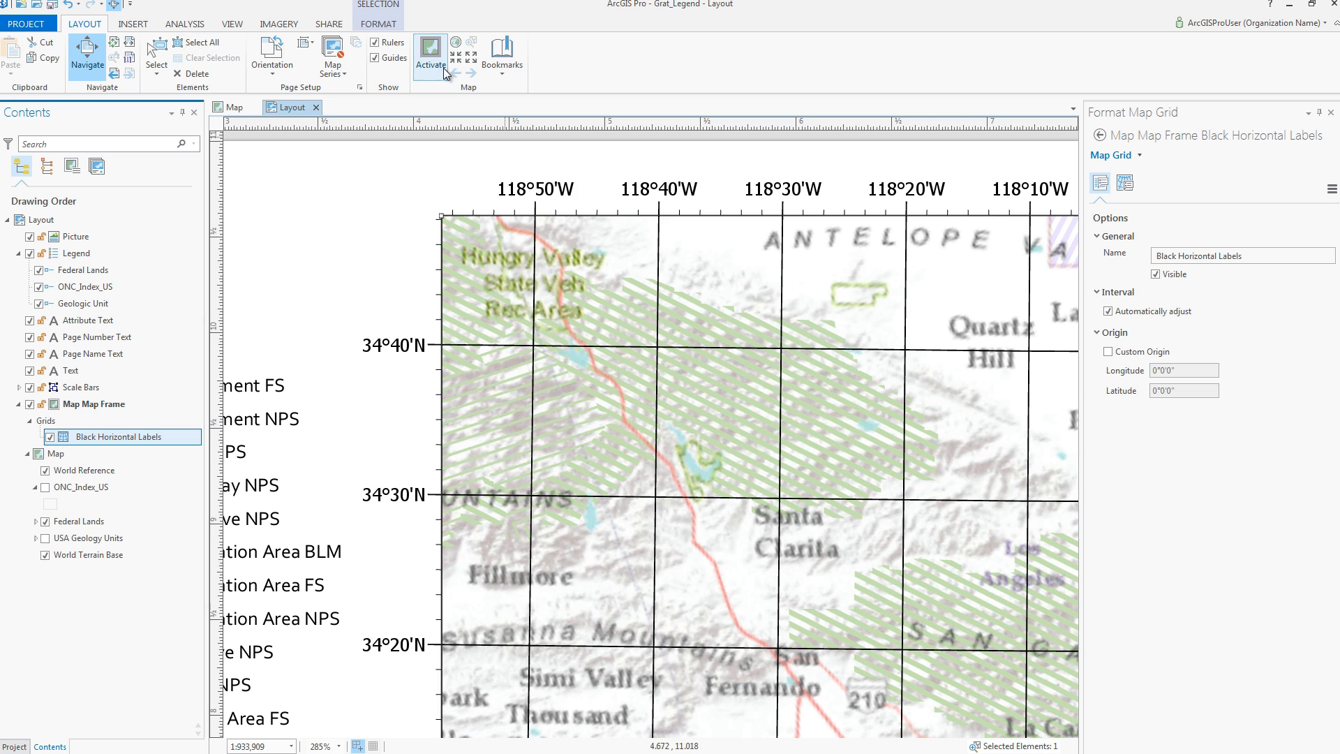
{"action": "left_click", "coordinate": [503, 58]}
{"action": "left_click", "coordinate": [688, 134]}
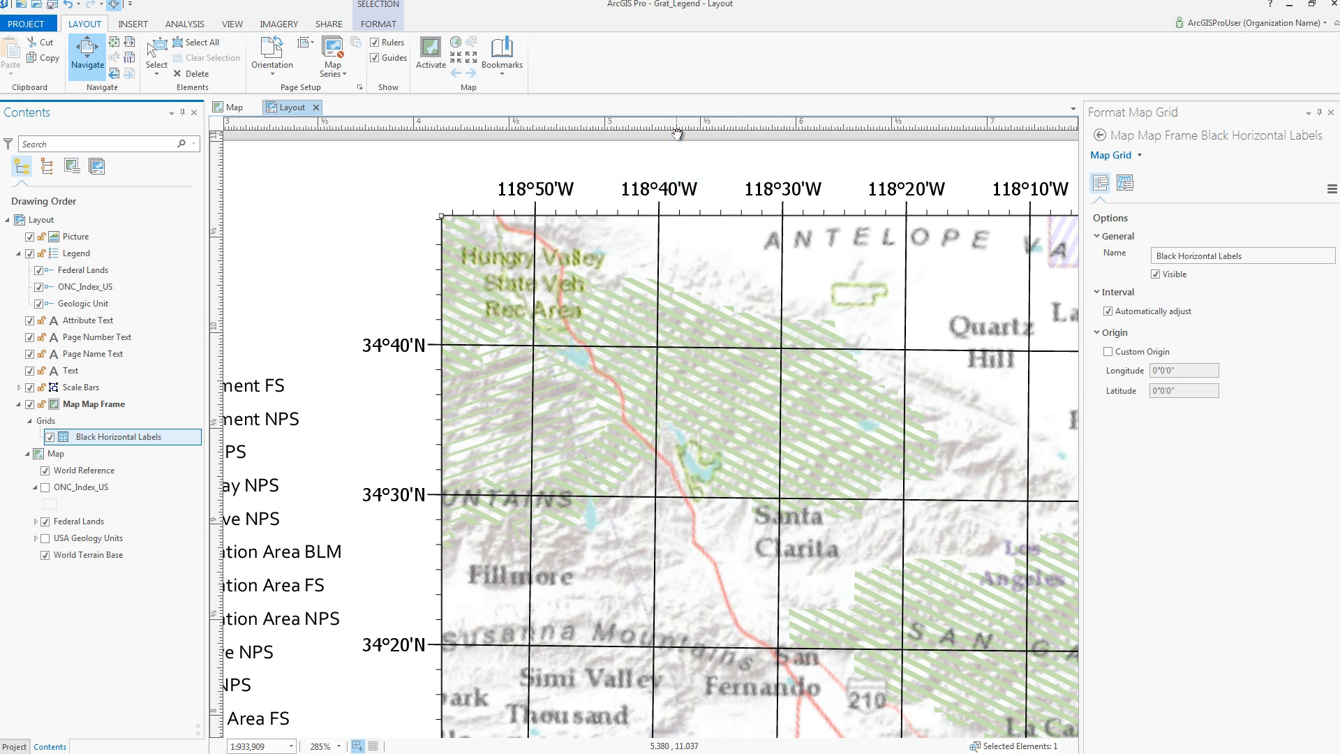
{"action": "scroll", "coordinate": [412, 284], "scroll_direction": "down", "scroll_amount": 2}
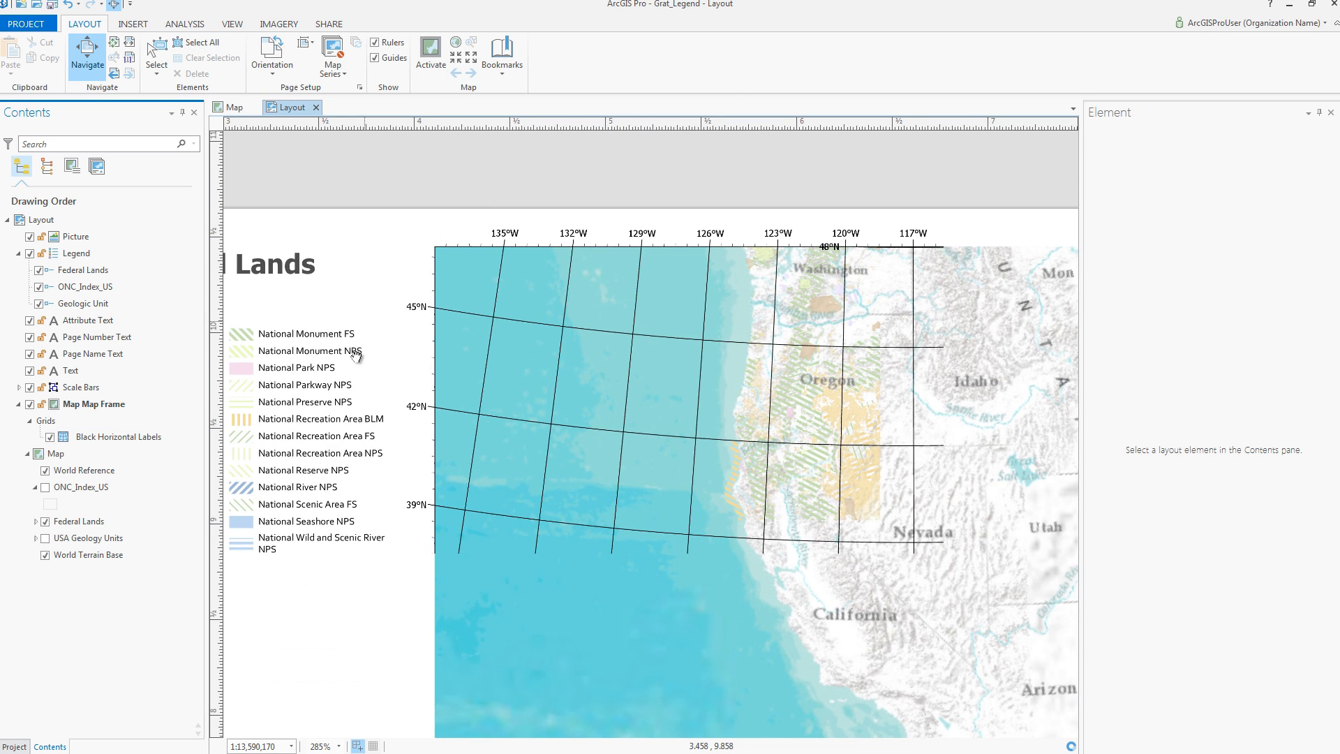
{"action": "left_click_drag", "start_coordinate": [358, 352], "coordinate": [682, 305]}
{"action": "scroll", "coordinate": [501, 335], "scroll_direction": "down", "scroll_amount": 1}
{"action": "scroll", "coordinate": [492, 367], "scroll_direction": "down", "scroll_amount": 2}
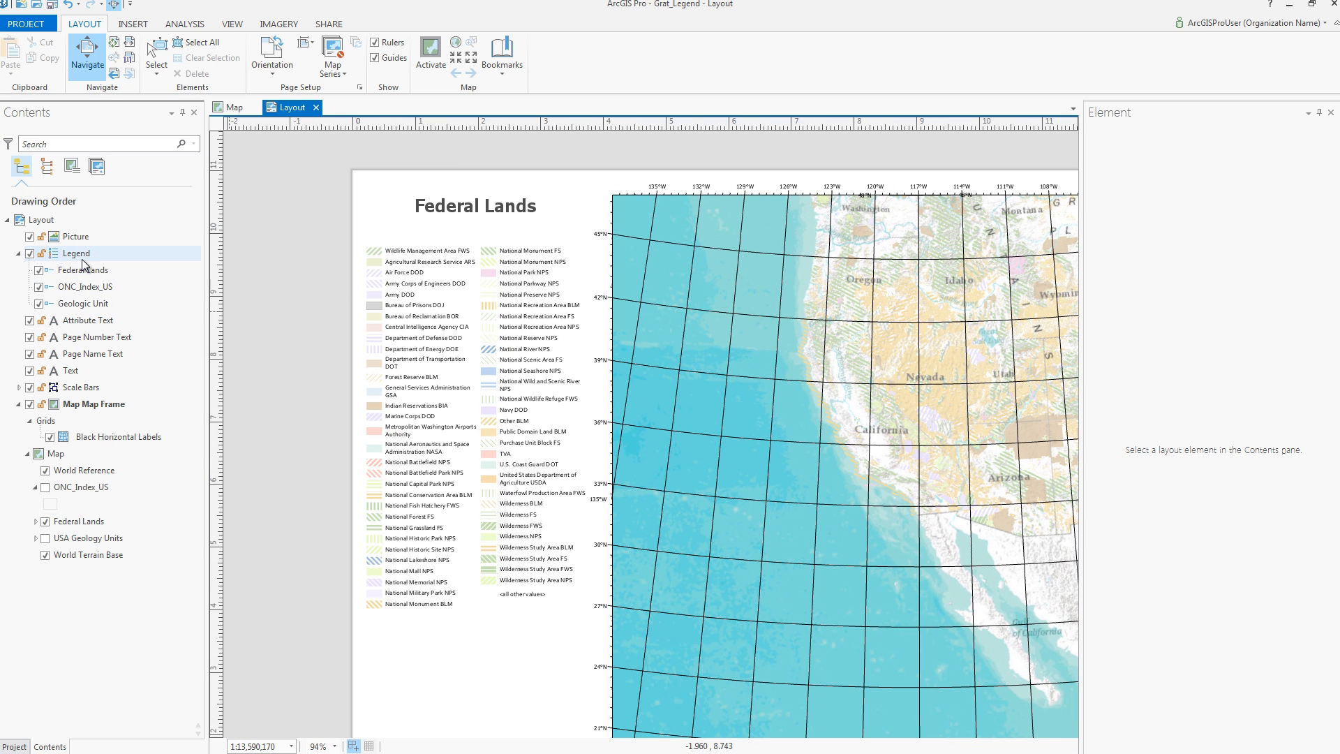
Step: Set the legend to only show features visible in the map extent
{"action": "left_click", "coordinate": [80, 255]}
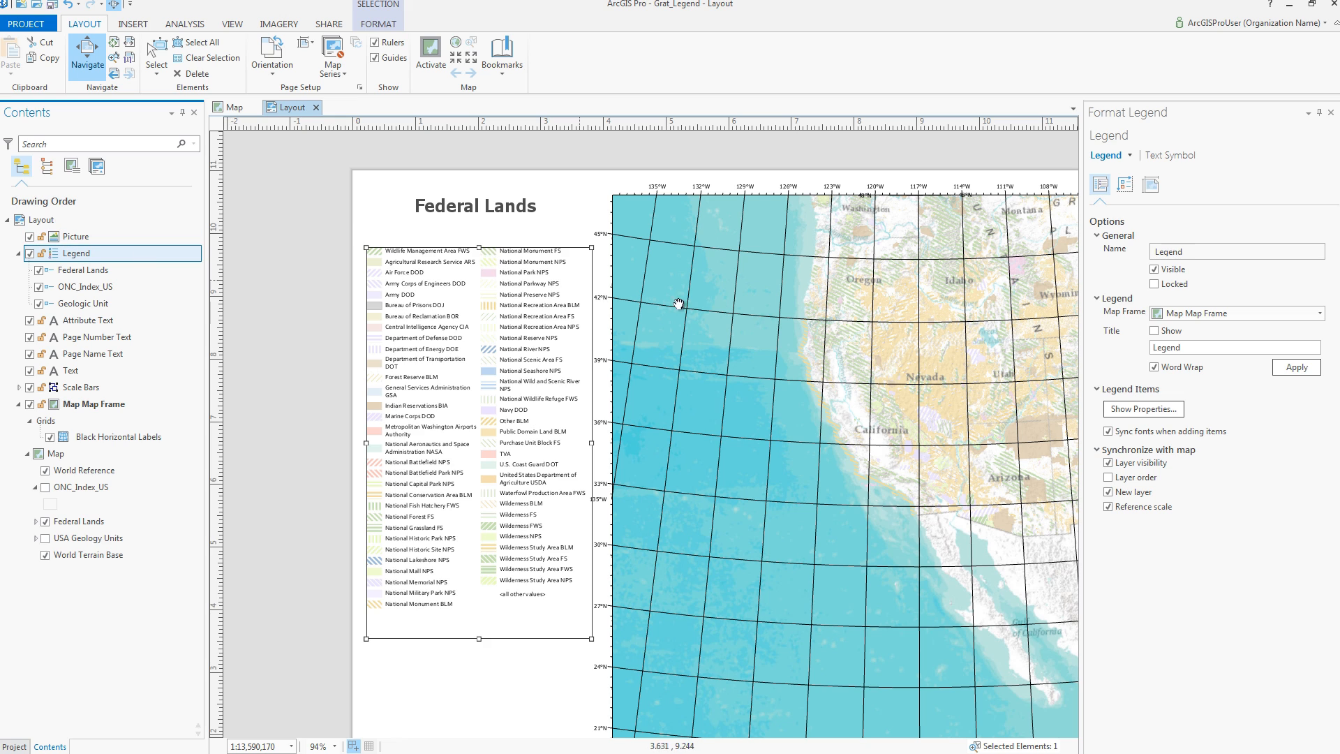
{"action": "left_click", "coordinate": [1136, 410]}
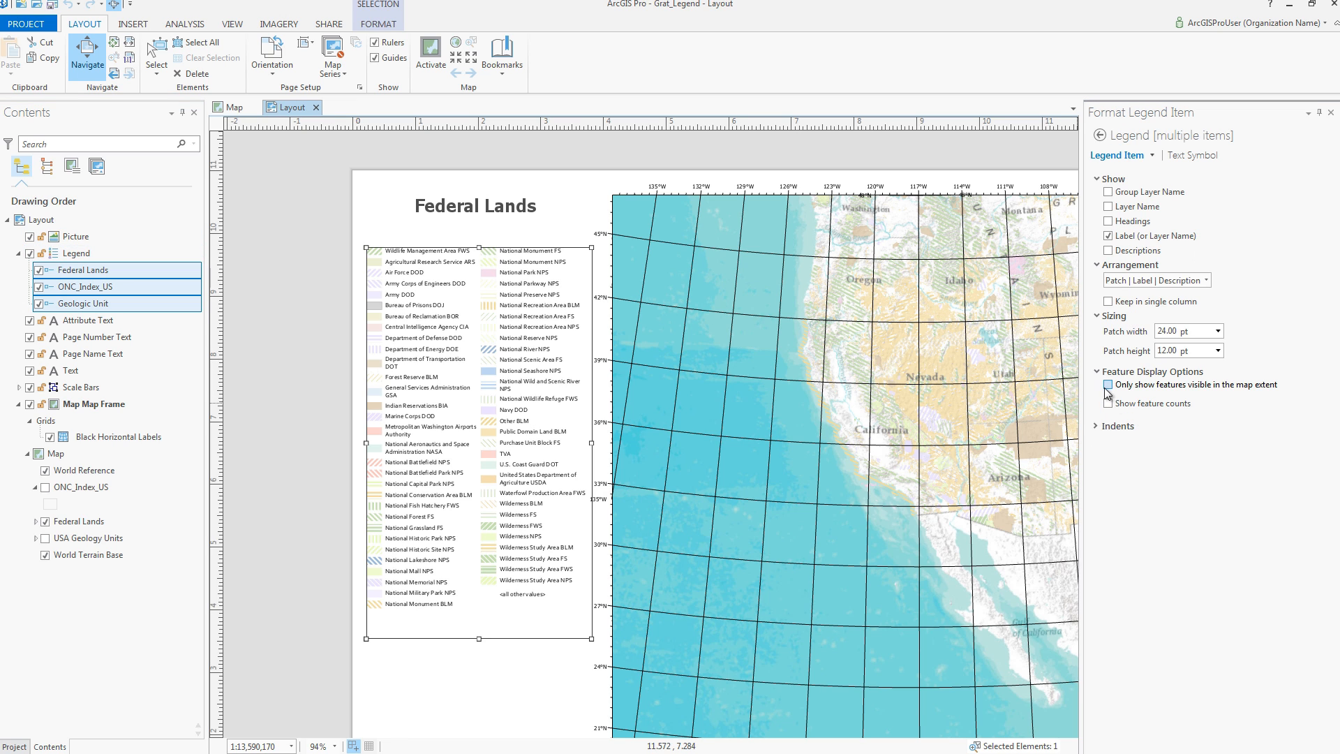
{"action": "left_click", "coordinate": [1109, 385]}
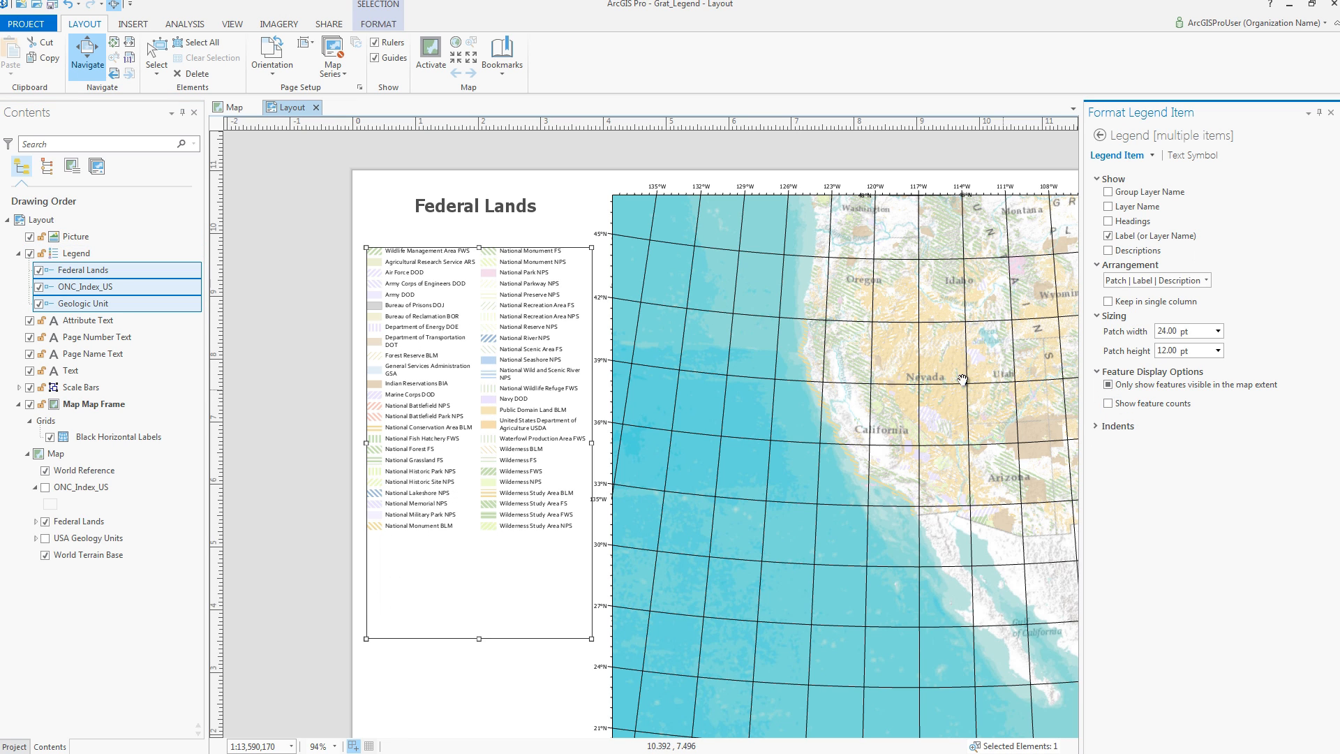
Step: Create a spatial map series and go to the Dakotas page
{"action": "left_click", "coordinate": [334, 67]}
{"action": "left_click", "coordinate": [356, 130]}
{"action": "left_click", "coordinate": [804, 522]}
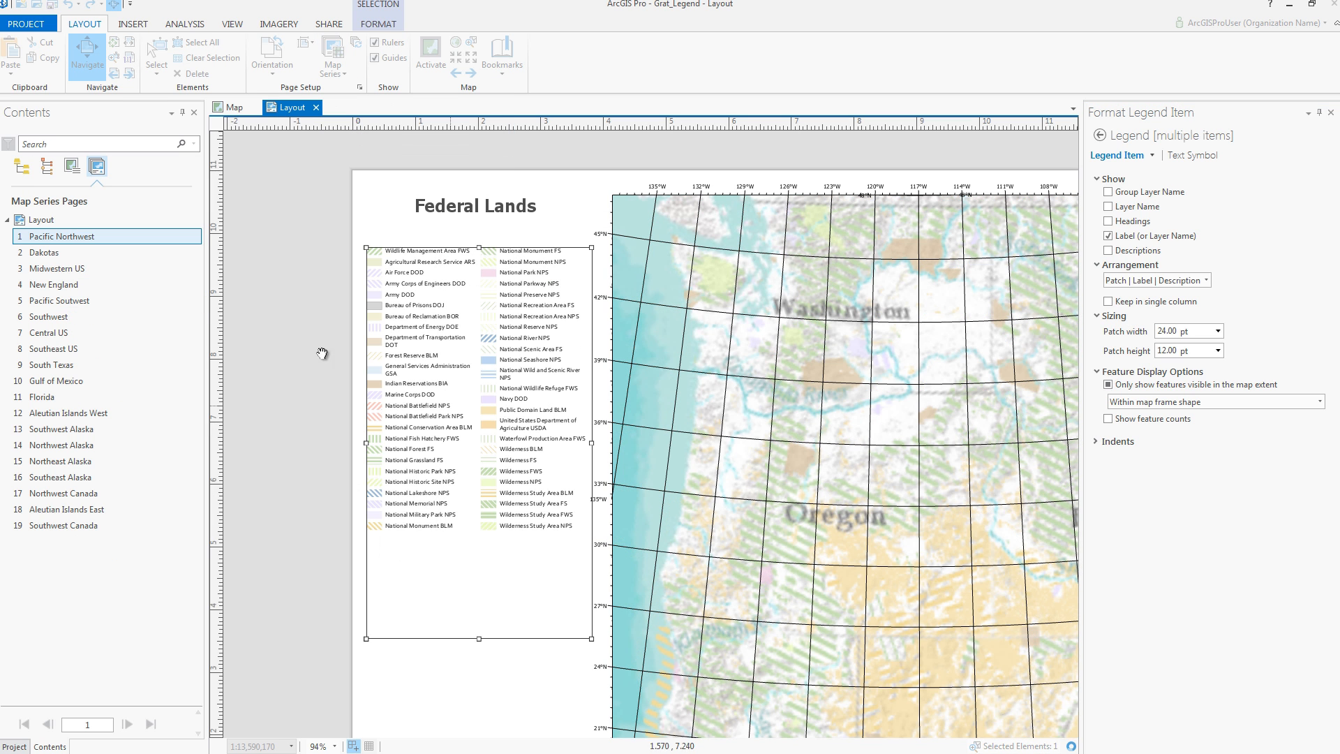
{"action": "left_click", "coordinate": [62, 257]}
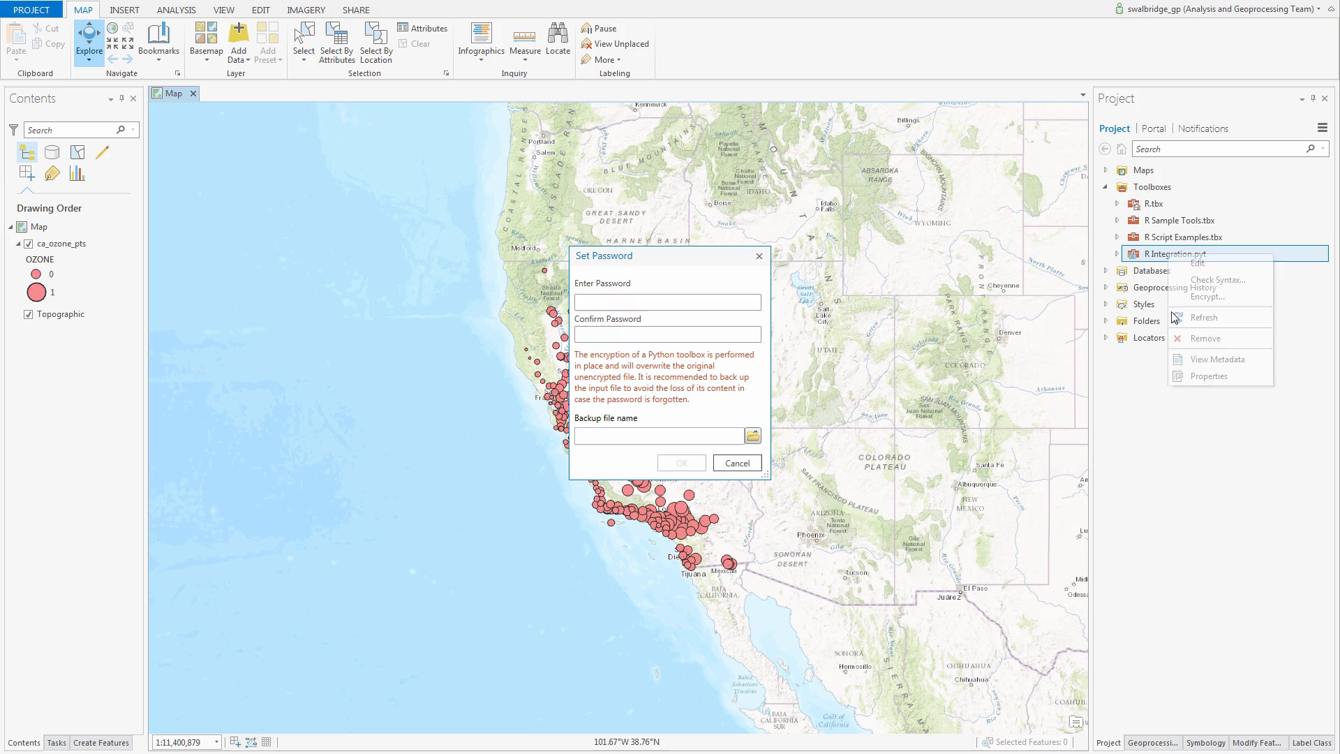
Step: Encrypt the Python toolbox with a password, backing up to c:\workspace\backup.pyt, then run the asyncio code
{"action": "left_click", "coordinate": [633, 302]}
{"action": "type", "text": "abc"}
{"action": "type", "text": "d"}
{"action": "key", "text": "Tab"}
{"action": "type", "text": "abcd"}
{"action": "left_click", "coordinate": [650, 436]}
{"action": "type", "text": "c:\\workspace\\backup.pyt"}
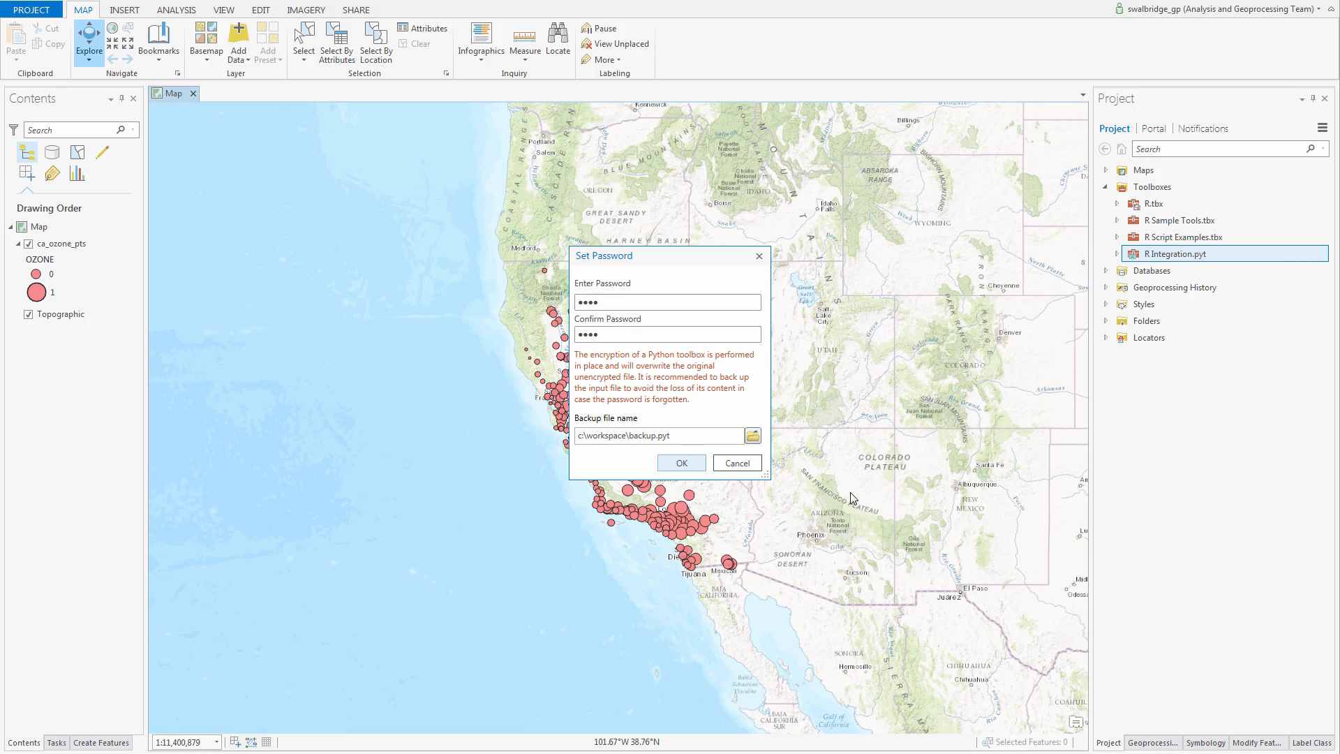
{"action": "left_click", "coordinate": [682, 463]}
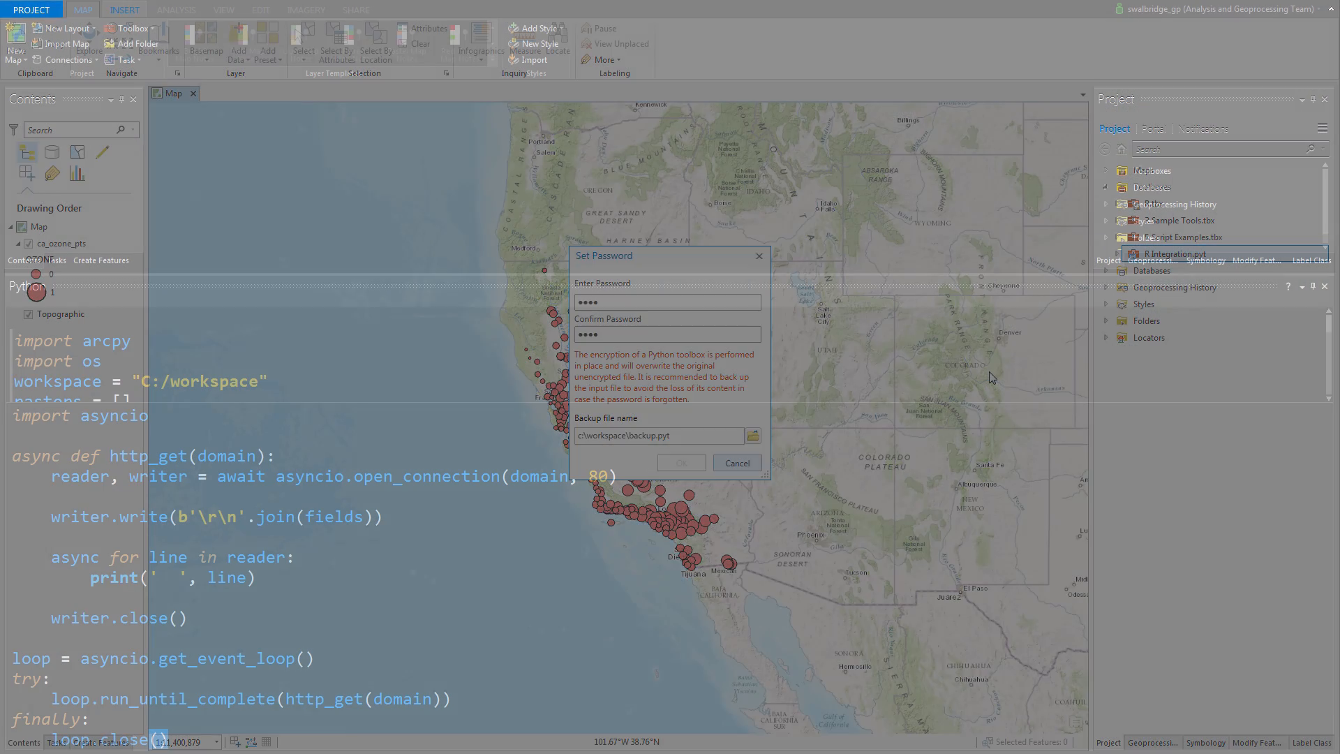
{"action": "key", "text": "Return"}
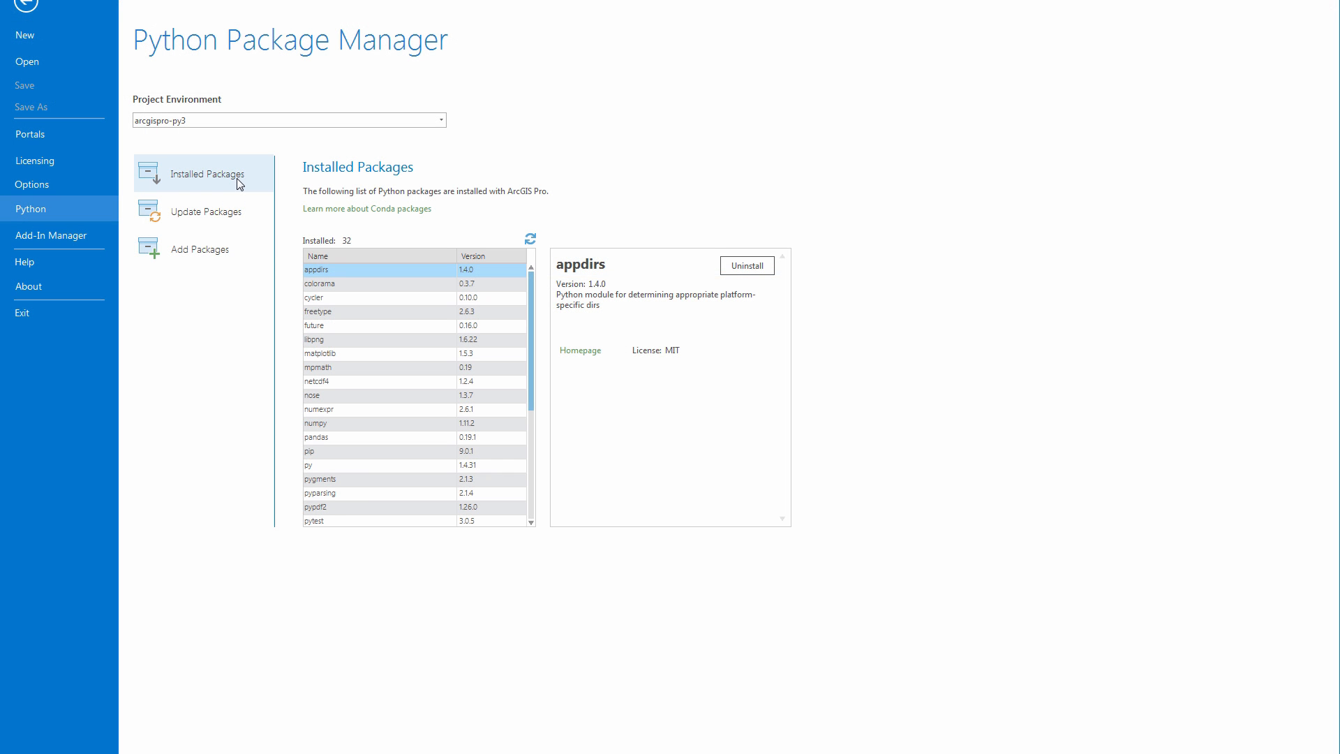
Step: Install the affine package and scikit-learn 0.18.1, agreeing to the licence terms
{"action": "left_click", "coordinate": [242, 254]}
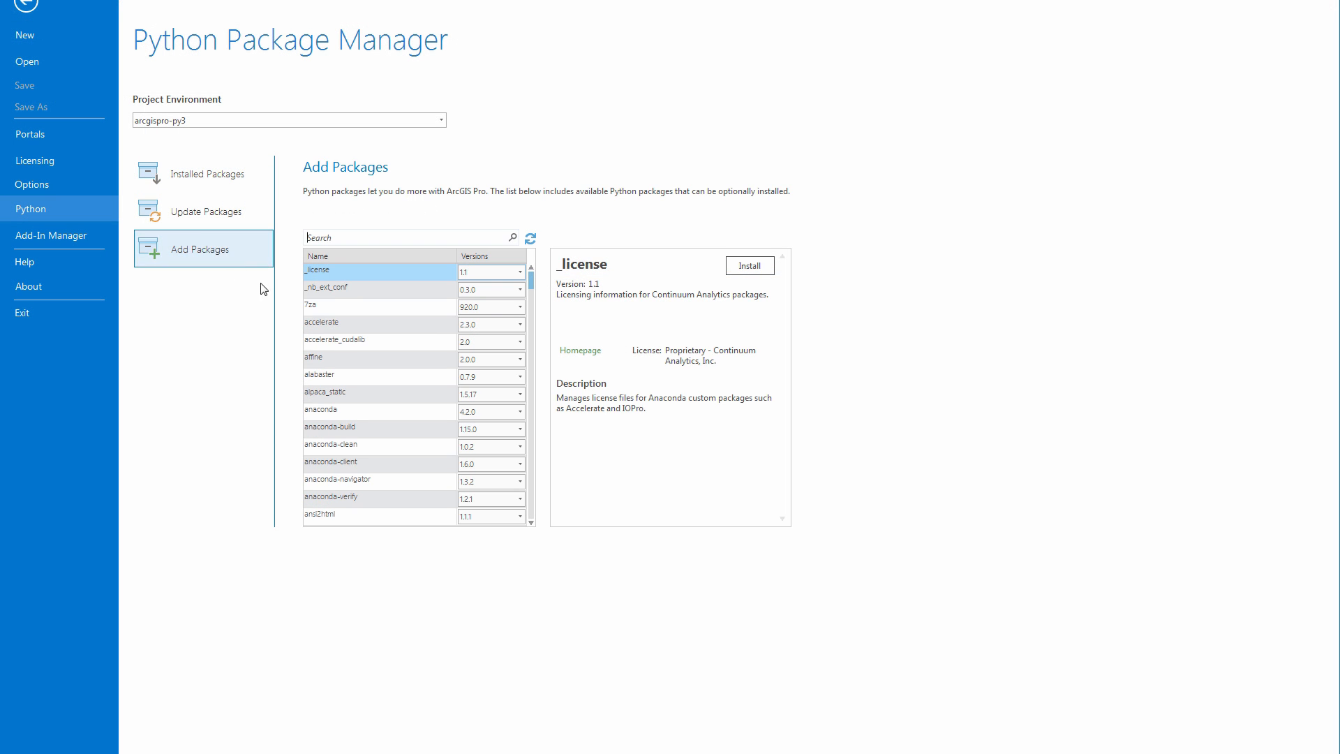
{"action": "left_click", "coordinate": [327, 360]}
{"action": "left_click", "coordinate": [759, 272]}
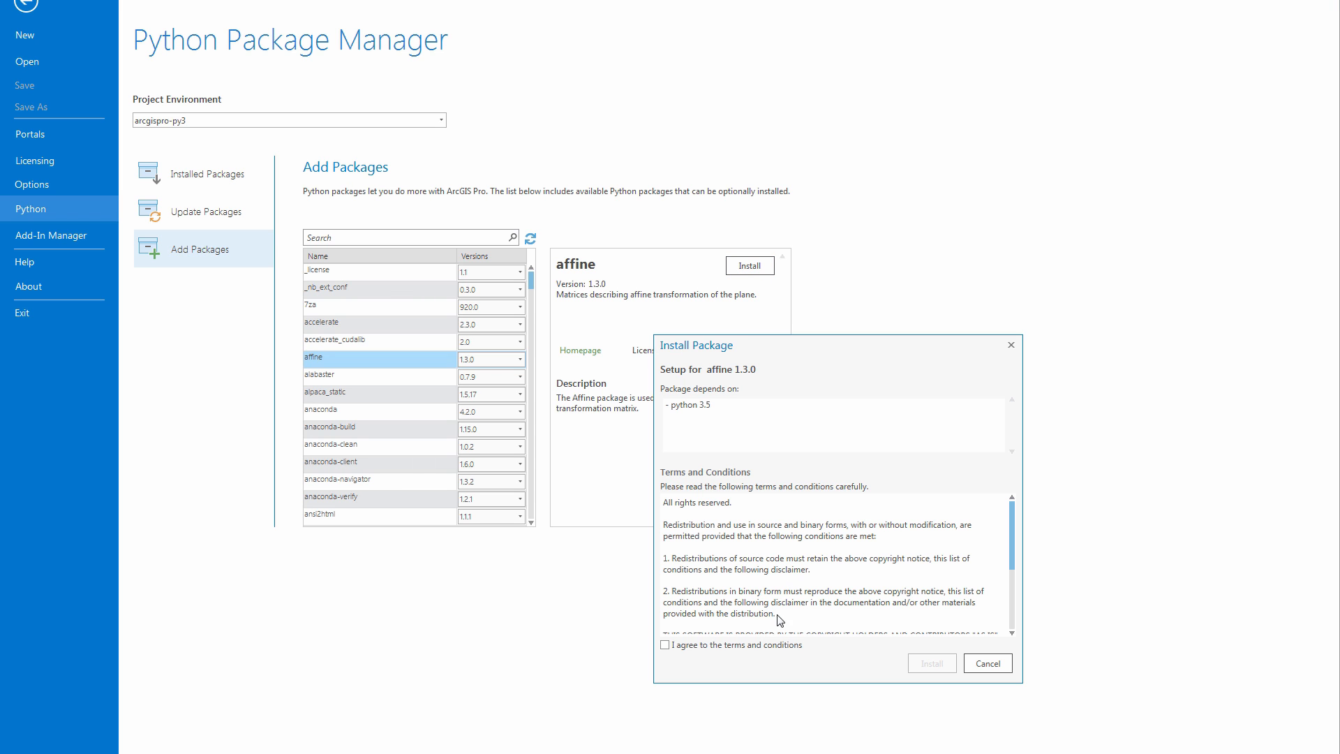
{"action": "left_click", "coordinate": [768, 651]}
{"action": "left_click", "coordinate": [932, 665]}
{"action": "left_click", "coordinate": [254, 222]}
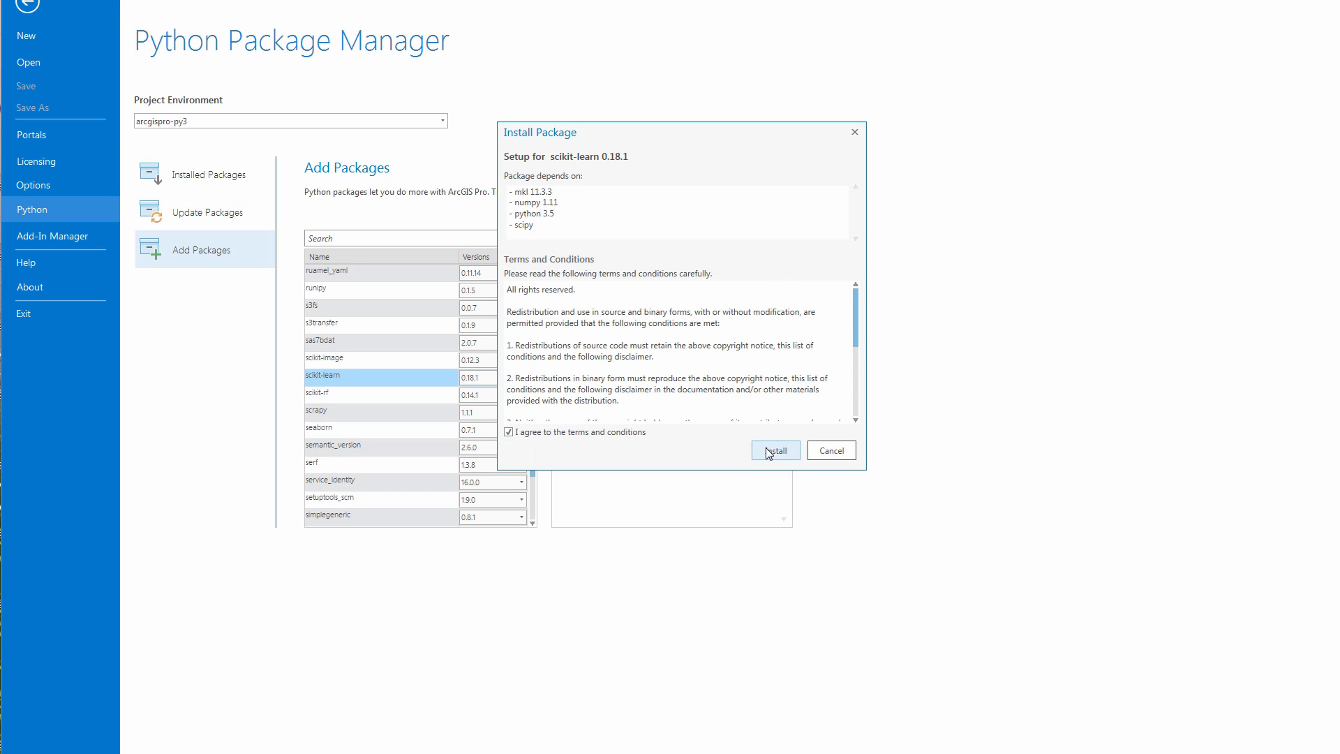
{"action": "left_click", "coordinate": [773, 450]}
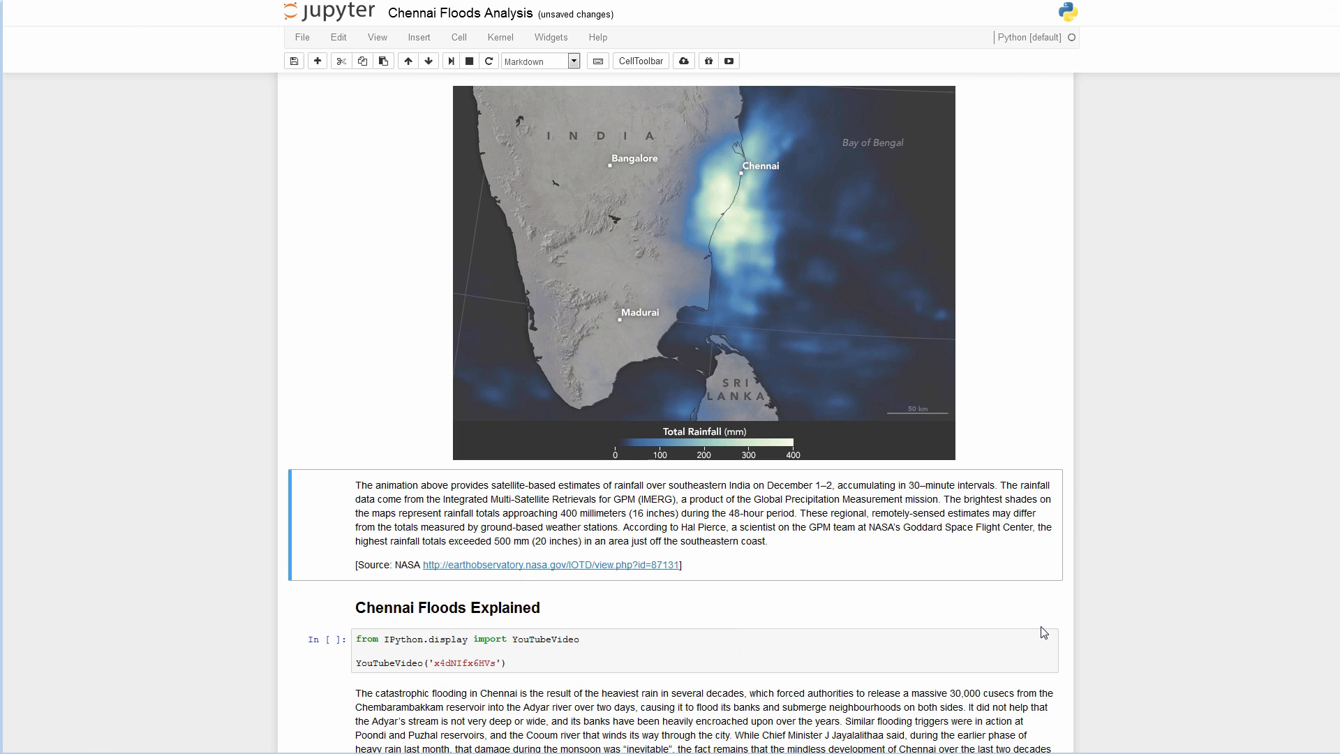
Step: Run the pandas cell loading chennai-rainfall.csv to show df.head(), then run the next cell
{"action": "scroll", "coordinate": [847, 425], "scroll_direction": "down", "scroll_amount": 9}
{"action": "left_click", "coordinate": [1030, 119]}
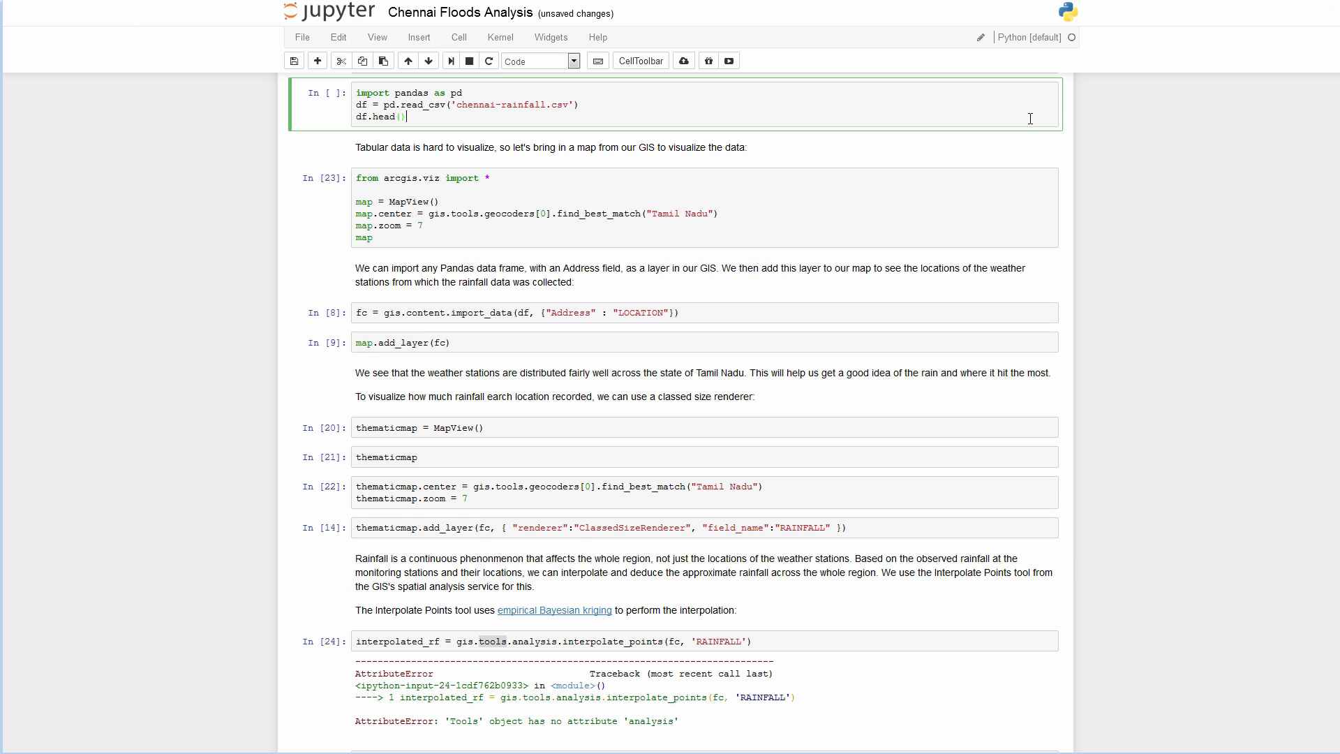
{"action": "key", "text": "shift+Return"}
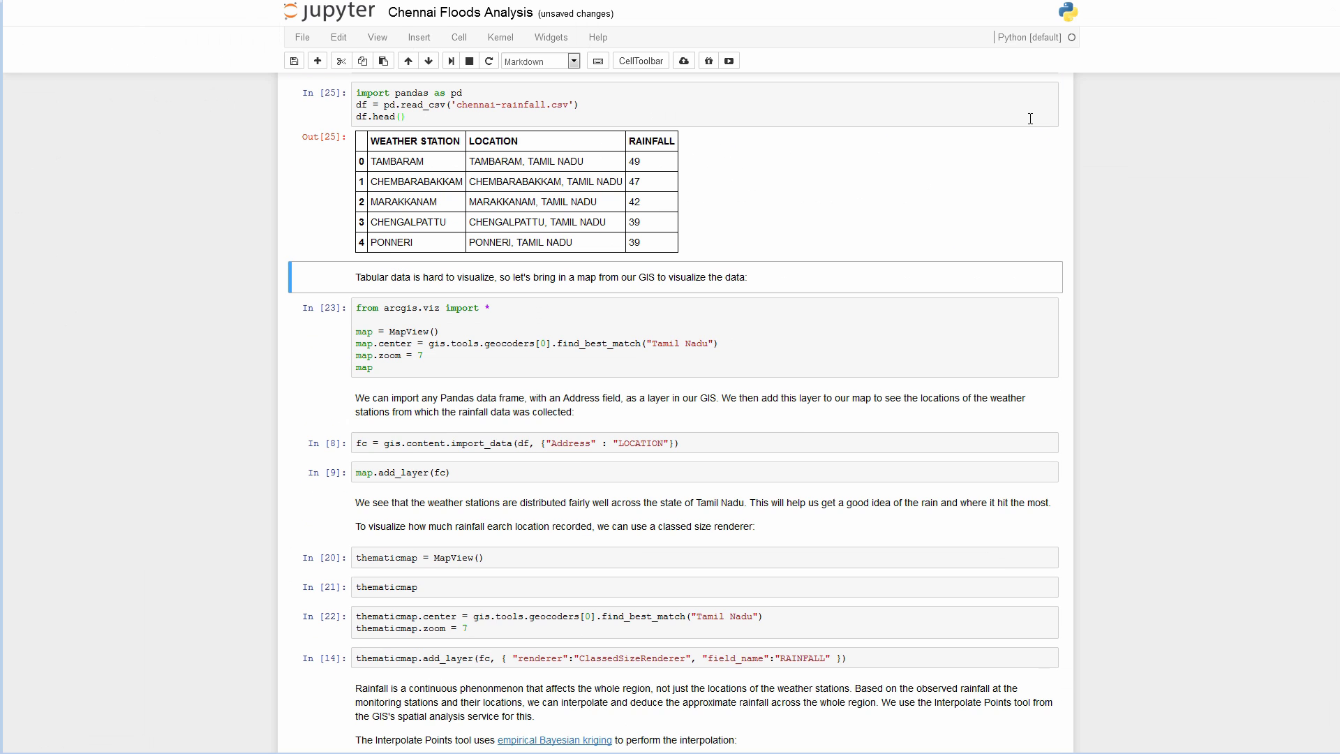
{"action": "key", "text": "shift+Return"}
{"action": "key", "text": "shift+Return"}
{"action": "key", "text": "shift+Return"}
{"action": "key", "text": "shift+Return"}
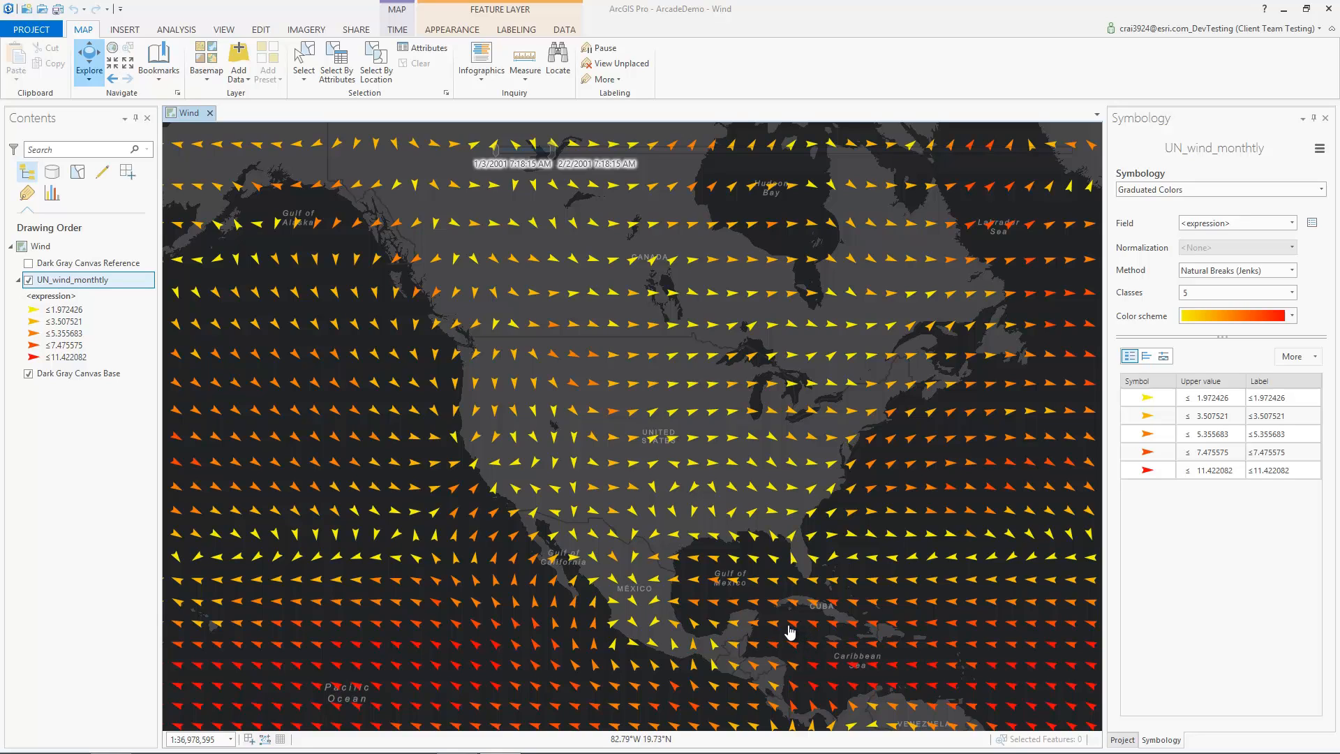
Step: View the wind layer's Arcade colour expression, then switch to Vary symbology by attribute and view its rotation expression
{"action": "left_click", "coordinate": [1312, 225]}
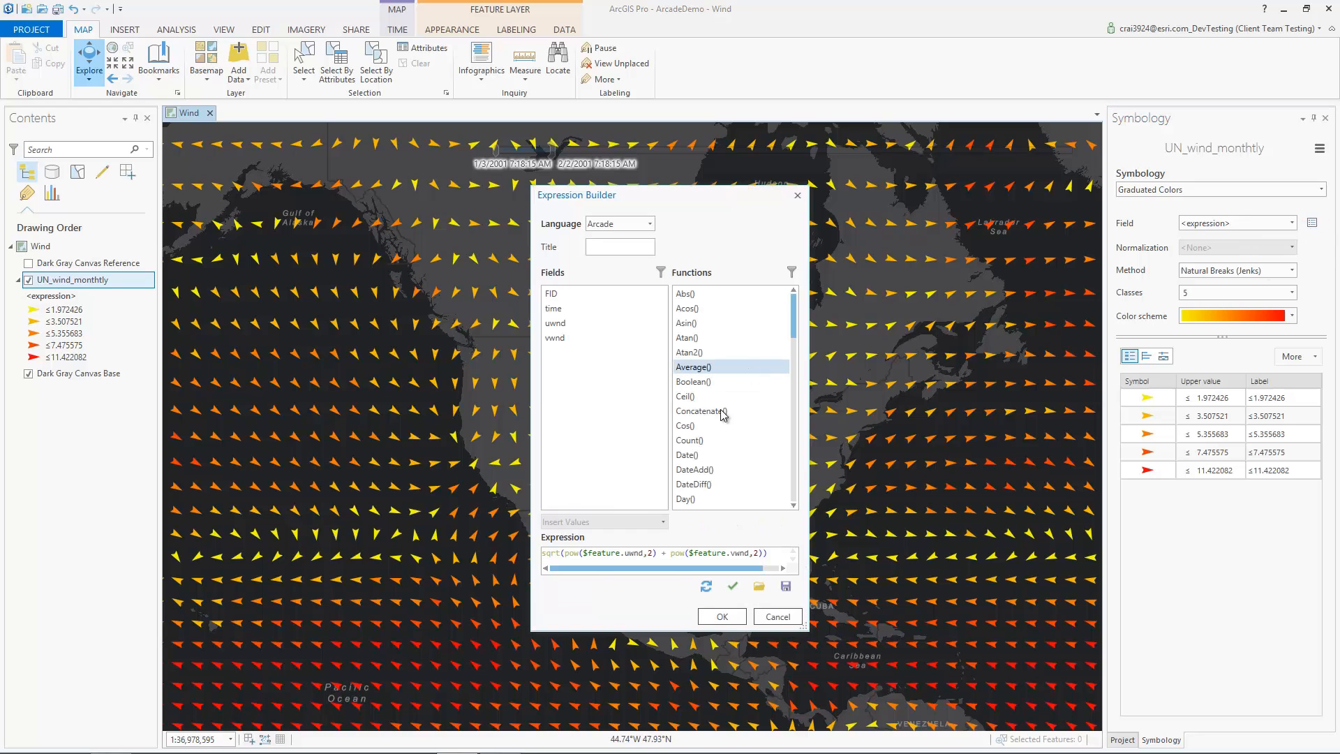
{"action": "left_click", "coordinate": [777, 617]}
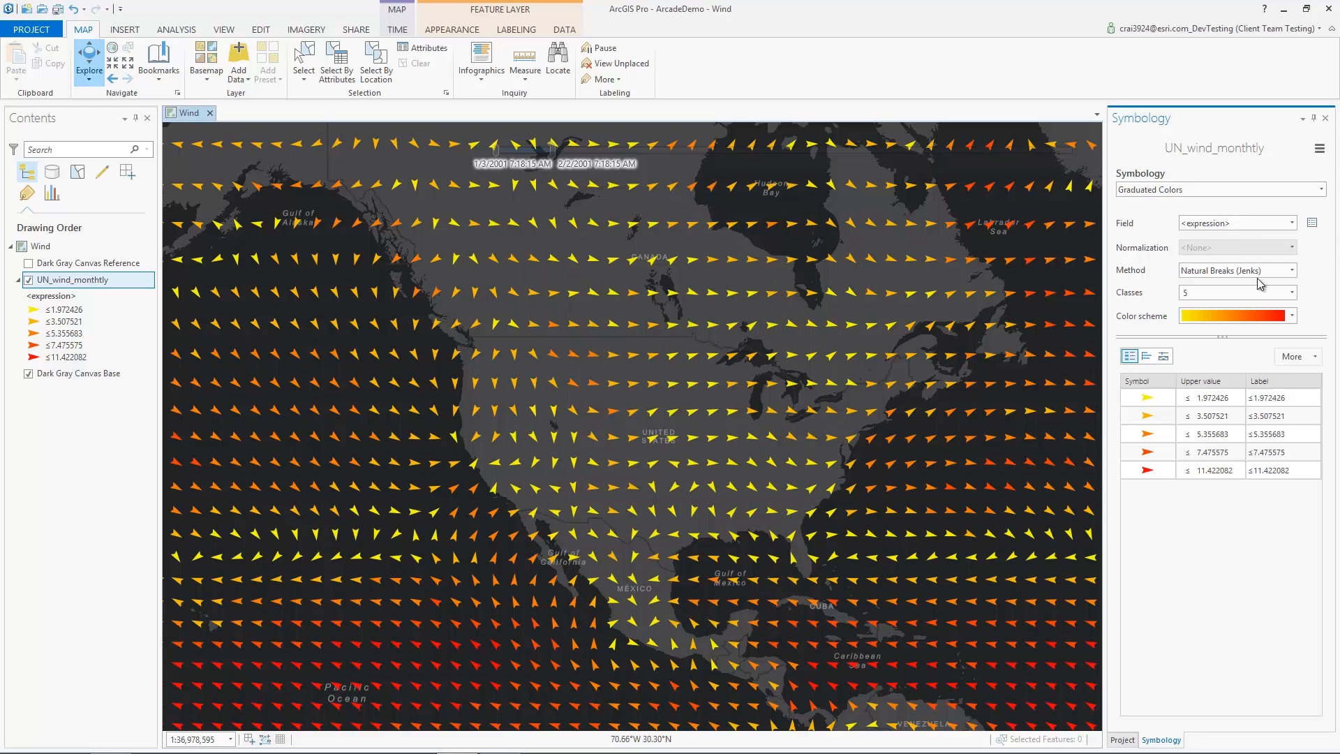
{"action": "left_click", "coordinate": [1320, 150]}
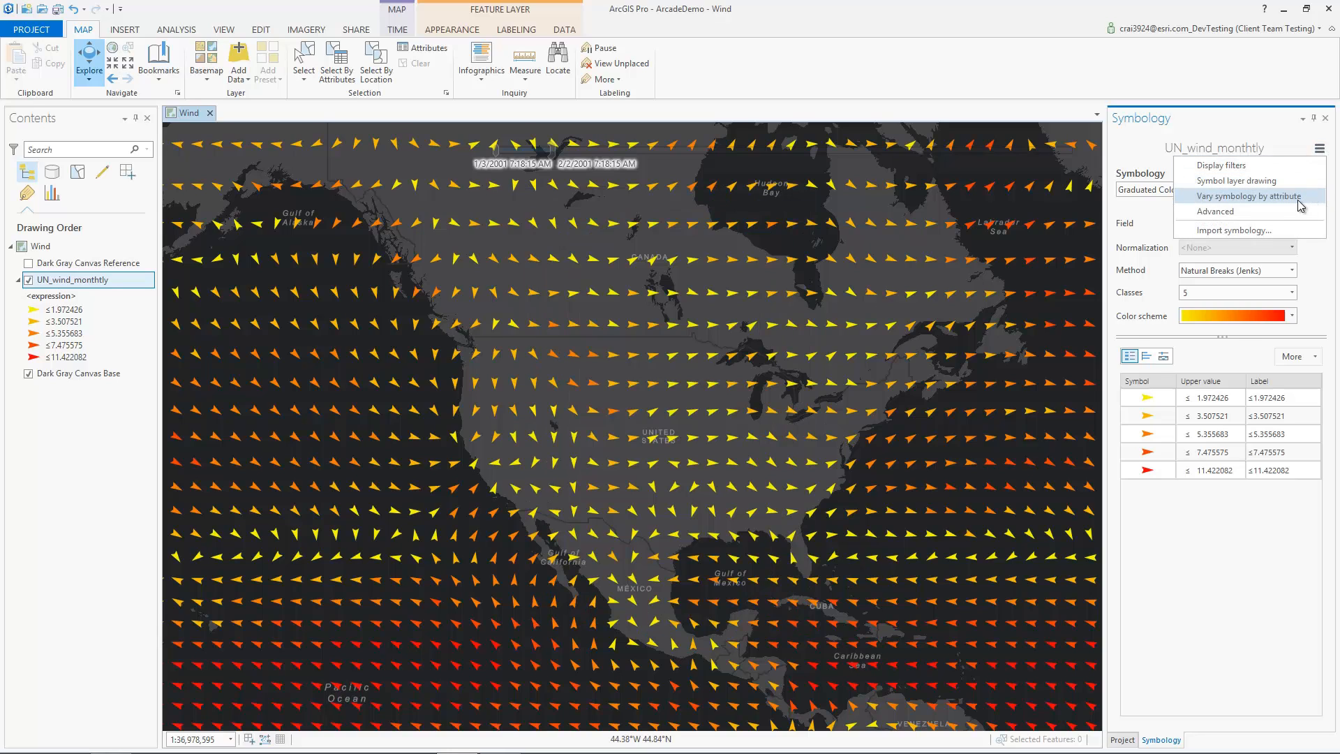
{"action": "left_click", "coordinate": [1305, 203]}
{"action": "left_click", "coordinate": [1315, 247]}
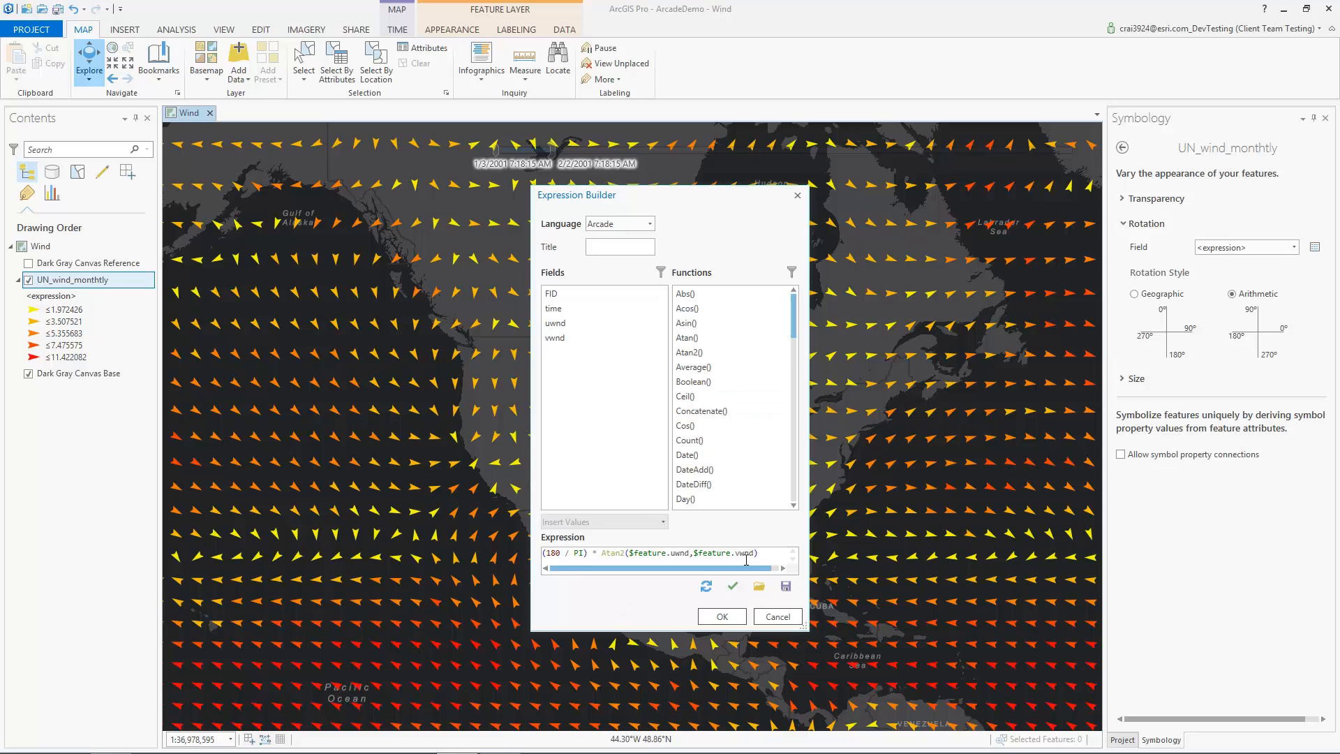
{"action": "left_click", "coordinate": [782, 617]}
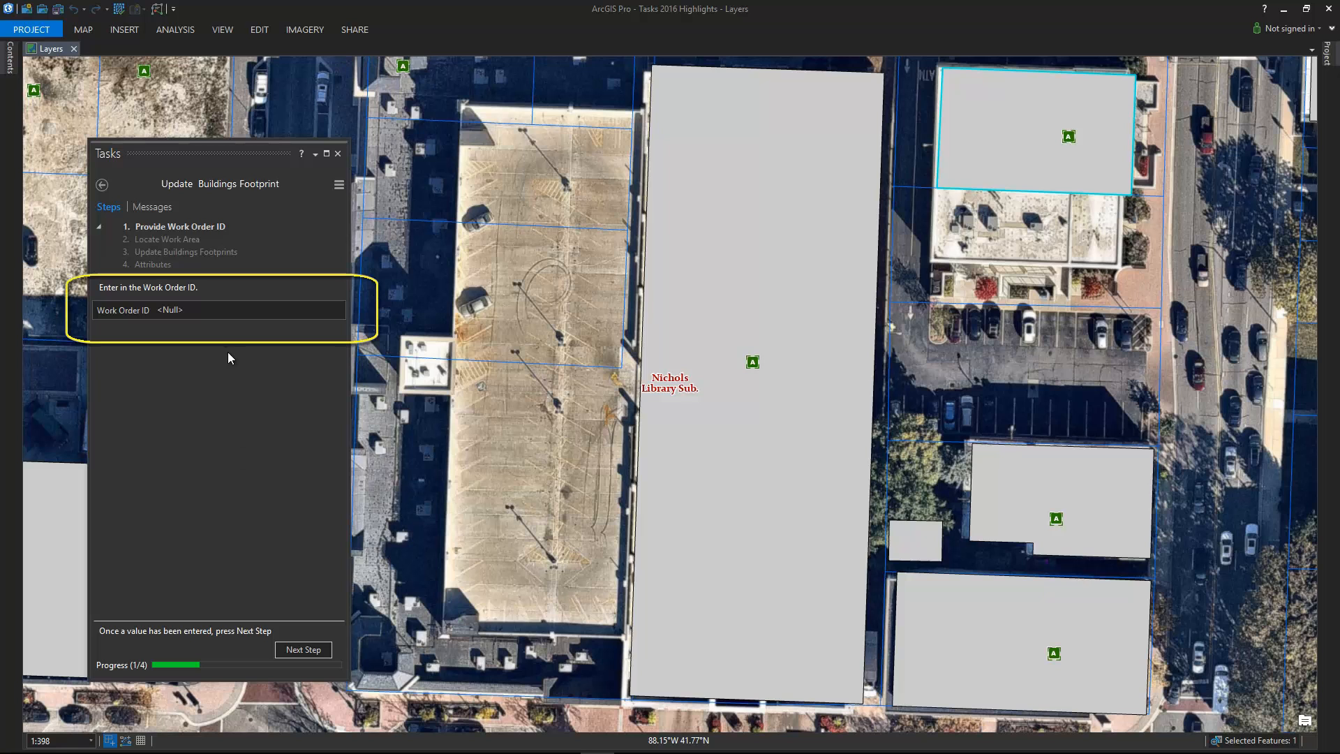
Step: Enter the work order ID and draw a rectangular parking-garage footprint
{"action": "left_click", "coordinate": [216, 313]}
{"action": "type", "text": "547883"}
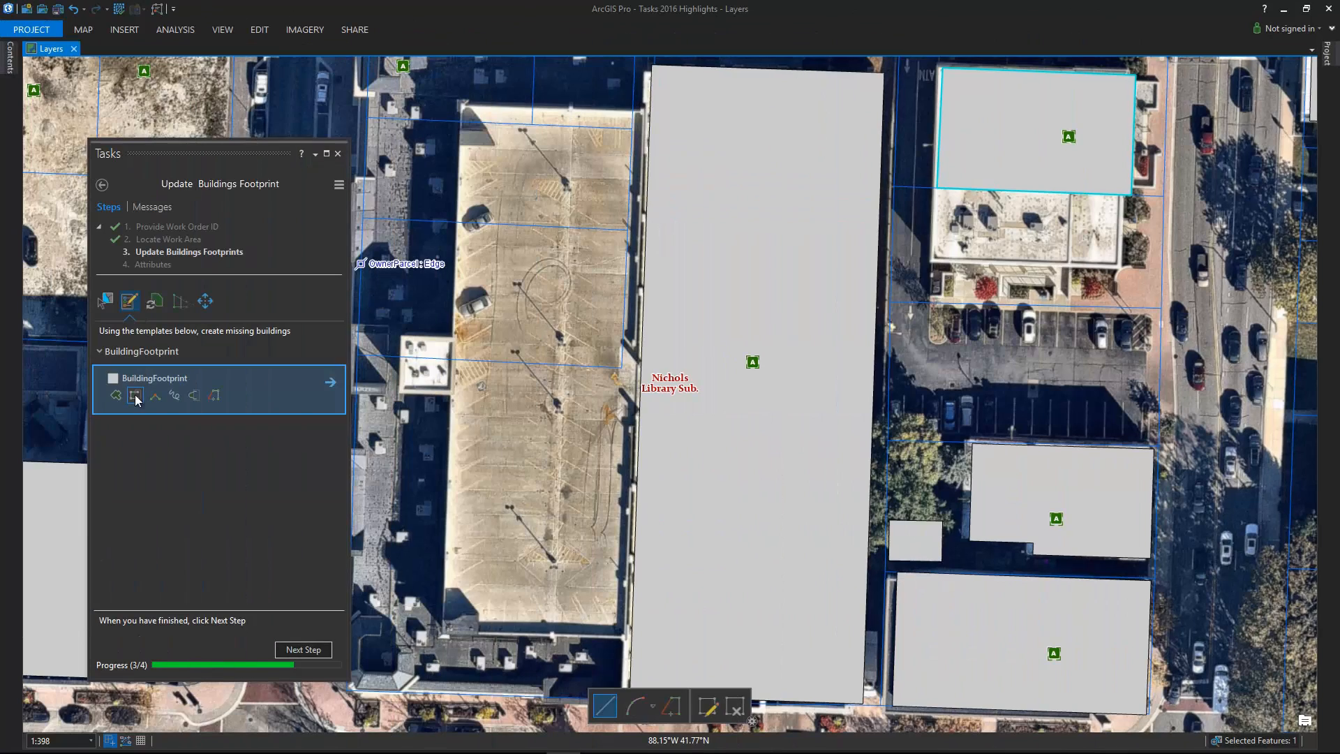
{"action": "left_click", "coordinate": [653, 112]}
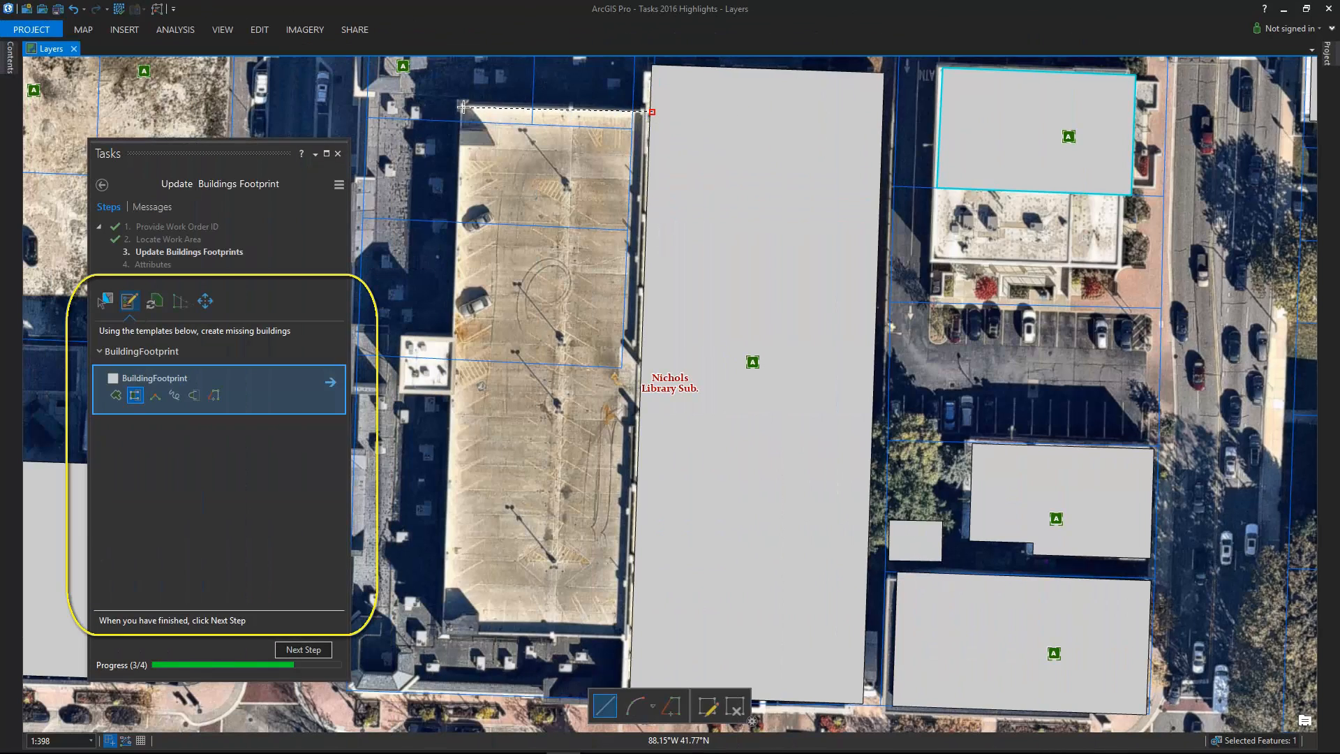
{"action": "left_click", "coordinate": [435, 631]}
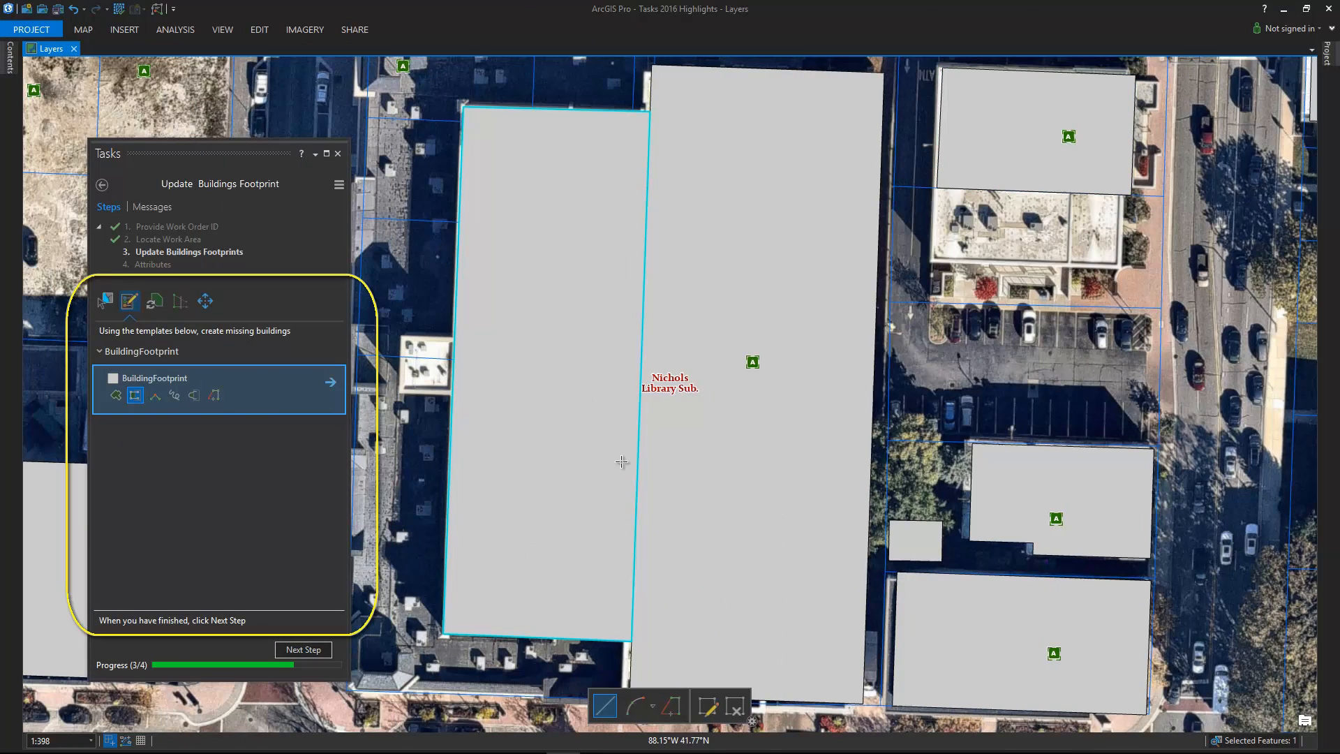
Step: Replace the top-right building's geometry with a newly drawn outline
{"action": "left_click", "coordinate": [154, 301]}
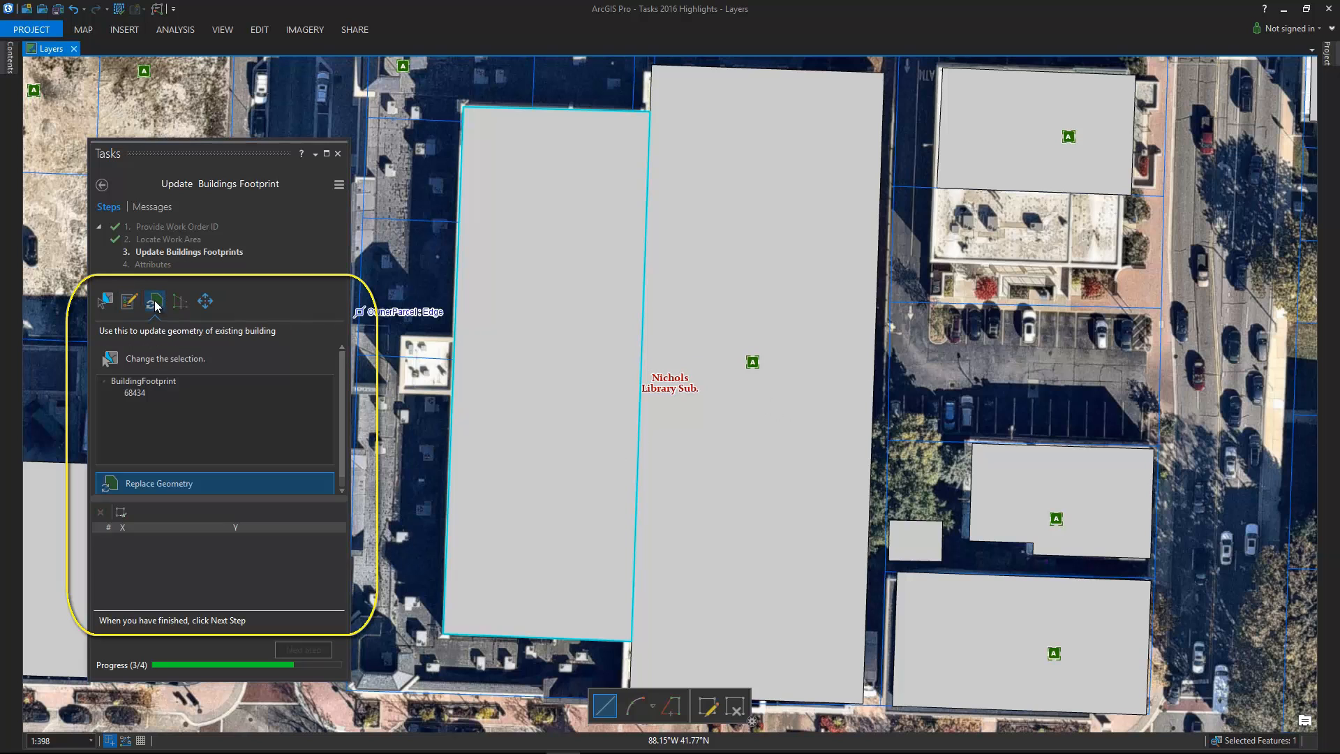
{"action": "left_click", "coordinate": [1005, 161]}
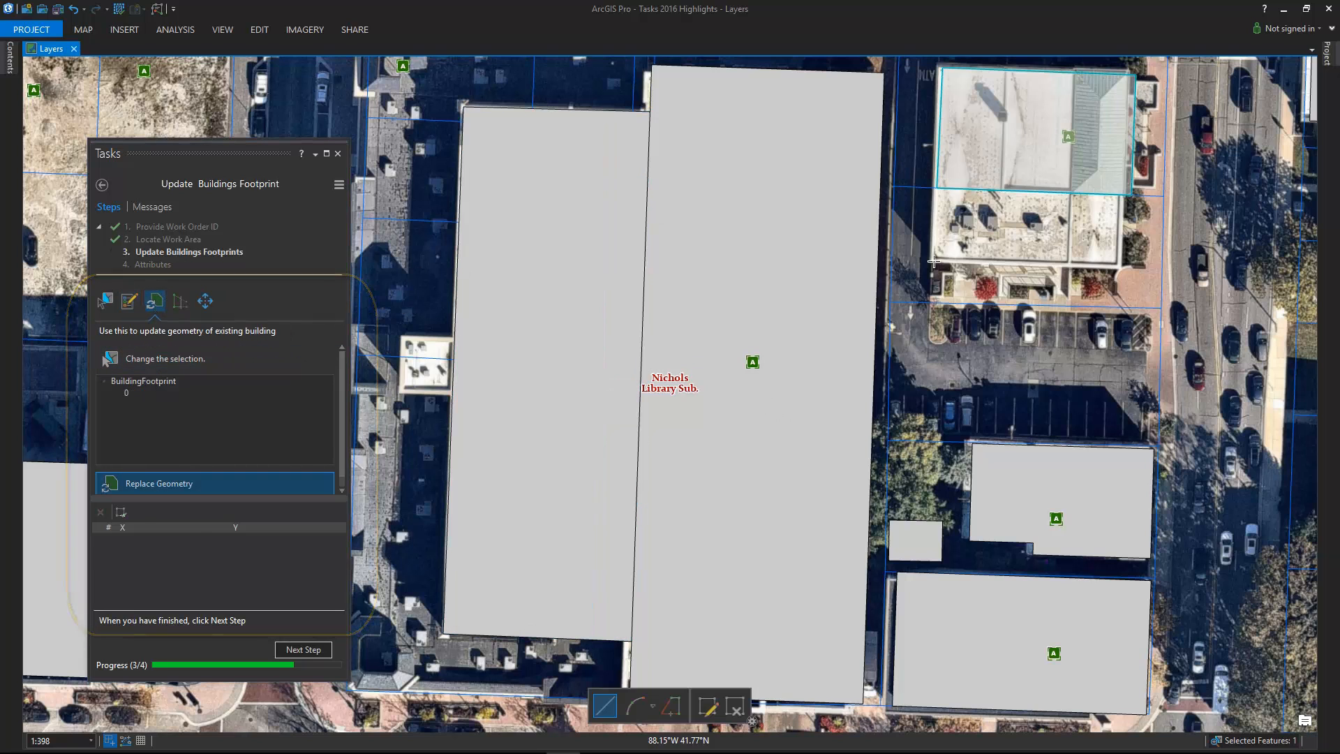
{"action": "left_click", "coordinate": [933, 261]}
{"action": "left_click", "coordinate": [1121, 267]}
{"action": "left_click", "coordinate": [1126, 70]}
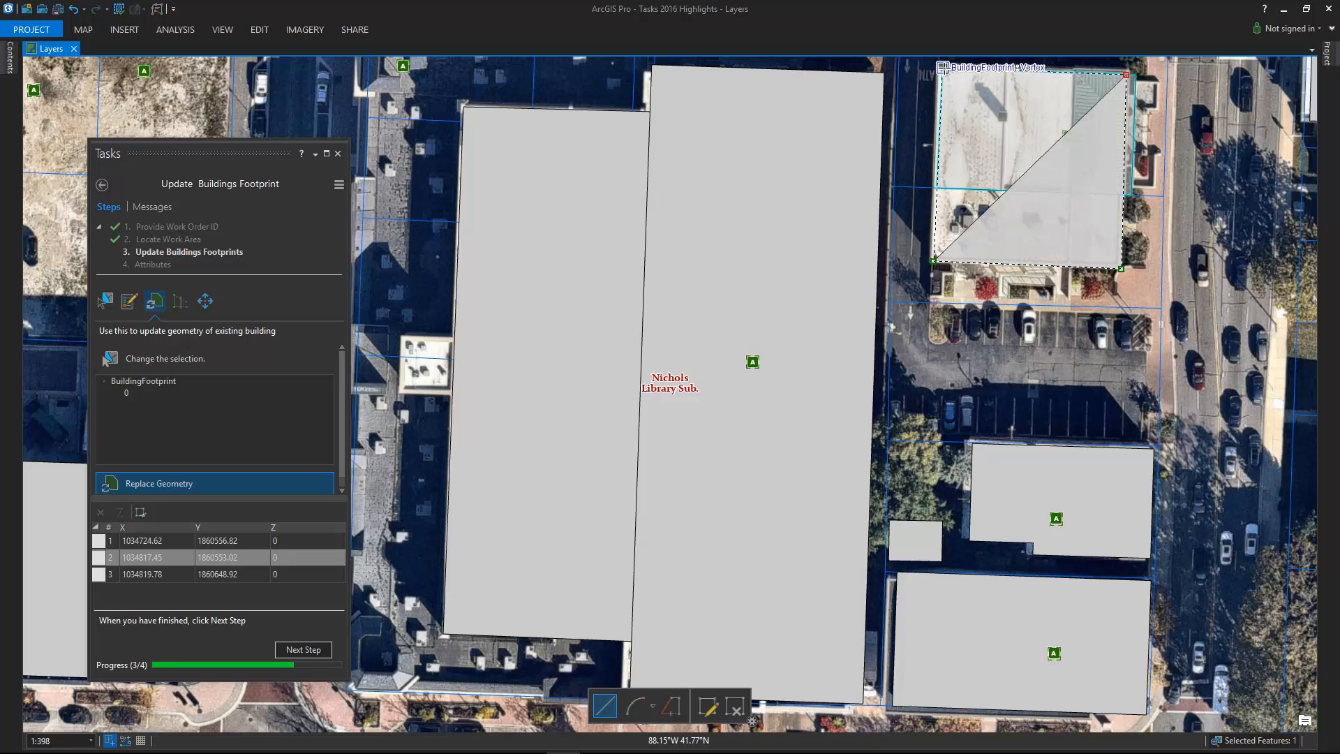
{"action": "double_click", "coordinate": [941, 68]}
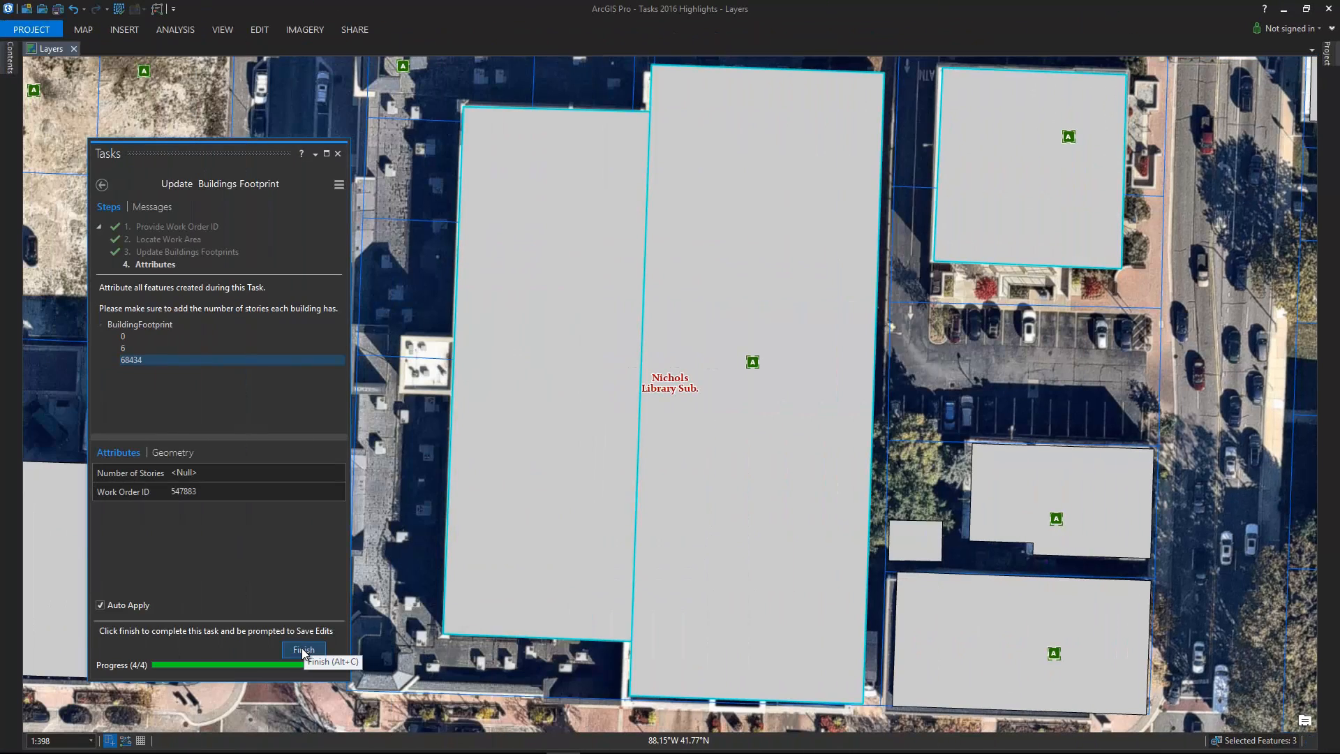
Step: Set the garage's Number of Stories to 1 and finish the task
{"action": "left_click", "coordinate": [304, 651]}
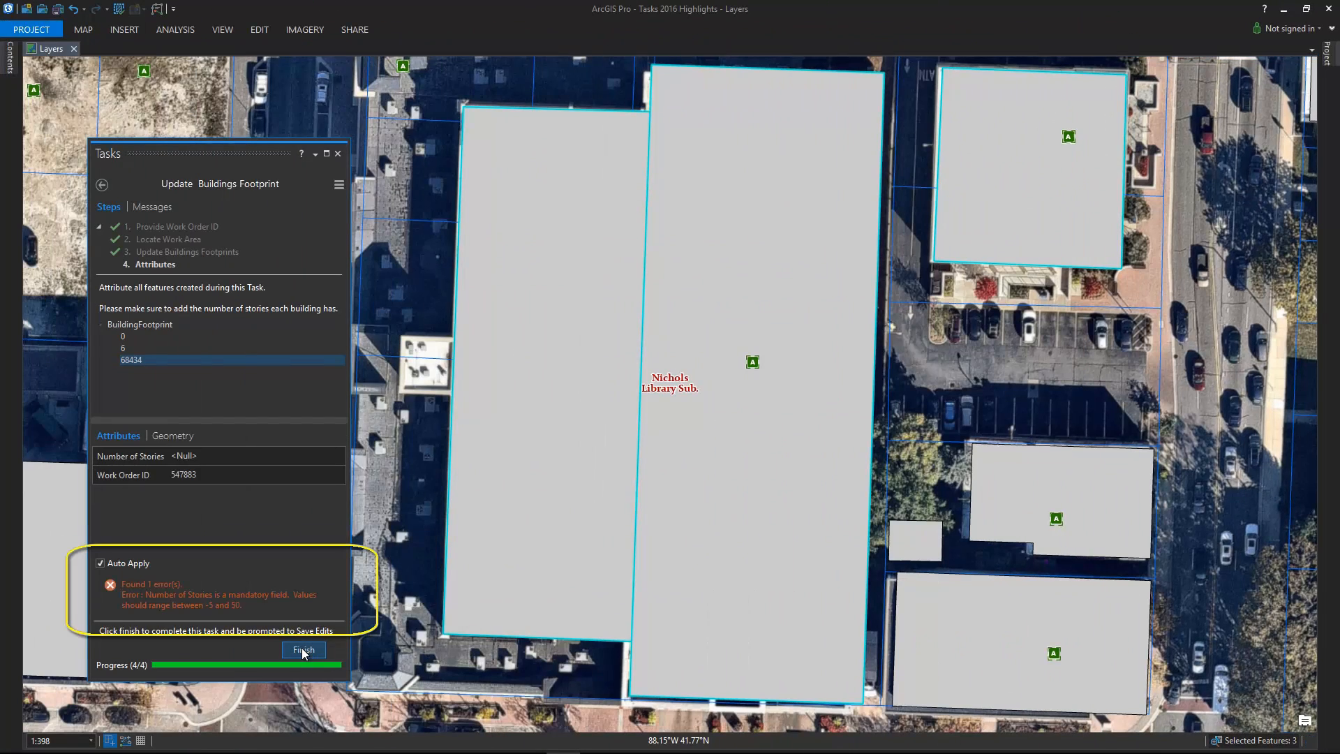
{"action": "left_click", "coordinate": [145, 361]}
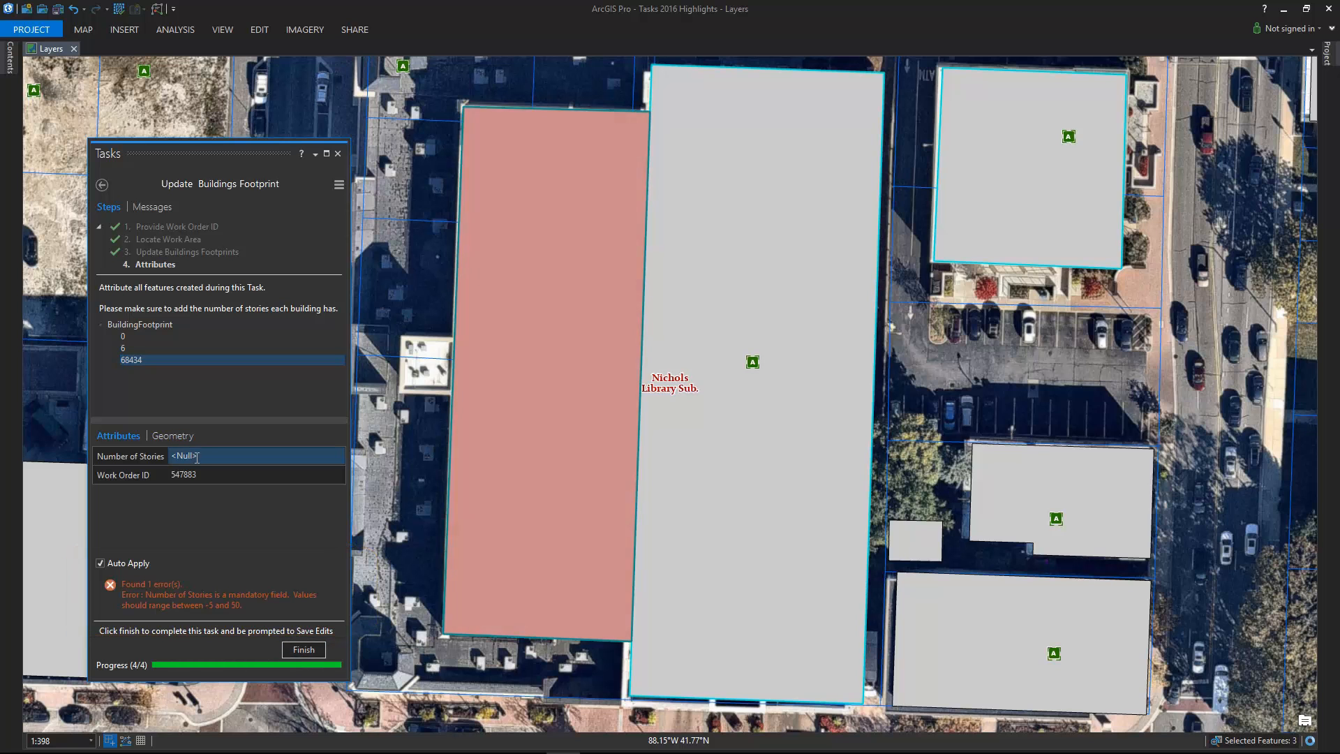
{"action": "left_click", "coordinate": [204, 456]}
{"action": "type", "text": "1"}
{"action": "left_click", "coordinate": [303, 650]}
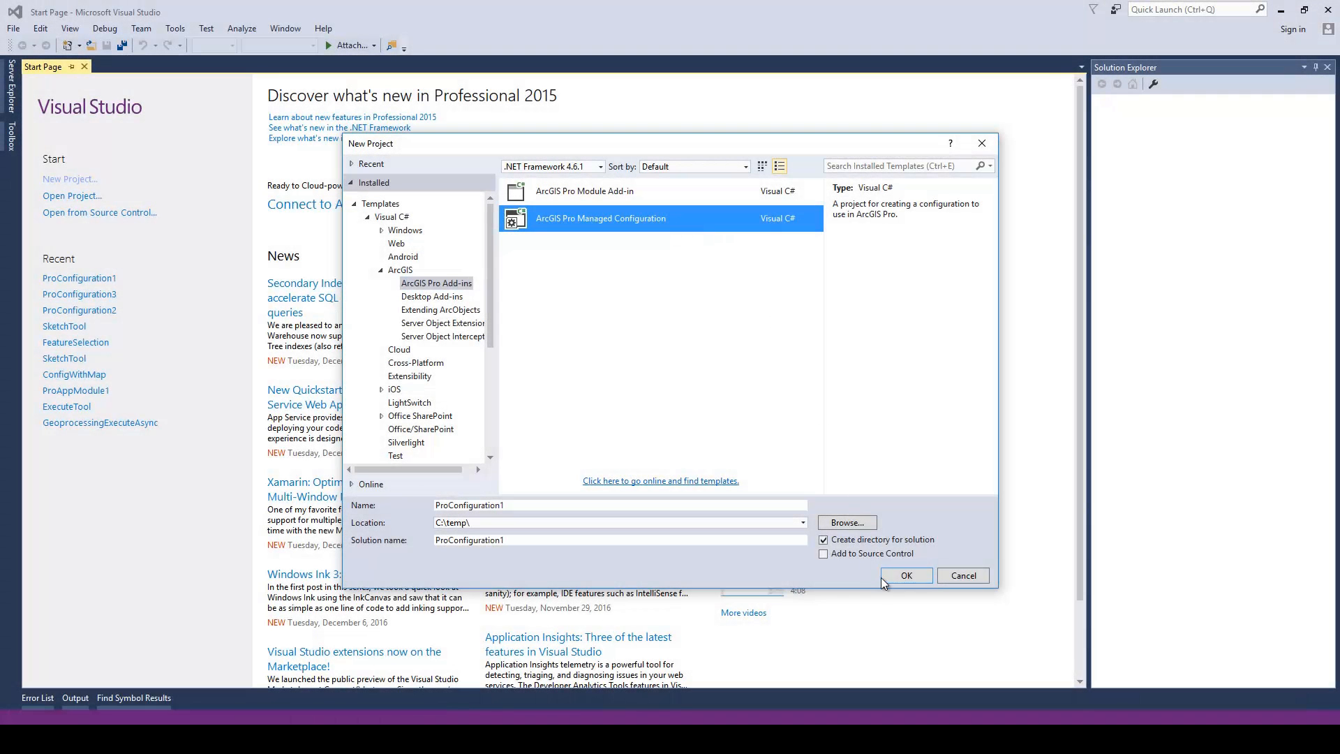
Step: Create the ArcGIS Pro Managed Configuration project and start debugging to launch ArcGIS Pro
{"action": "left_click", "coordinate": [887, 579]}
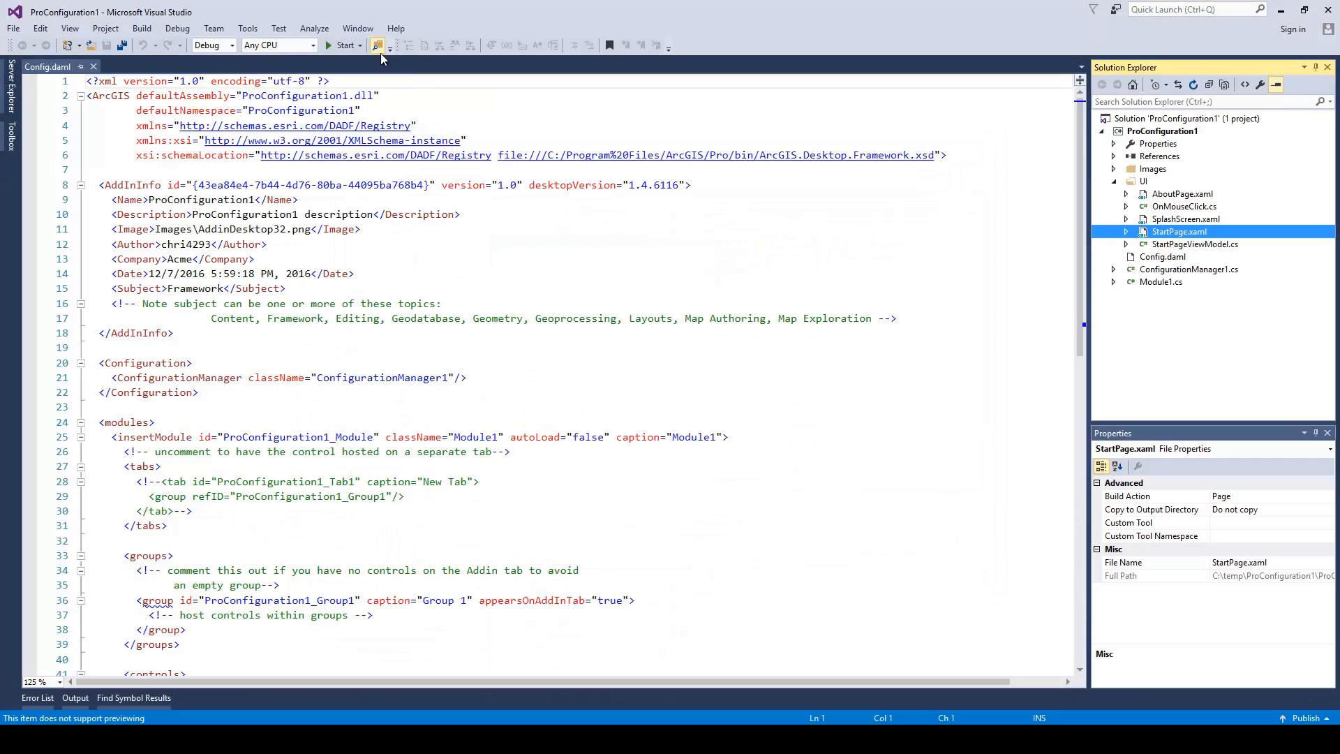
{"action": "left_click", "coordinate": [337, 45]}
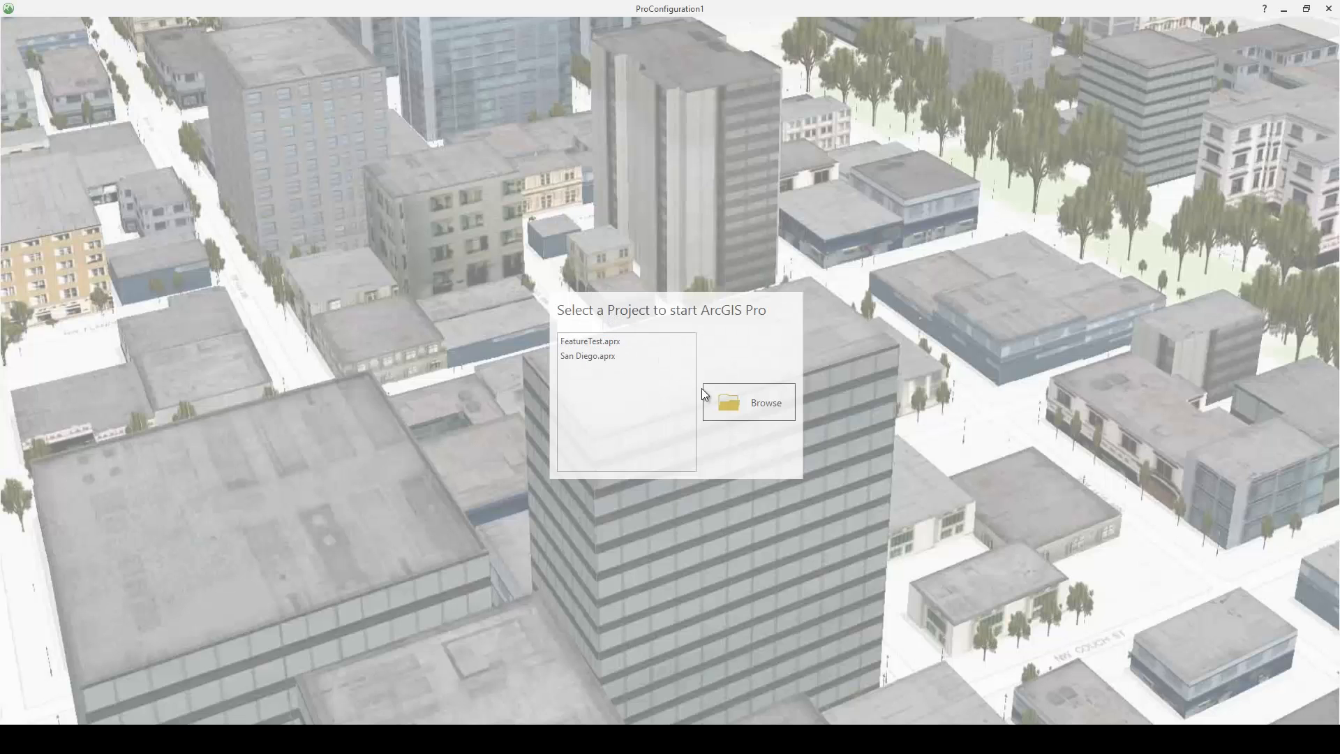
Step: Open FeatureTest.aprx and run Select Powerline Supports to pick structures over 50 meters from the route
{"action": "double_click", "coordinate": [617, 342]}
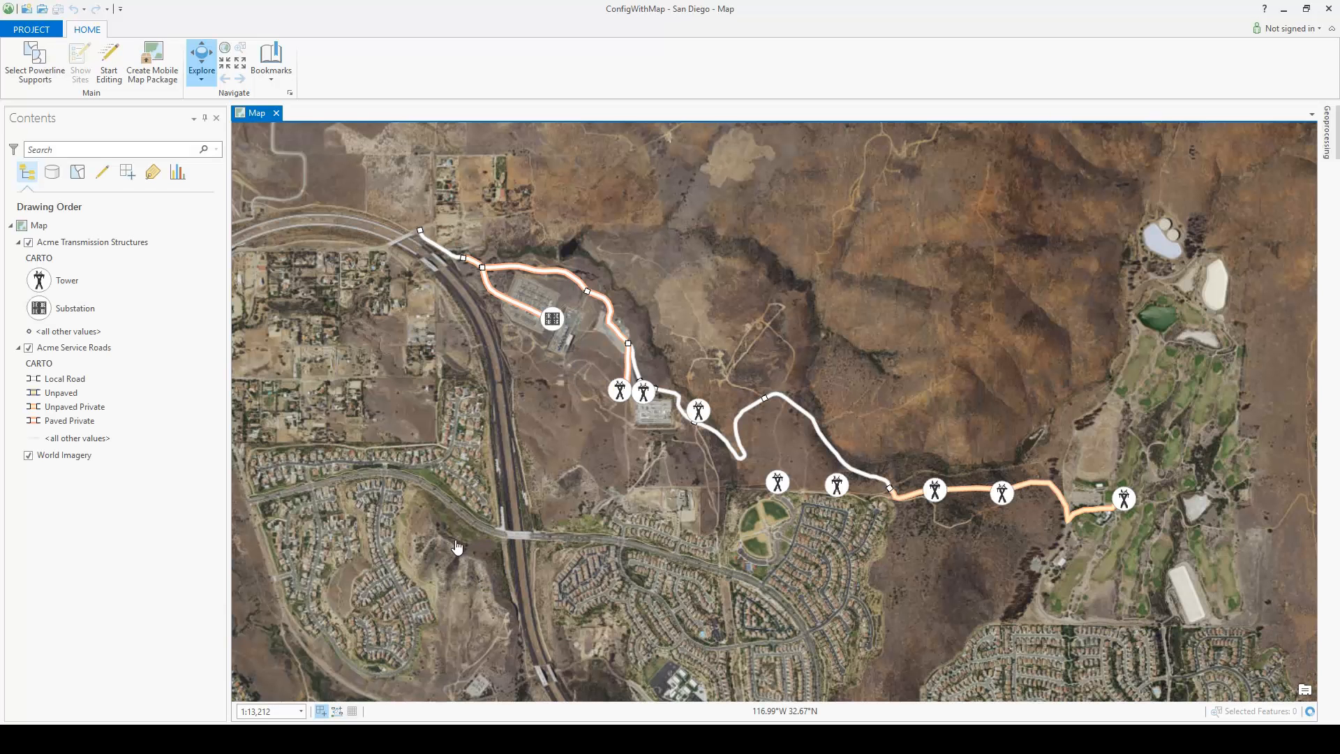
{"action": "left_click", "coordinate": [60, 79]}
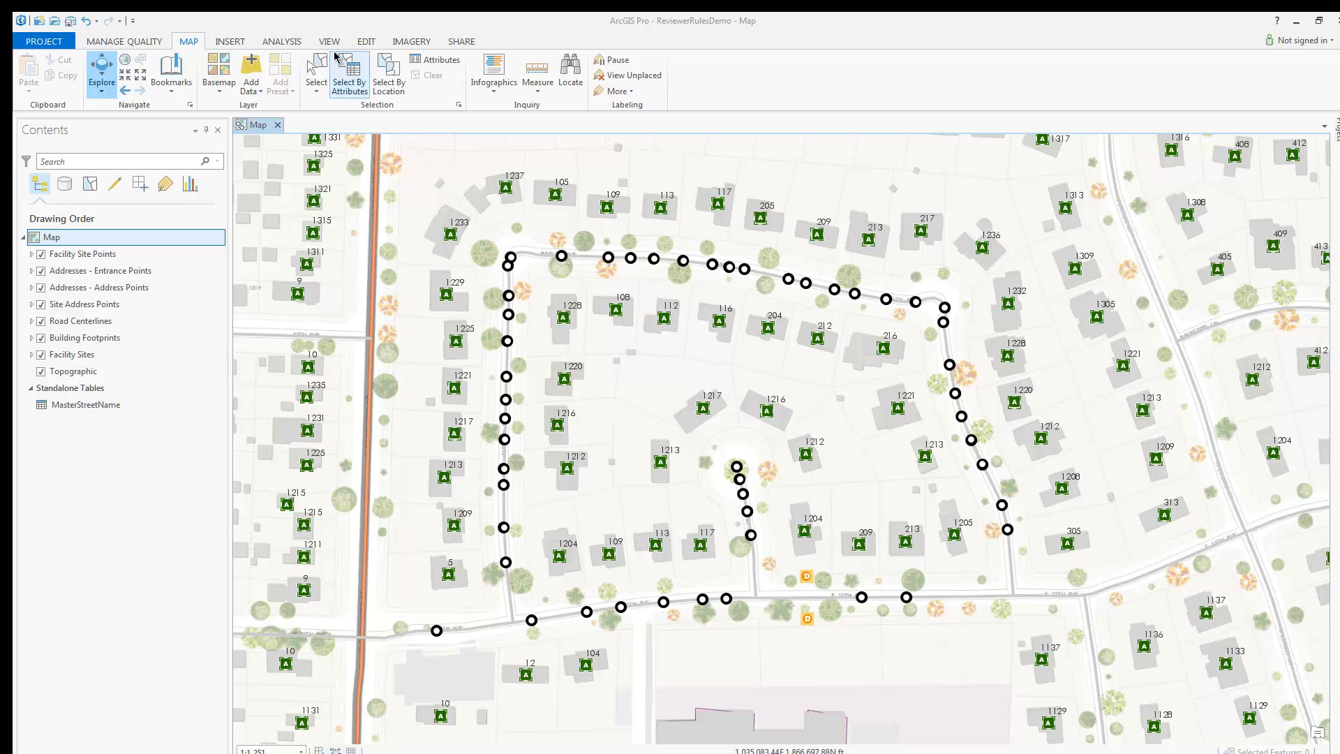
Step: Review the Query Attributes, Cutbacks angle and road centerline snapping rules in the reviewer rules table
{"action": "left_click", "coordinate": [329, 42]}
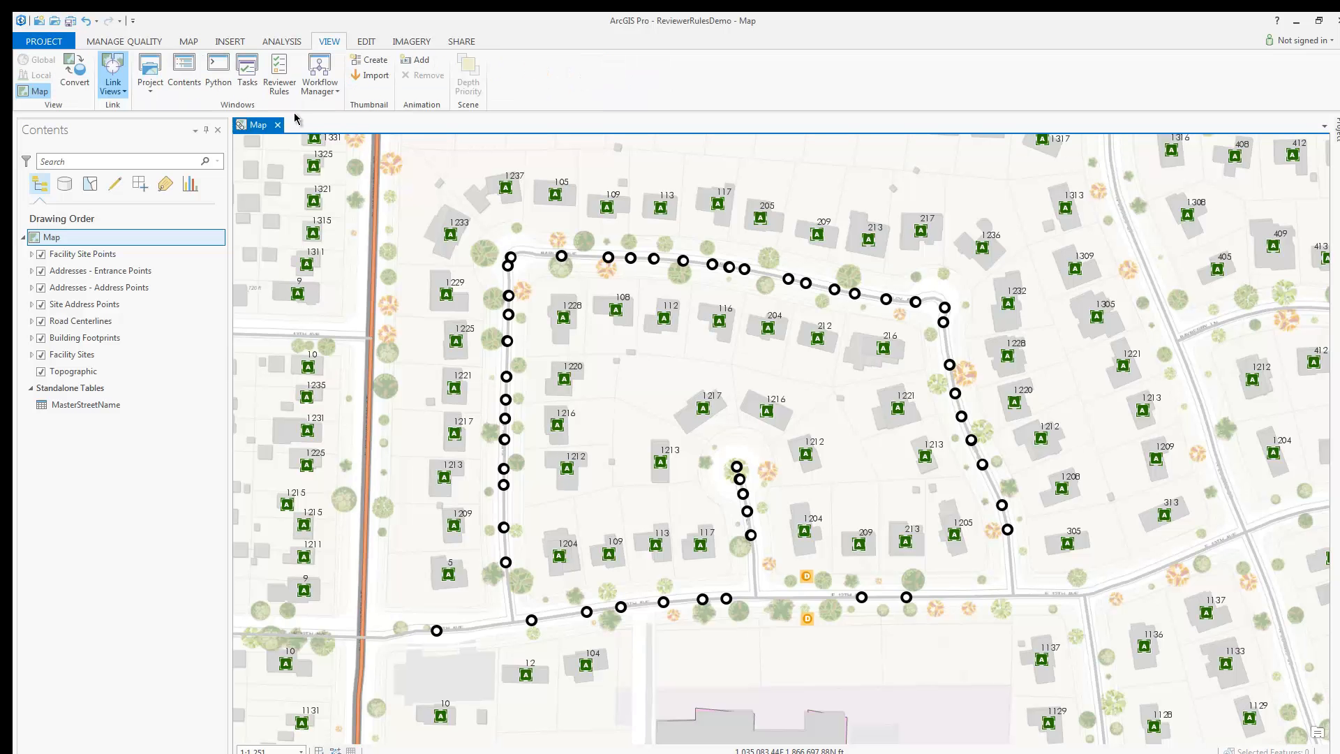
{"action": "left_click", "coordinate": [279, 76]}
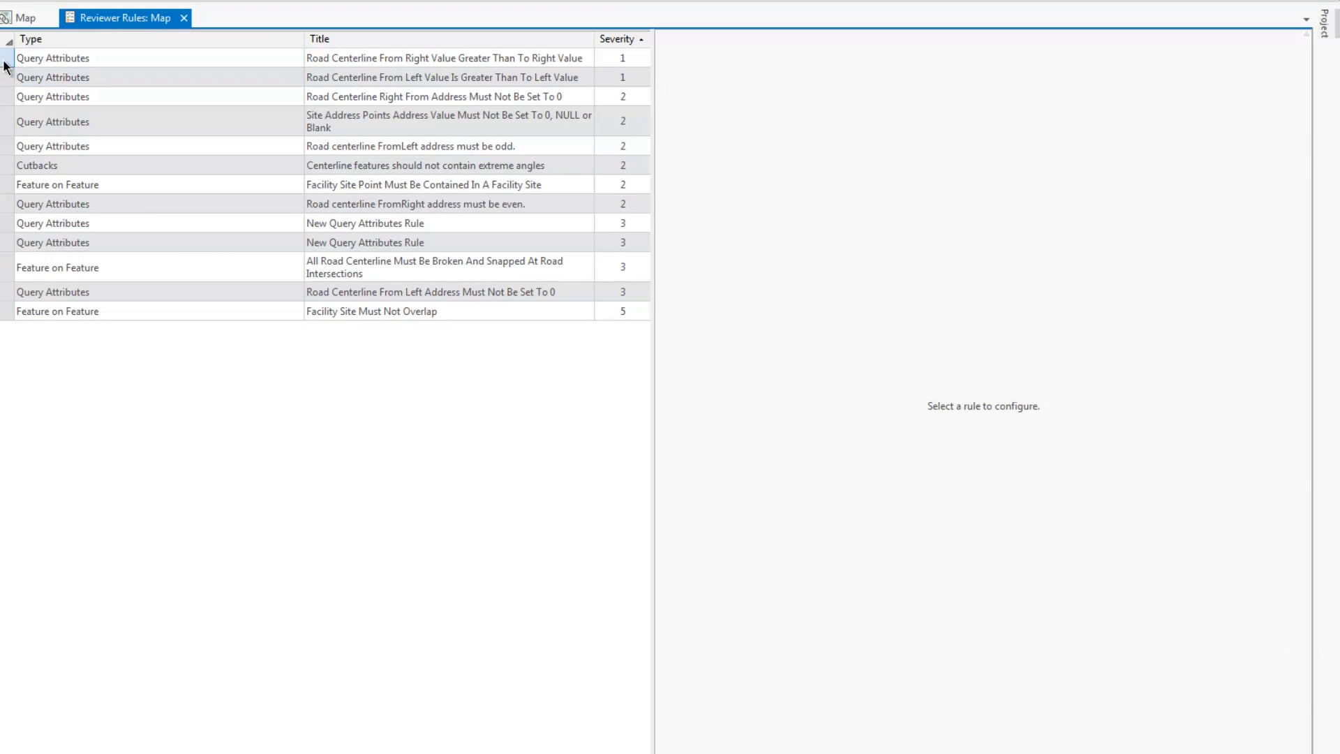
{"action": "left_click", "coordinate": [5, 63]}
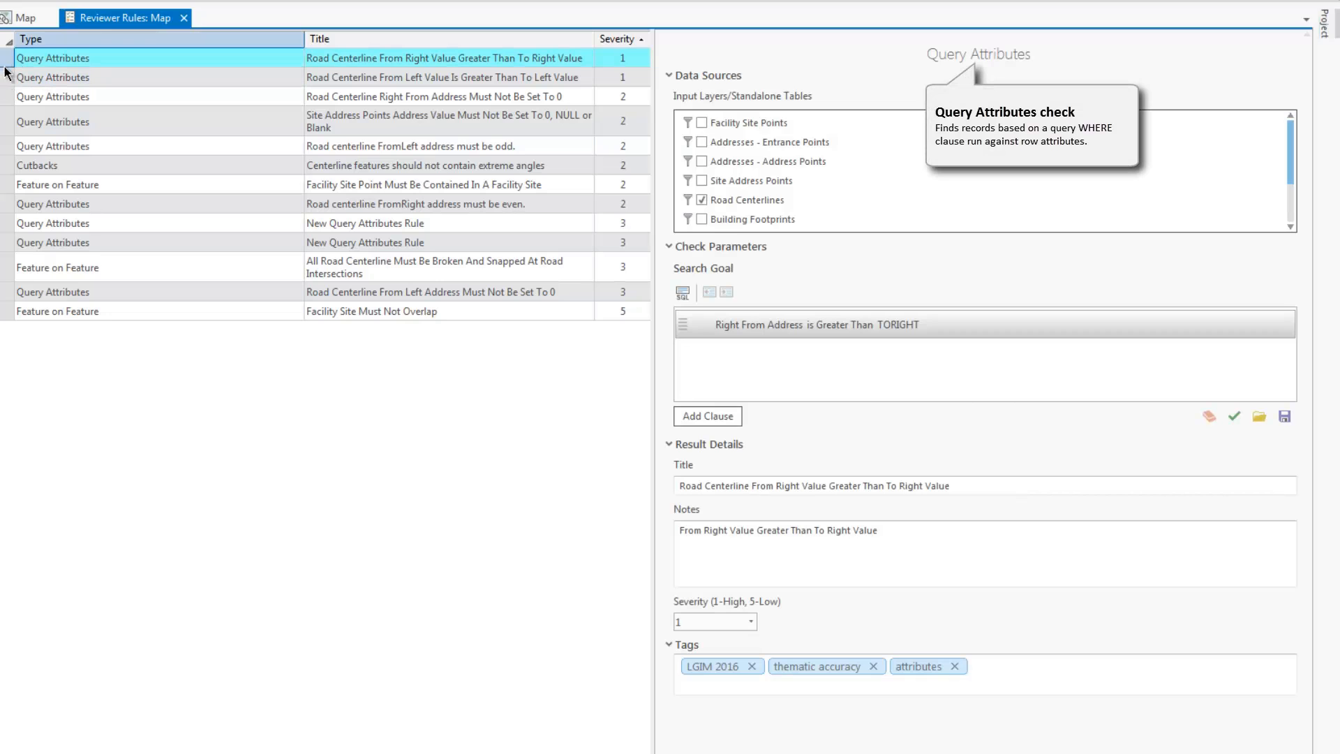
{"action": "left_click", "coordinate": [10, 166]}
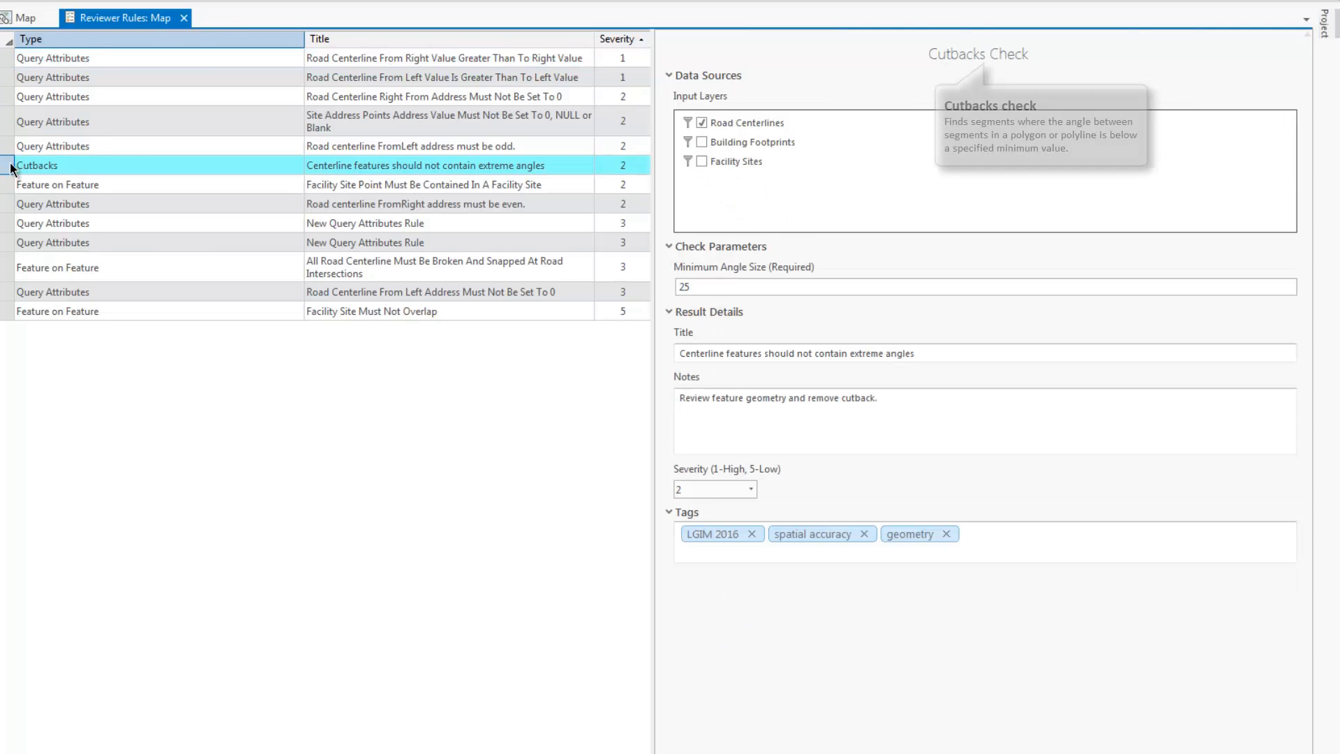
{"action": "left_click", "coordinate": [10, 271]}
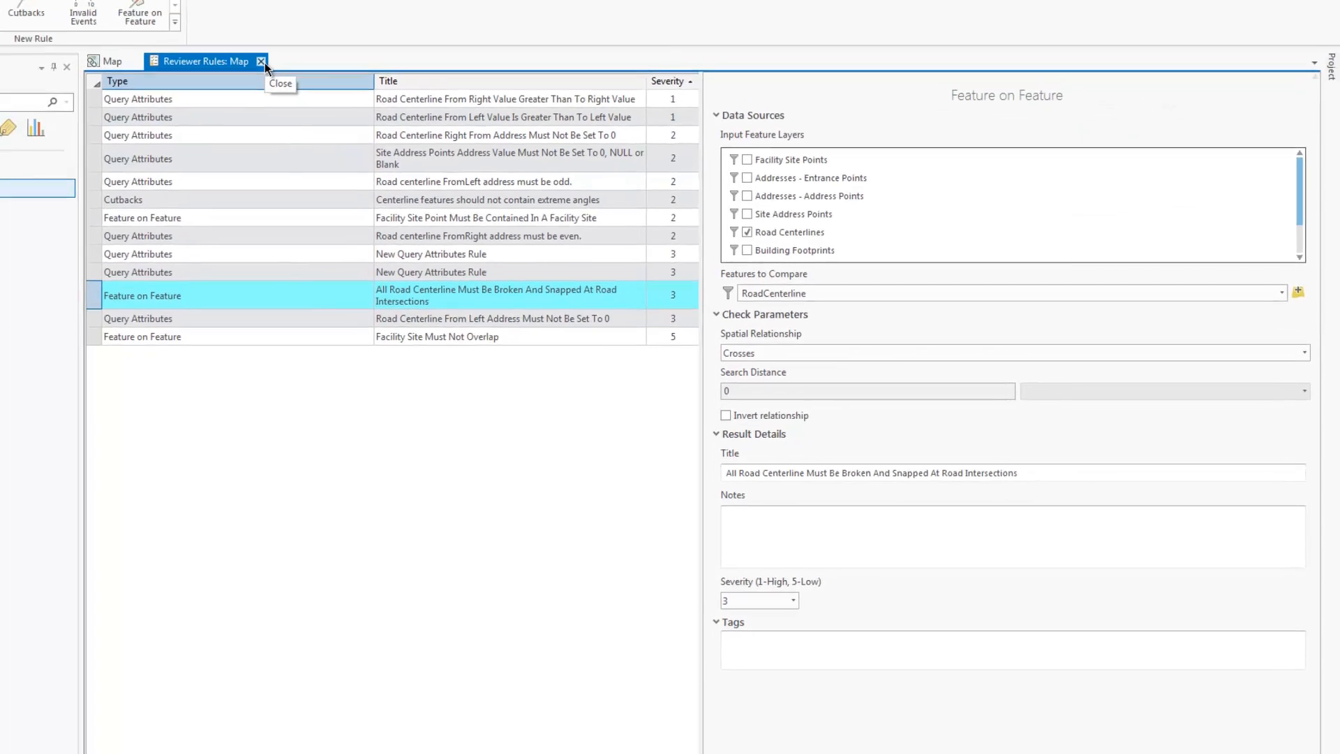
{"action": "left_click", "coordinate": [184, 19]}
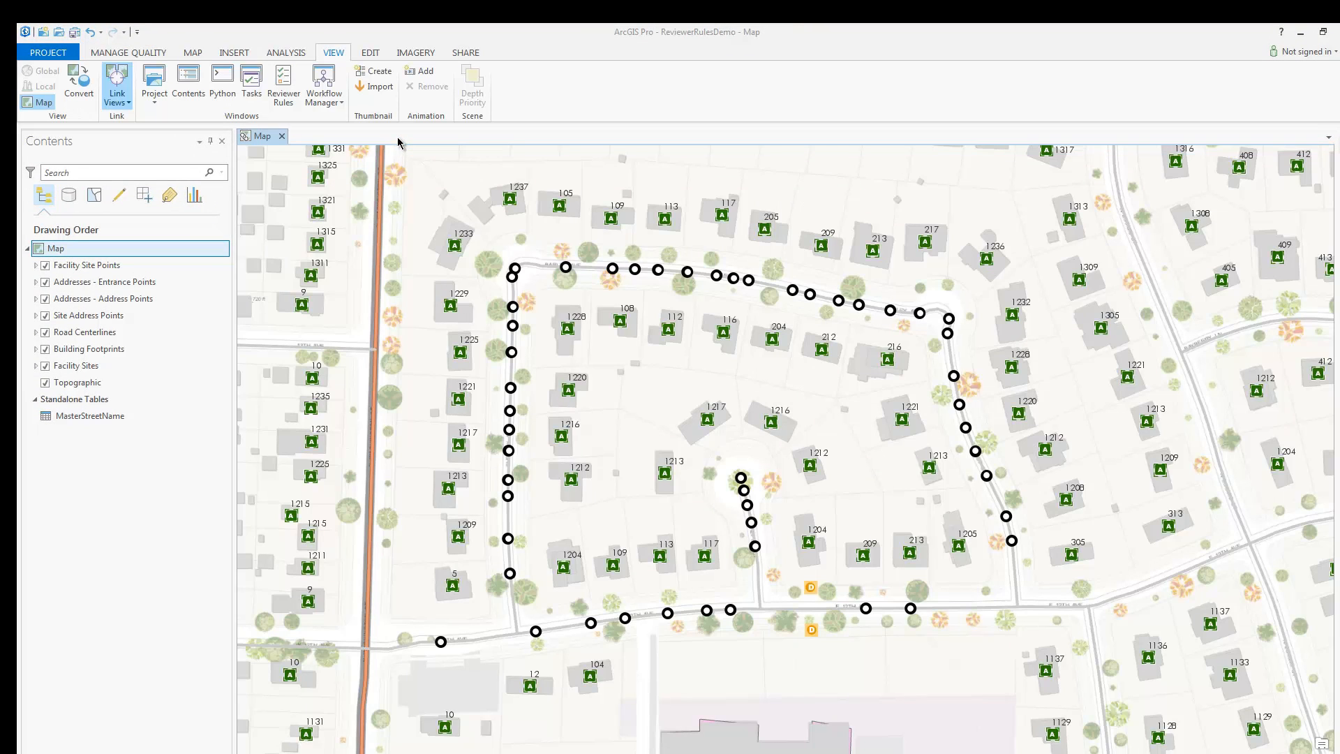
Step: Run the reviewer rules from Manage Quality and expand the first error's details
{"action": "left_click", "coordinate": [190, 53]}
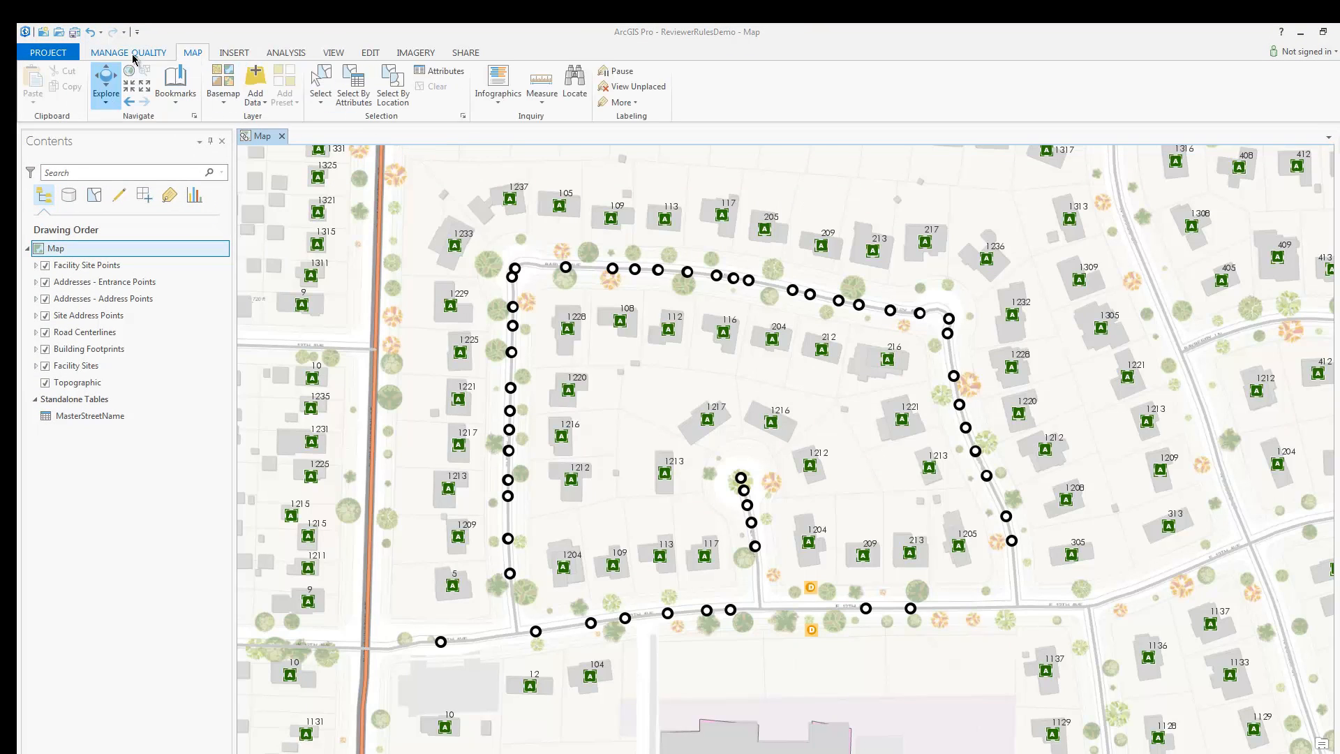
{"action": "left_click", "coordinate": [134, 56]}
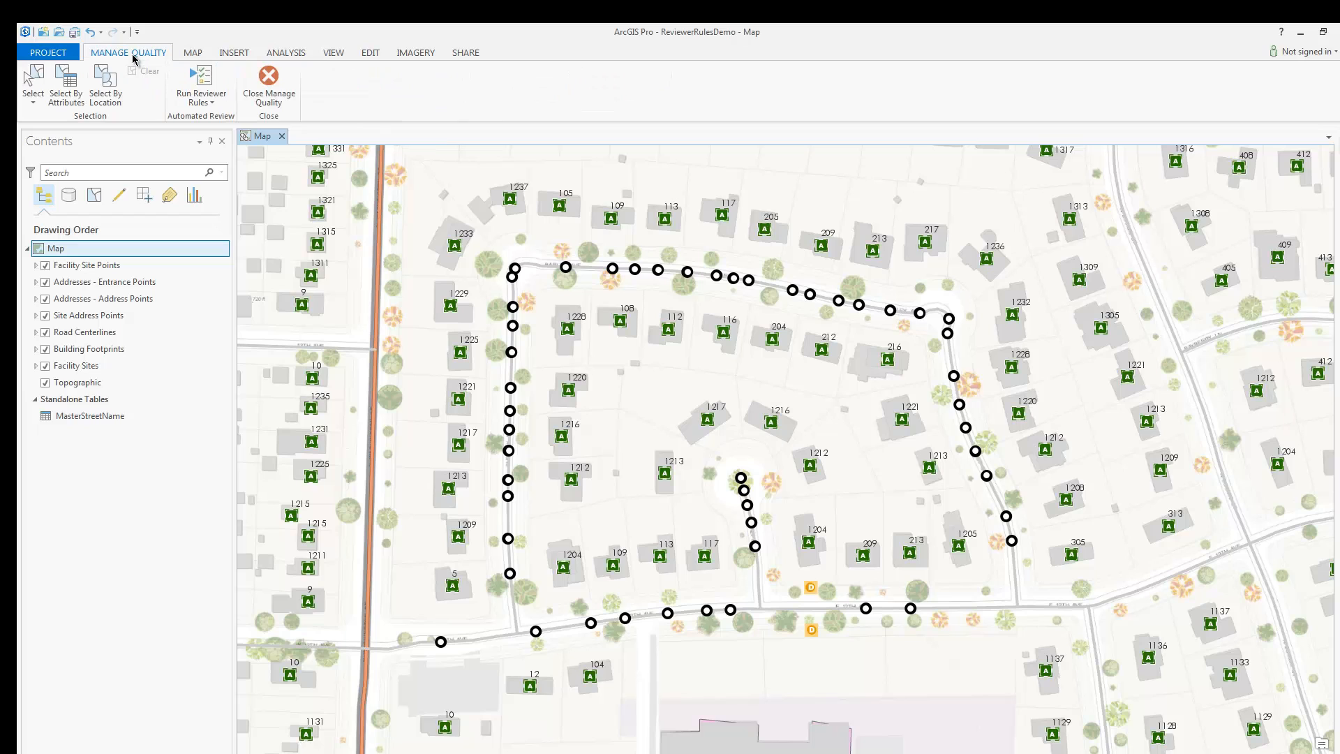
{"action": "left_click", "coordinate": [209, 79]}
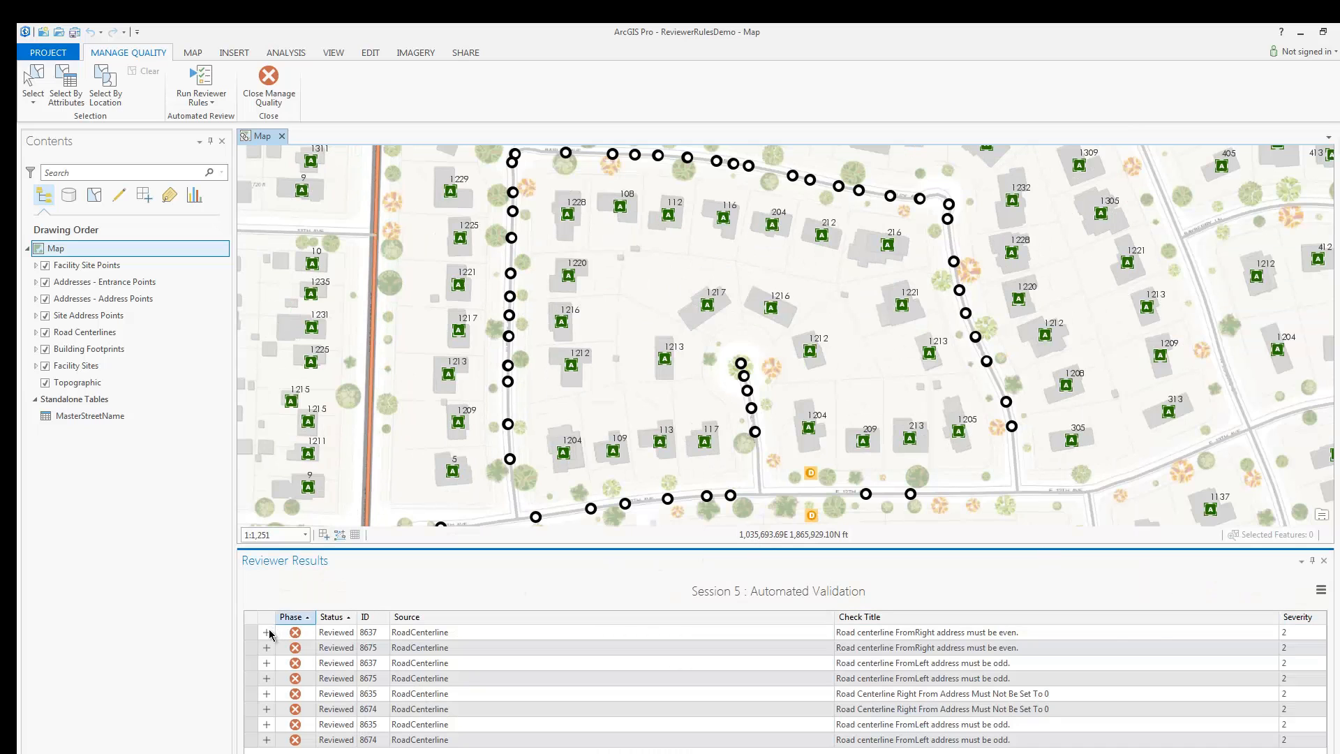
{"action": "left_click", "coordinate": [268, 632]}
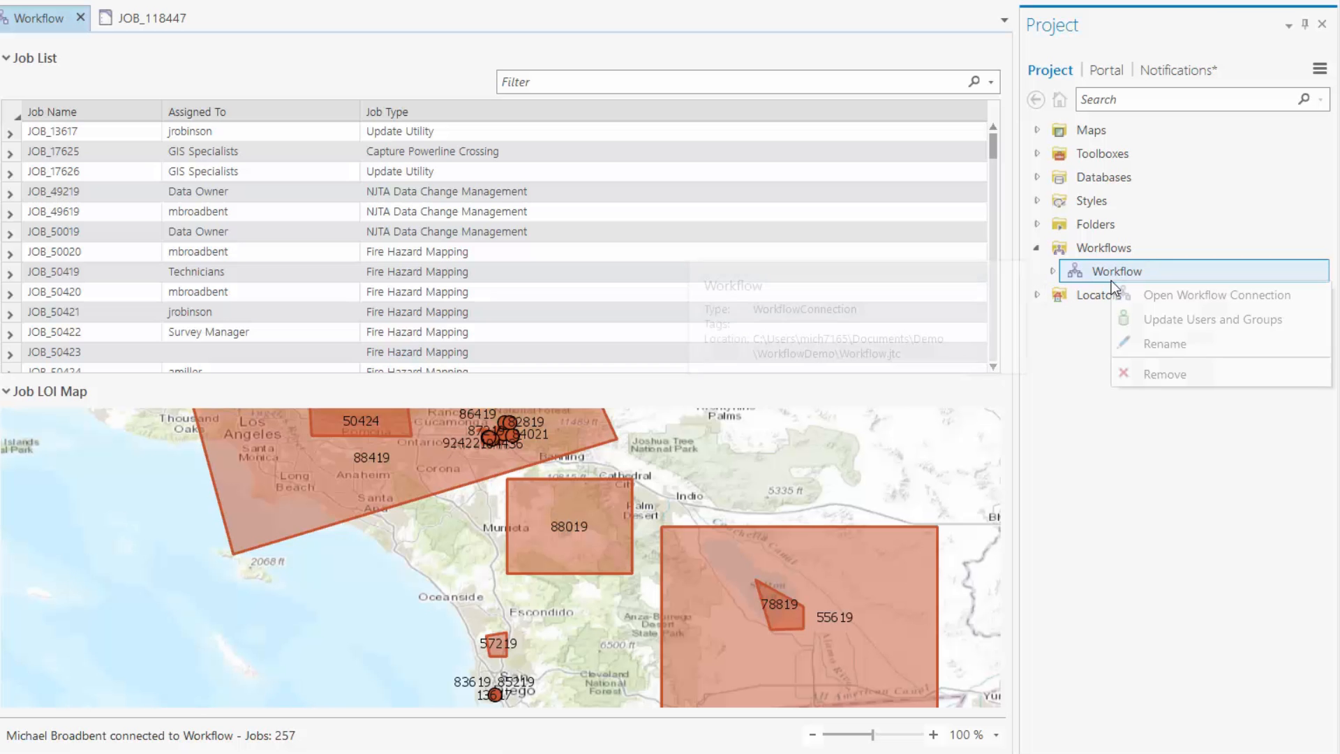
Step: Add the user to the Managers group and apply the change
{"action": "left_click", "coordinate": [1144, 318]}
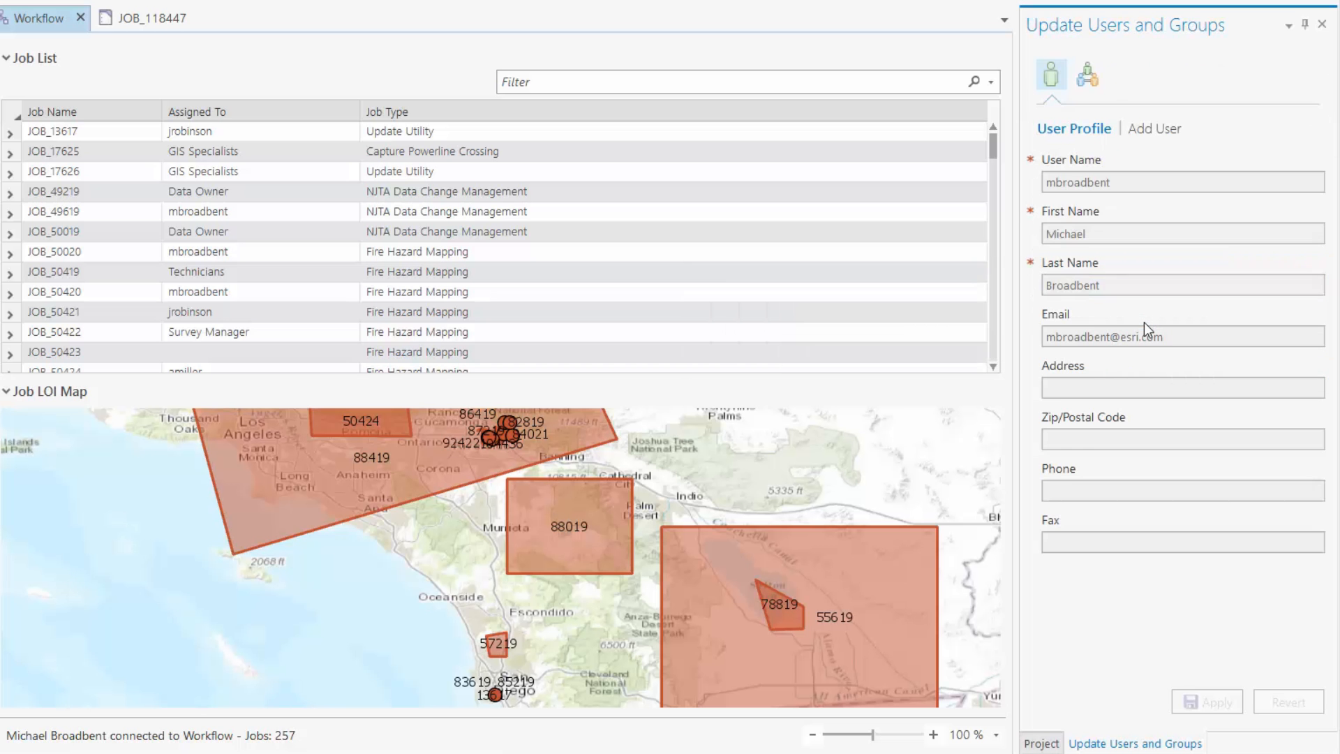
{"action": "left_click", "coordinate": [1087, 74]}
{"action": "left_click", "coordinate": [1053, 439]}
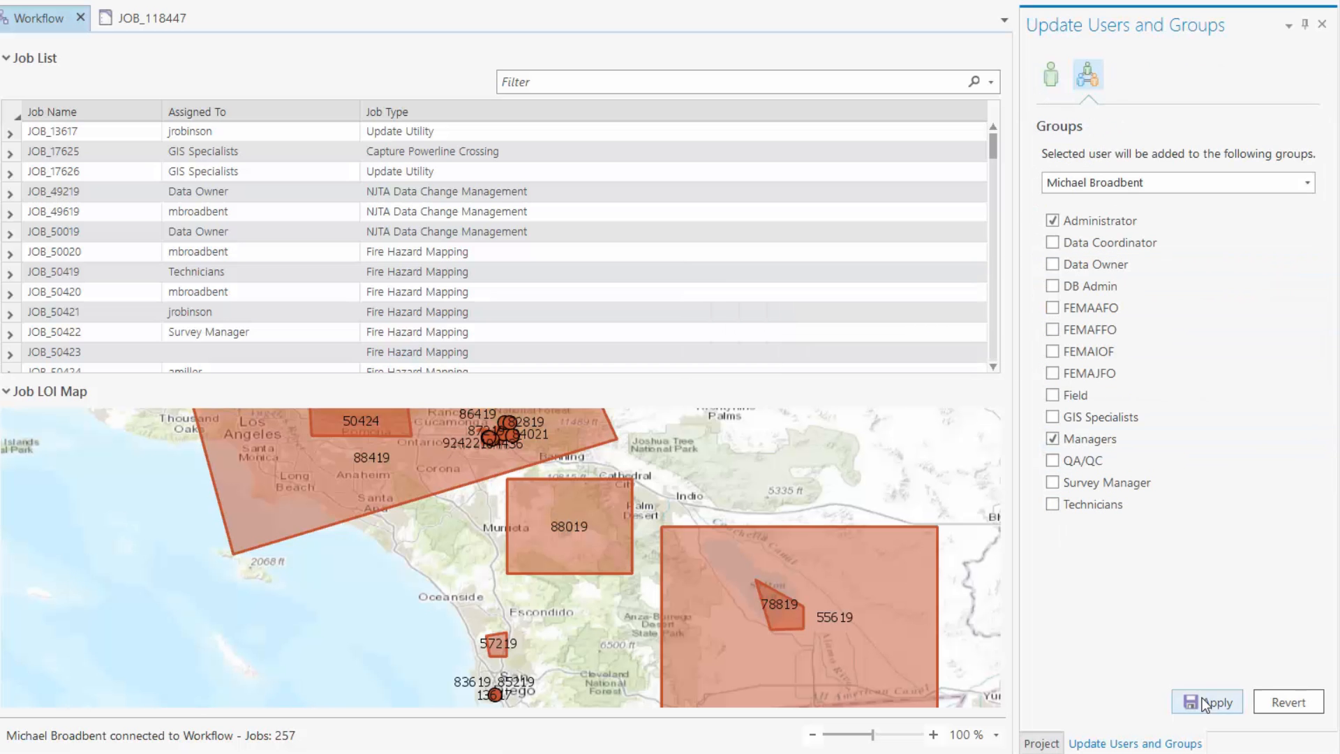
{"action": "left_click", "coordinate": [1206, 703]}
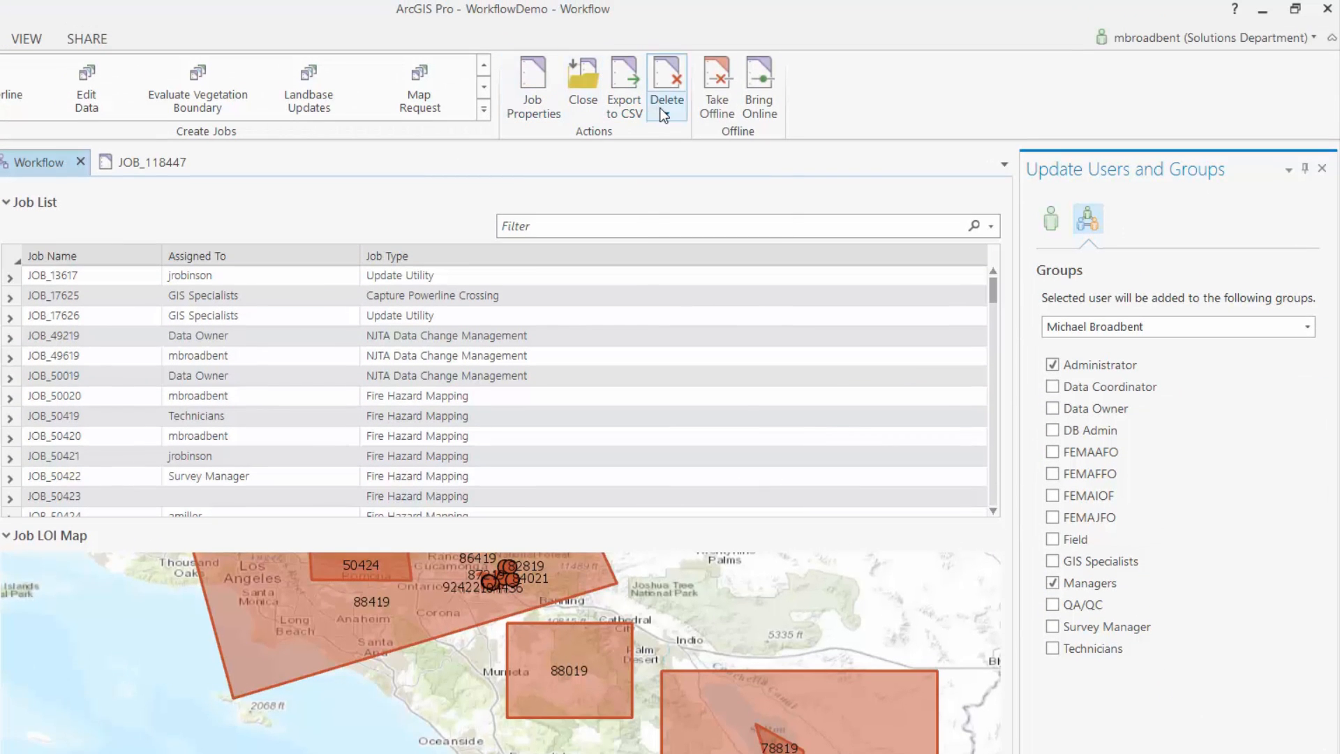
Step: Filter the job list by 'landbase' and view the Define Location step's help
{"action": "left_click", "coordinate": [660, 108]}
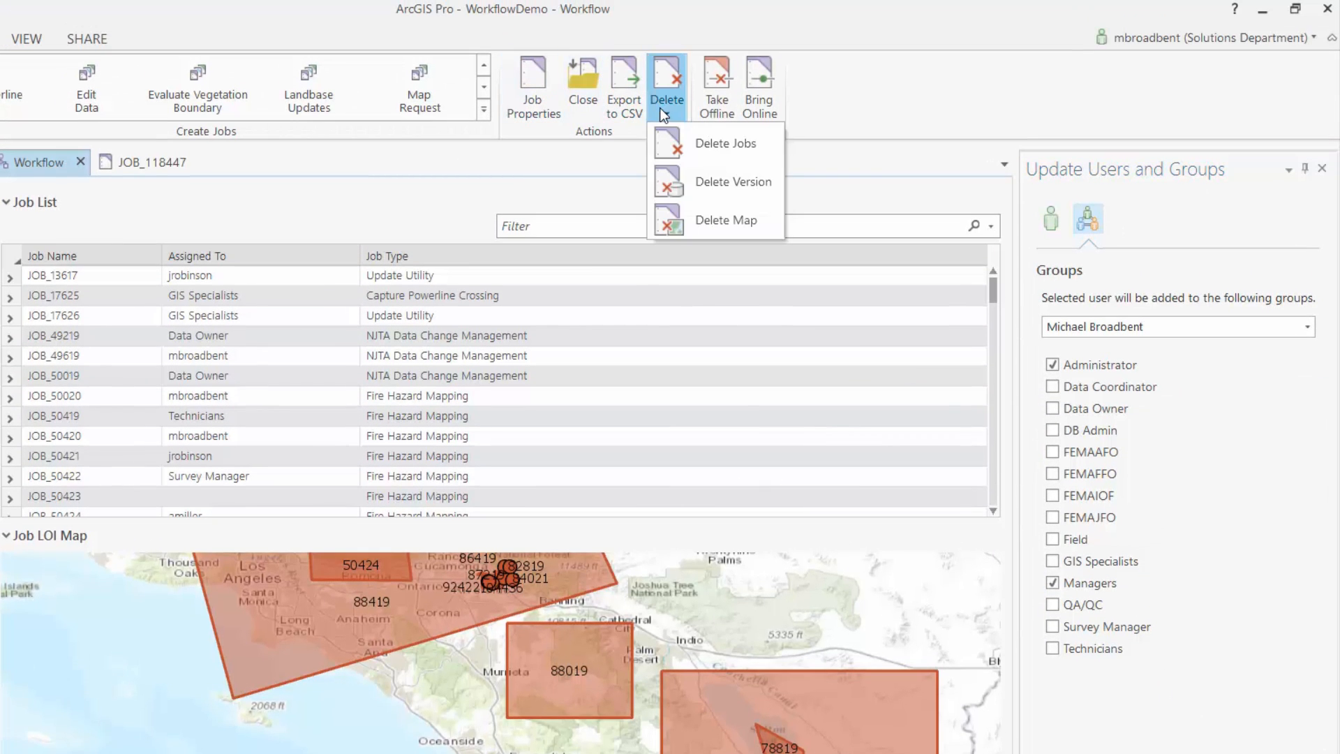
{"action": "left_click", "coordinate": [542, 228]}
{"action": "type", "text": "landbase"}
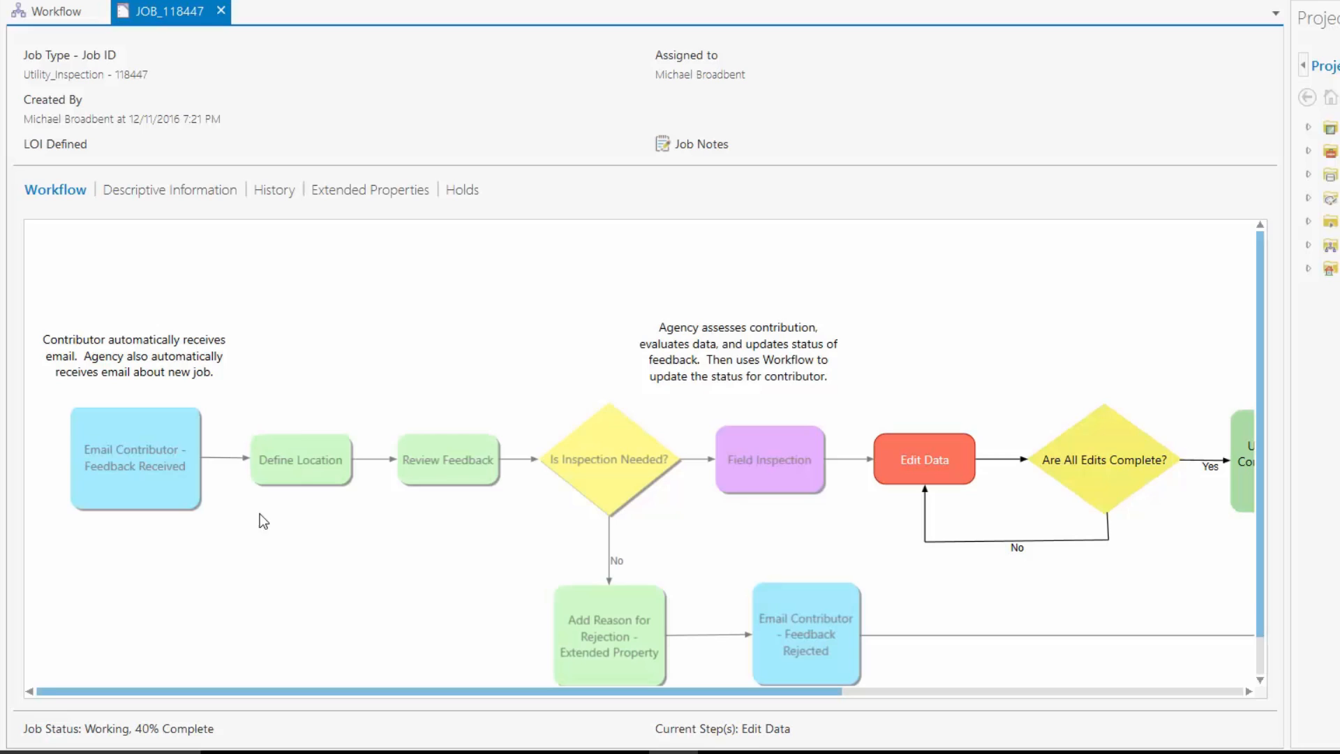
{"action": "right_click", "coordinate": [303, 470]}
{"action": "left_click", "coordinate": [372, 559]}
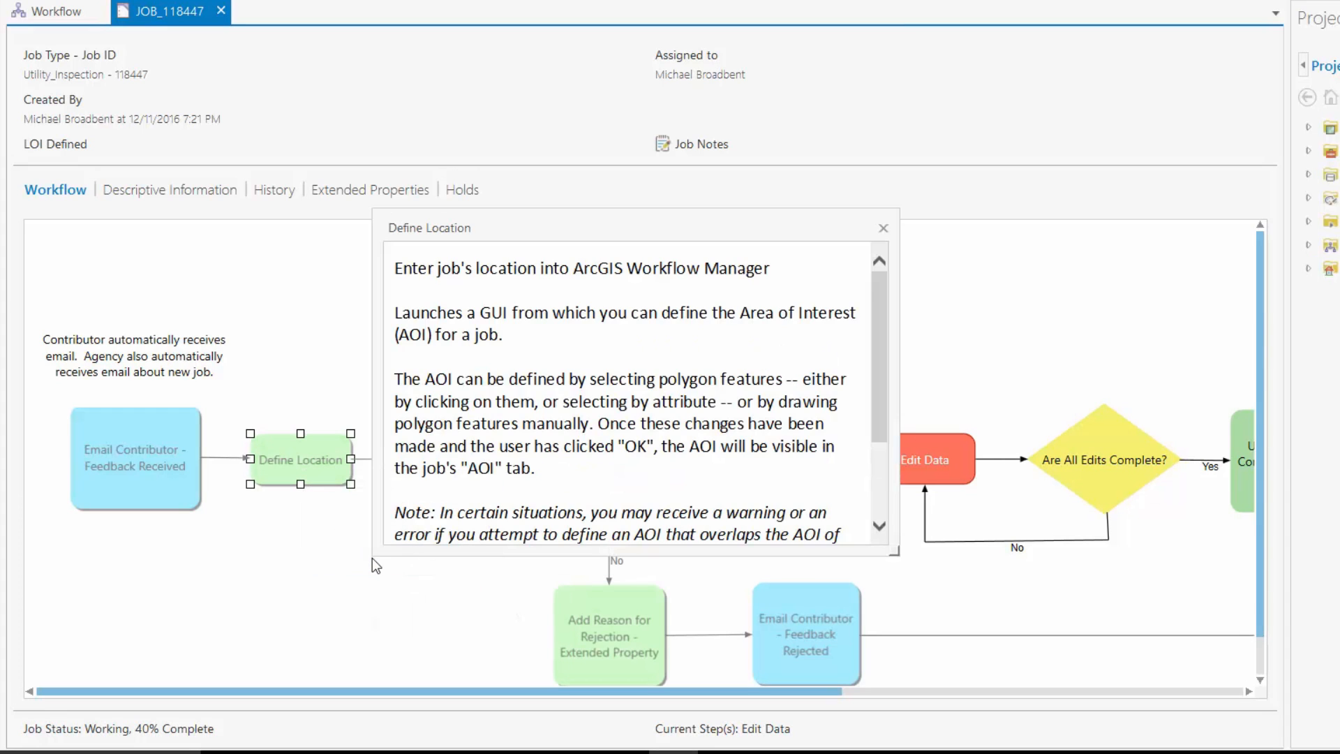
{"action": "left_click", "coordinate": [882, 233]}
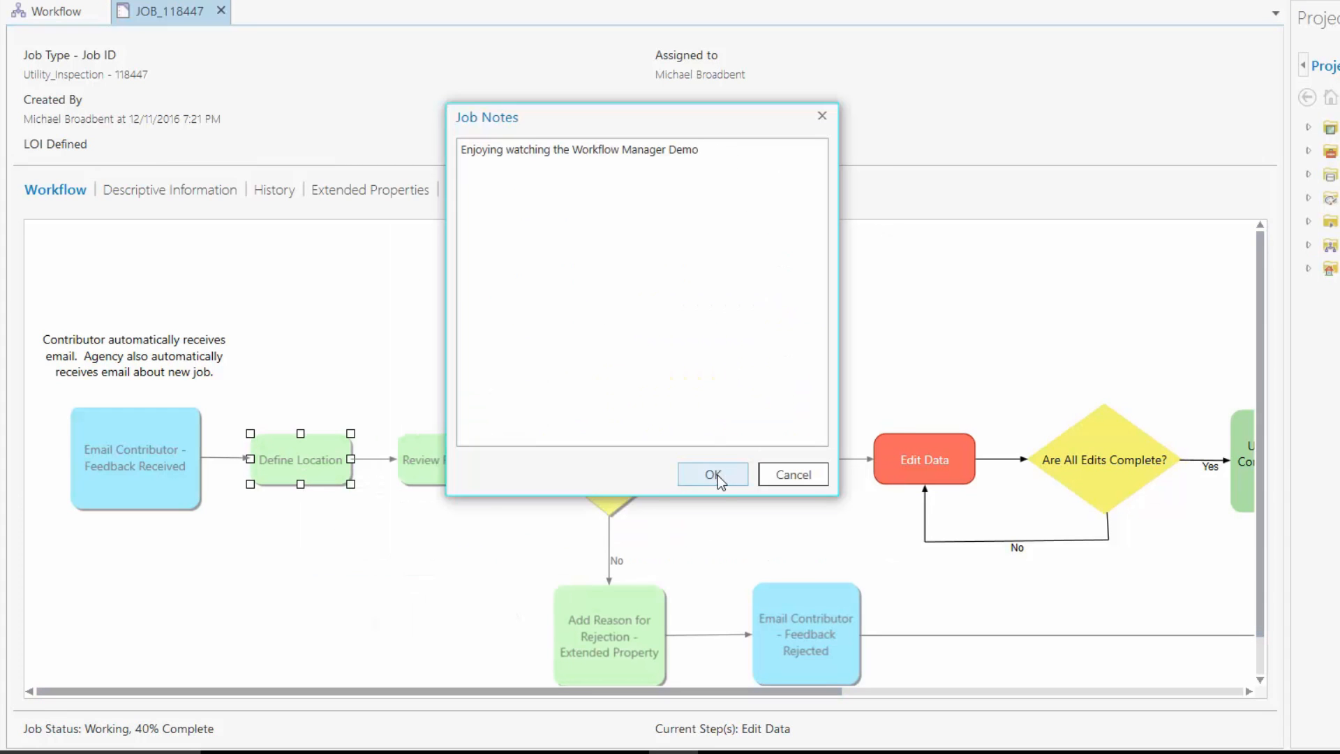
{"action": "left_click", "coordinate": [713, 475]}
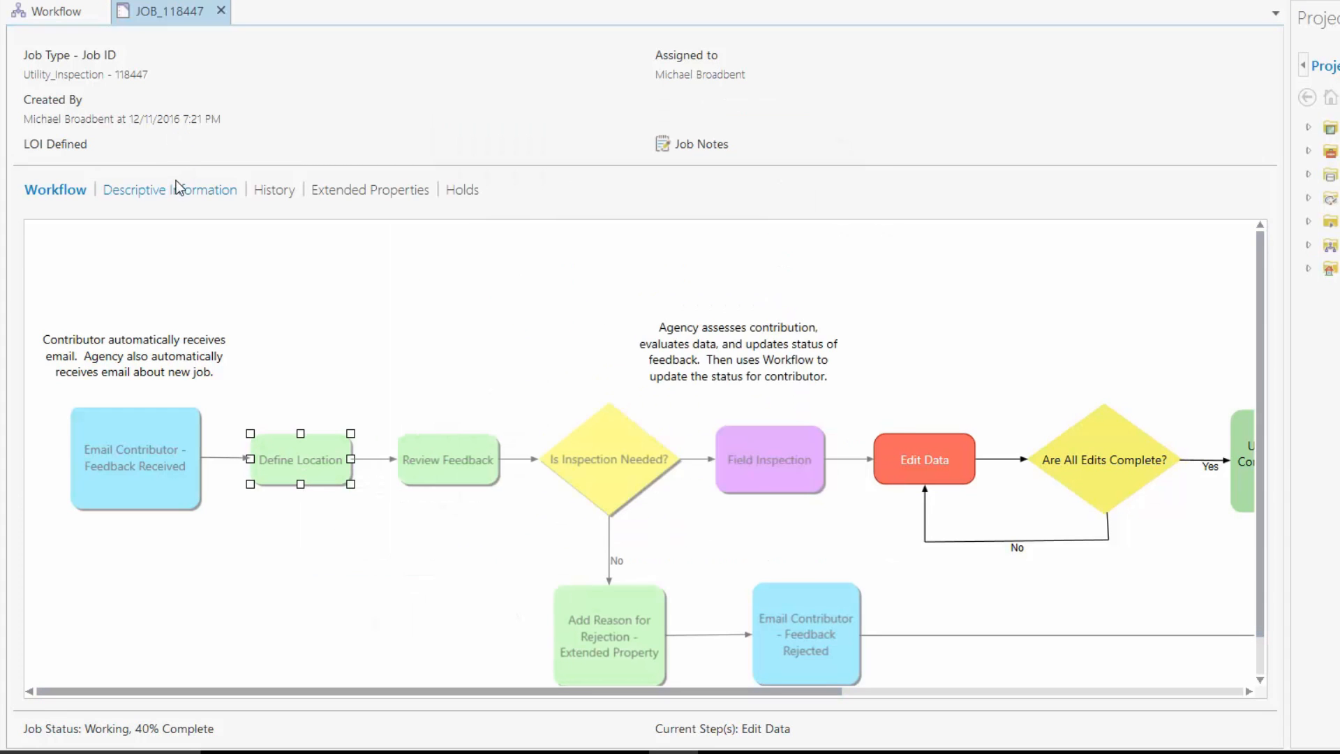
Step: Create and confirm a new version for the job
{"action": "left_click", "coordinate": [179, 190]}
{"action": "left_click", "coordinate": [1260, 572]}
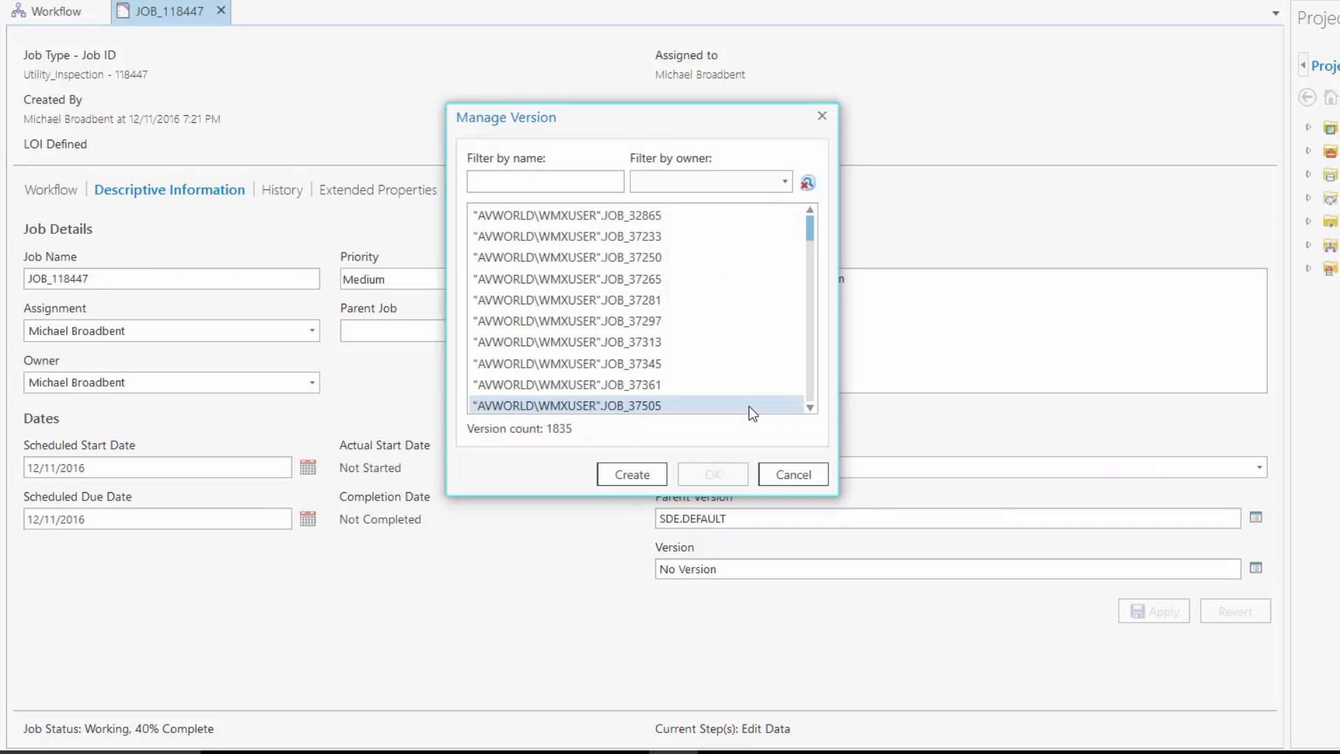
{"action": "left_click", "coordinate": [663, 476]}
{"action": "left_click", "coordinate": [661, 342]}
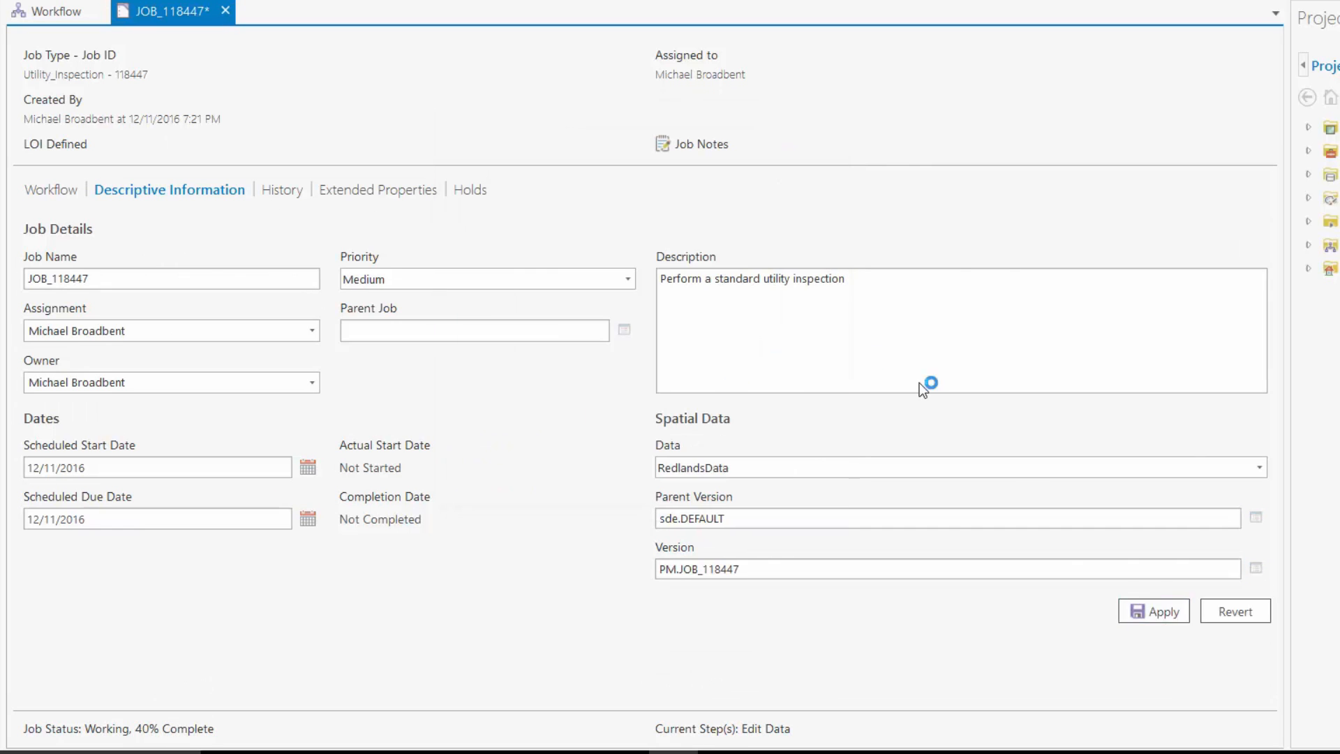
{"action": "left_click", "coordinate": [1154, 612]}
Step: Add a Budget Hold, release it with comment 'We found money again', then open JOB_118447 in the Workflow Pane
{"action": "left_click", "coordinate": [482, 190]}
{"action": "left_click", "coordinate": [1261, 492]}
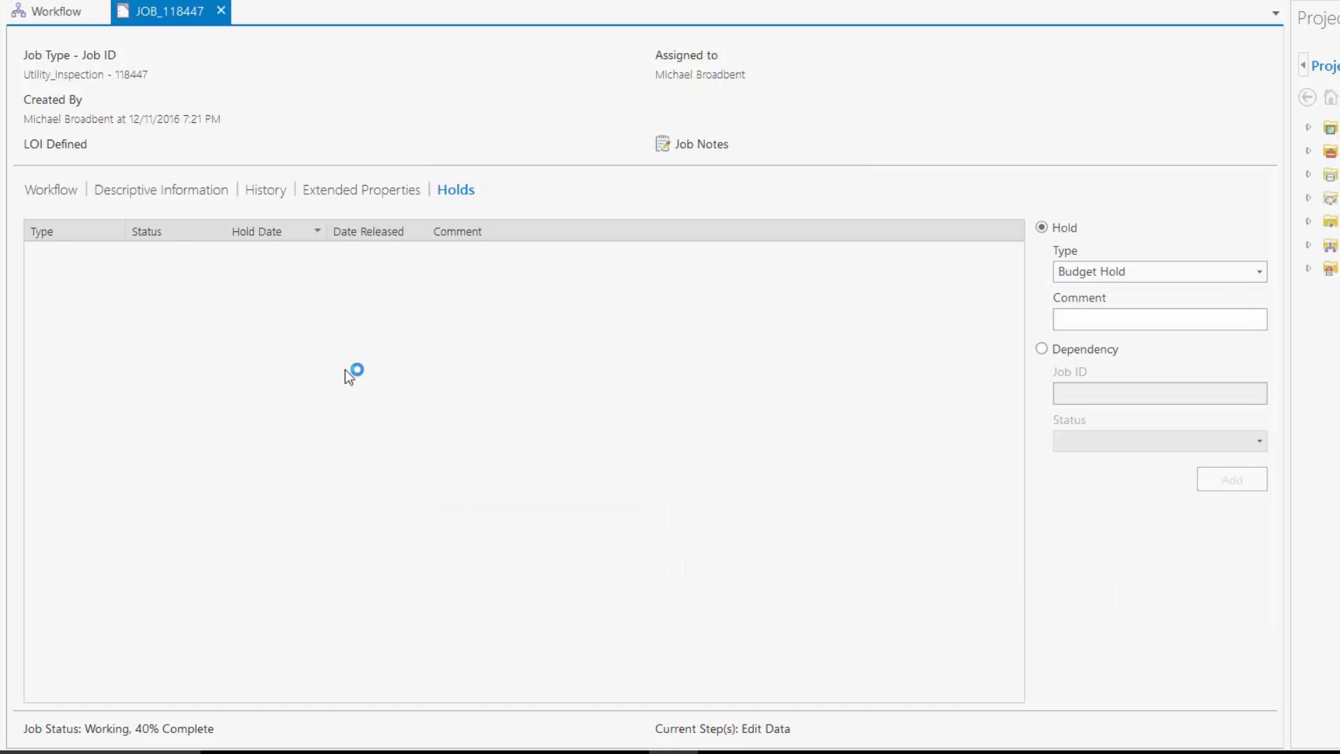
{"action": "left_click", "coordinate": [35, 257]}
{"action": "left_click", "coordinate": [104, 294]}
{"action": "type", "text": "We found money again"}
{"action": "left_click", "coordinate": [416, 297]}
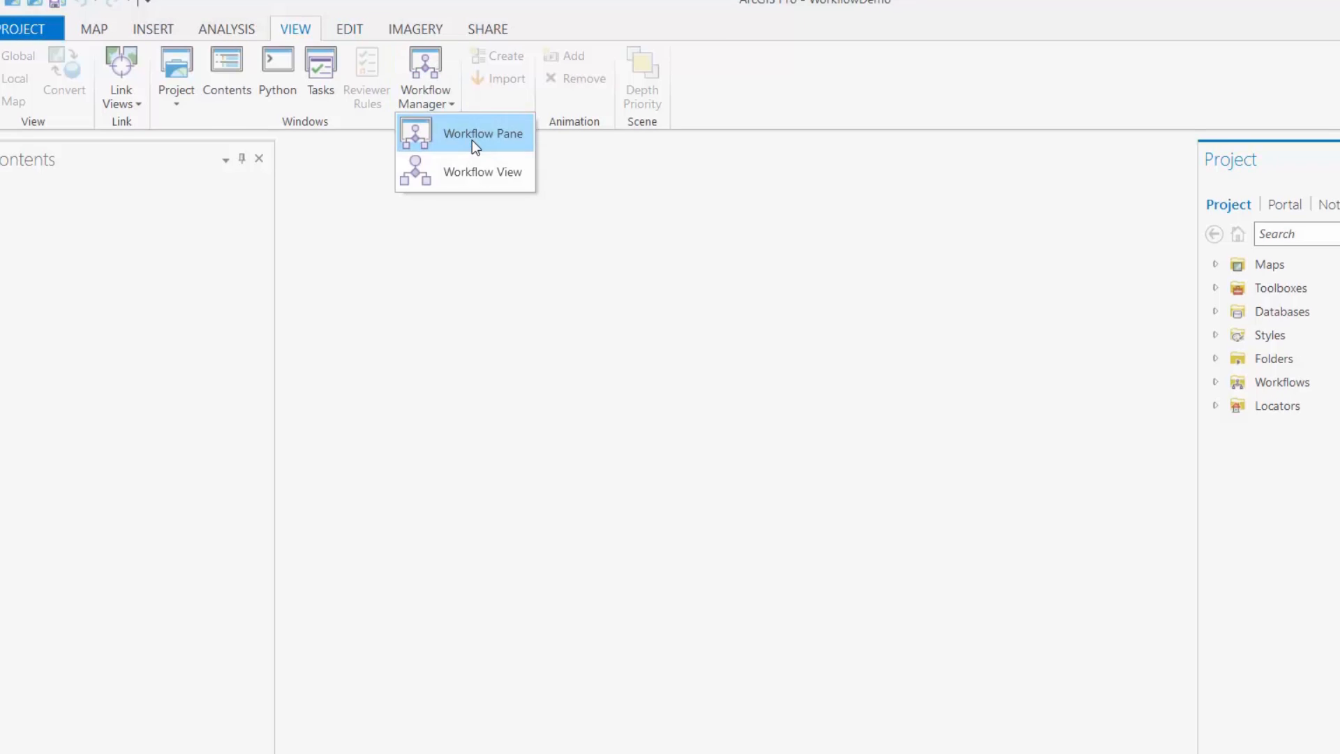
{"action": "left_click", "coordinate": [492, 141]}
{"action": "left_click", "coordinate": [1119, 531]}
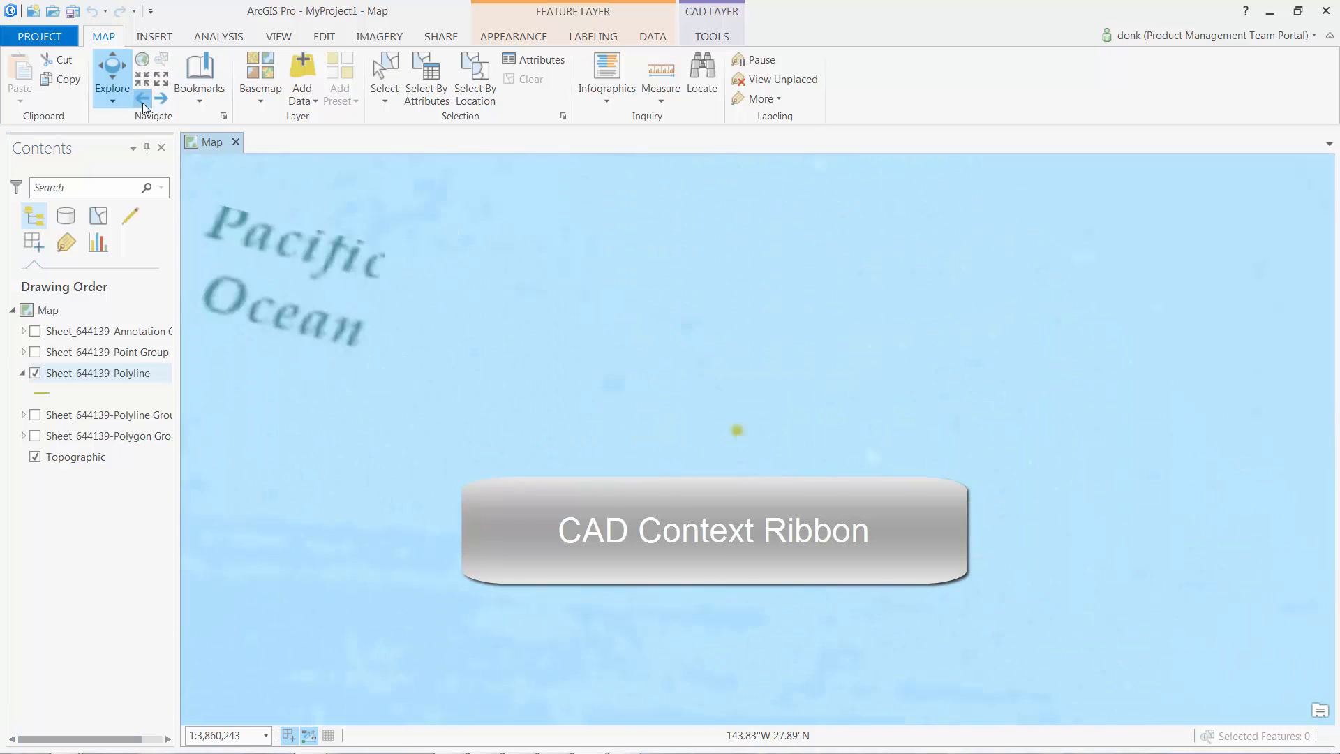
Step: Begin georeferencing the Sheet_644139 CAD drawing and fit it to the current Riverside map view
{"action": "left_click", "coordinate": [713, 37]}
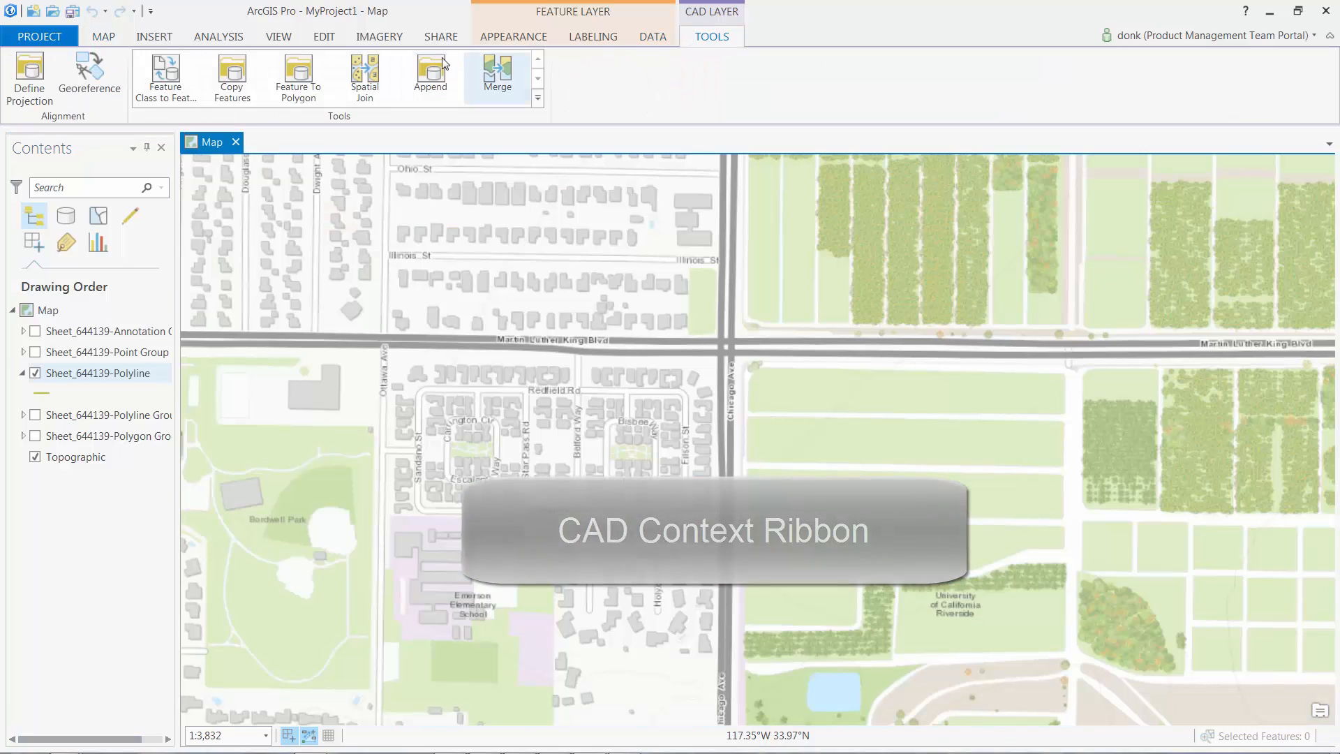
{"action": "left_click", "coordinate": [28, 67]}
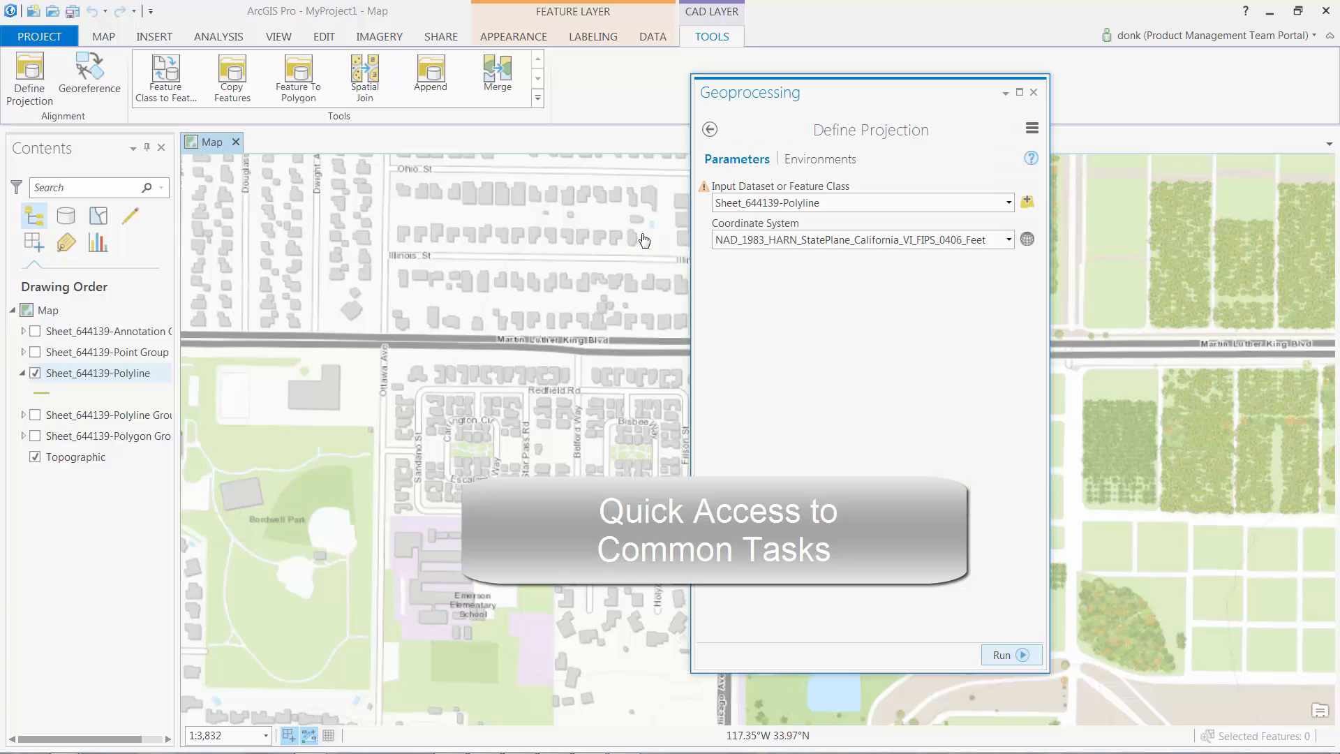
{"action": "left_click", "coordinate": [1035, 94]}
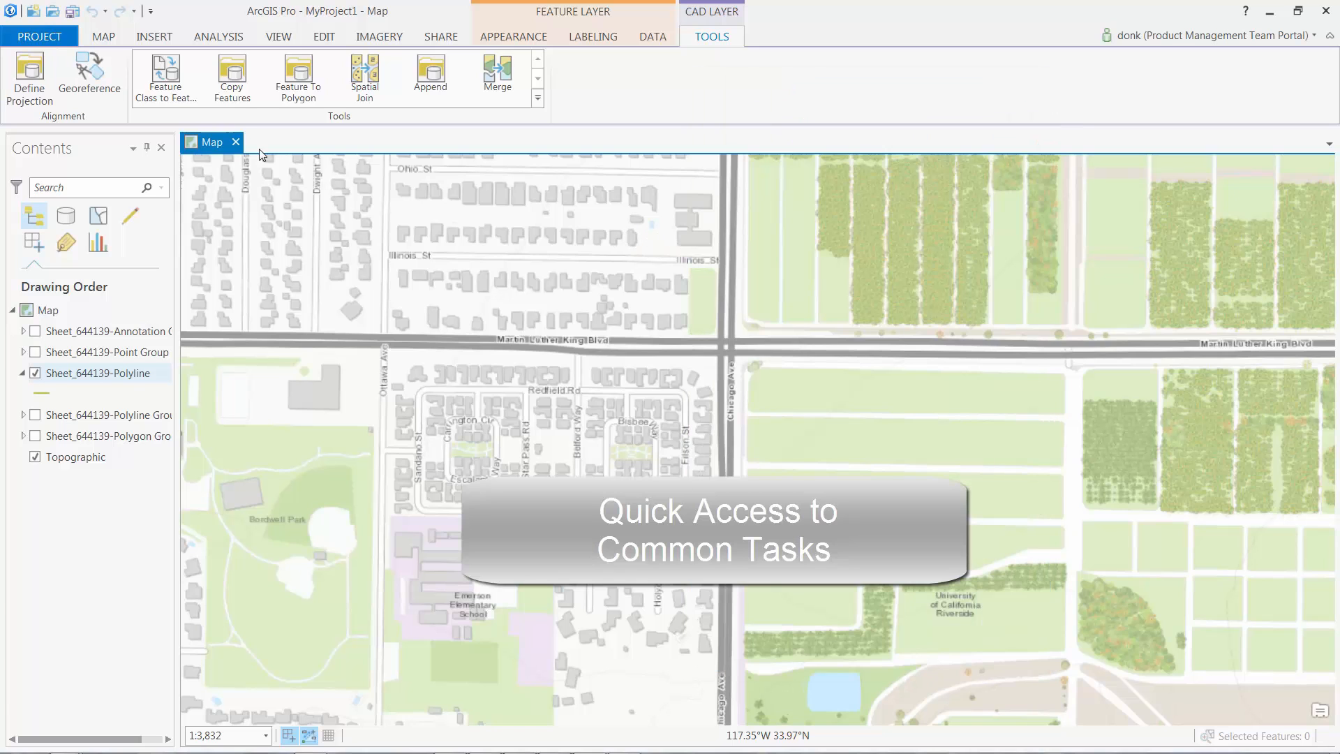
{"action": "left_click", "coordinate": [90, 73]}
{"action": "left_click", "coordinate": [78, 69]}
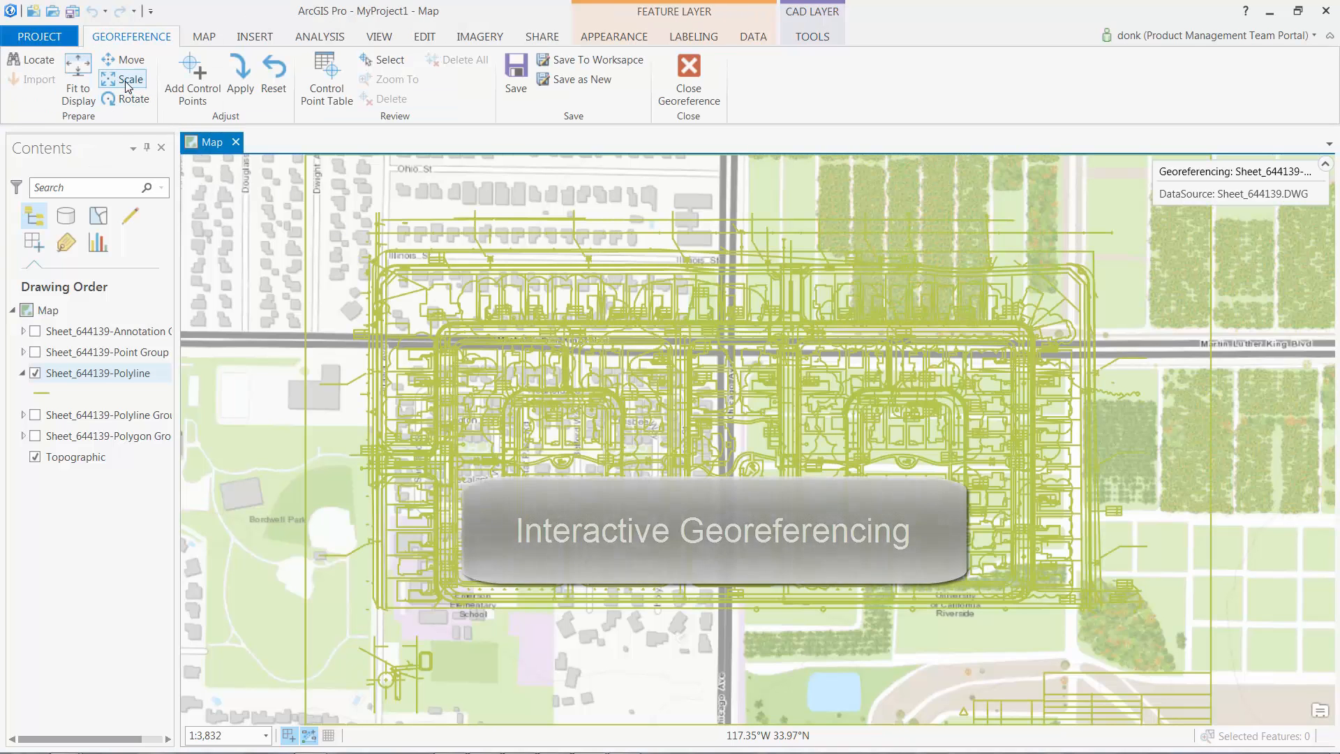
Step: Scale the CAD drawing to a small central box and link its corner to the Redfield Rd corner
{"action": "left_click", "coordinate": [123, 79]}
{"action": "mouse_move", "coordinate": [306, 156]}
{"action": "left_mouse_down"}
{"action": "mouse_move", "coordinate": [341, 197]}
{"action": "mouse_move", "coordinate": [622, 380]}
{"action": "mouse_move", "coordinate": [630, 359]}
{"action": "left_mouse_up"}
{"action": "left_click", "coordinate": [193, 83]}
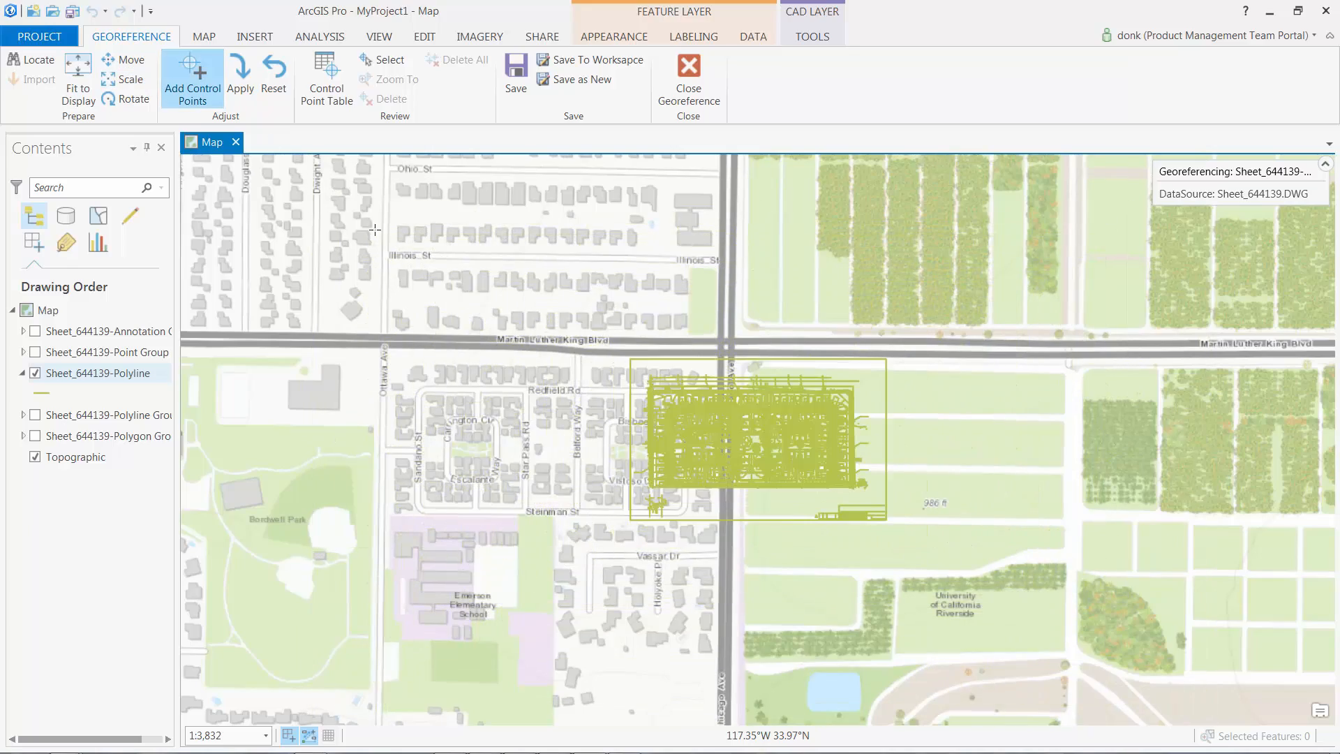
{"action": "scroll", "coordinate": [742, 524], "scroll_direction": "up", "scroll_amount": 10}
{"action": "left_click", "coordinate": [757, 463]}
{"action": "scroll", "coordinate": [756, 463], "scroll_direction": "down", "scroll_amount": 8}
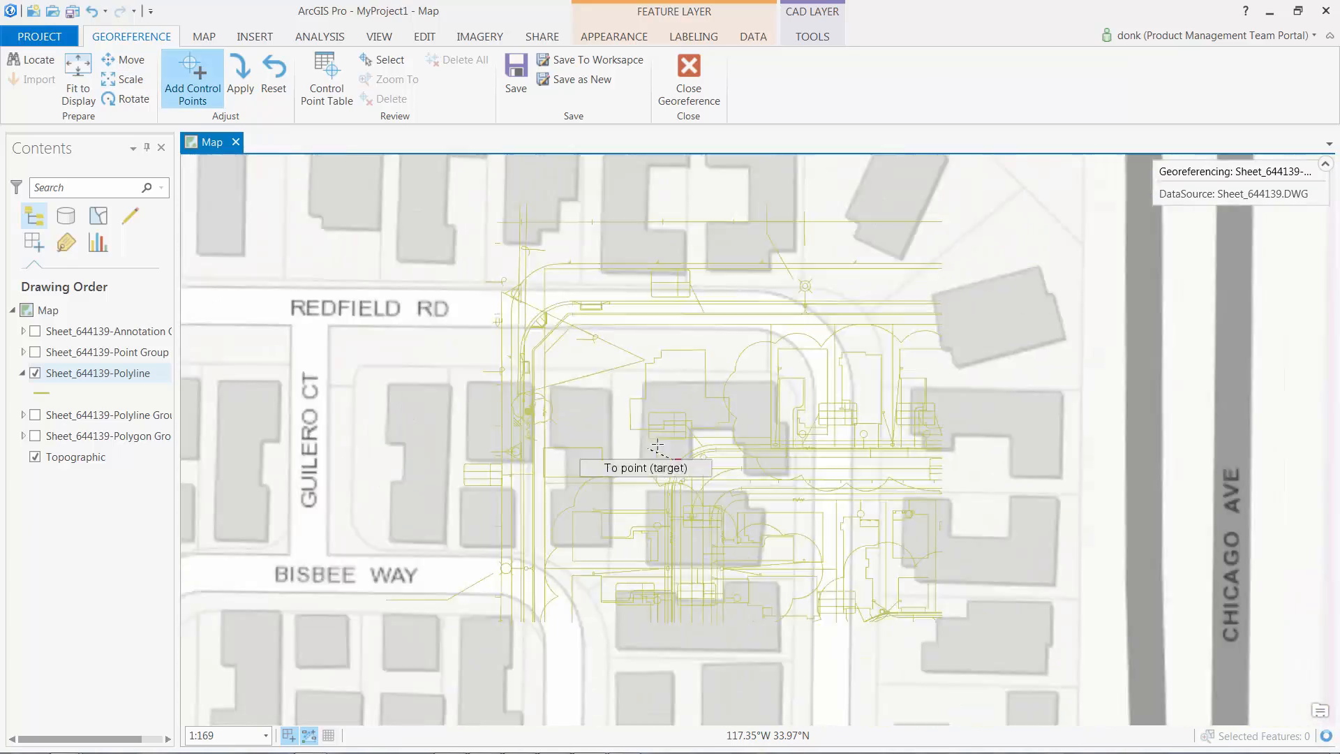
{"action": "scroll", "coordinate": [564, 463], "scroll_direction": "up", "scroll_amount": 5}
{"action": "left_click", "coordinate": [451, 339]}
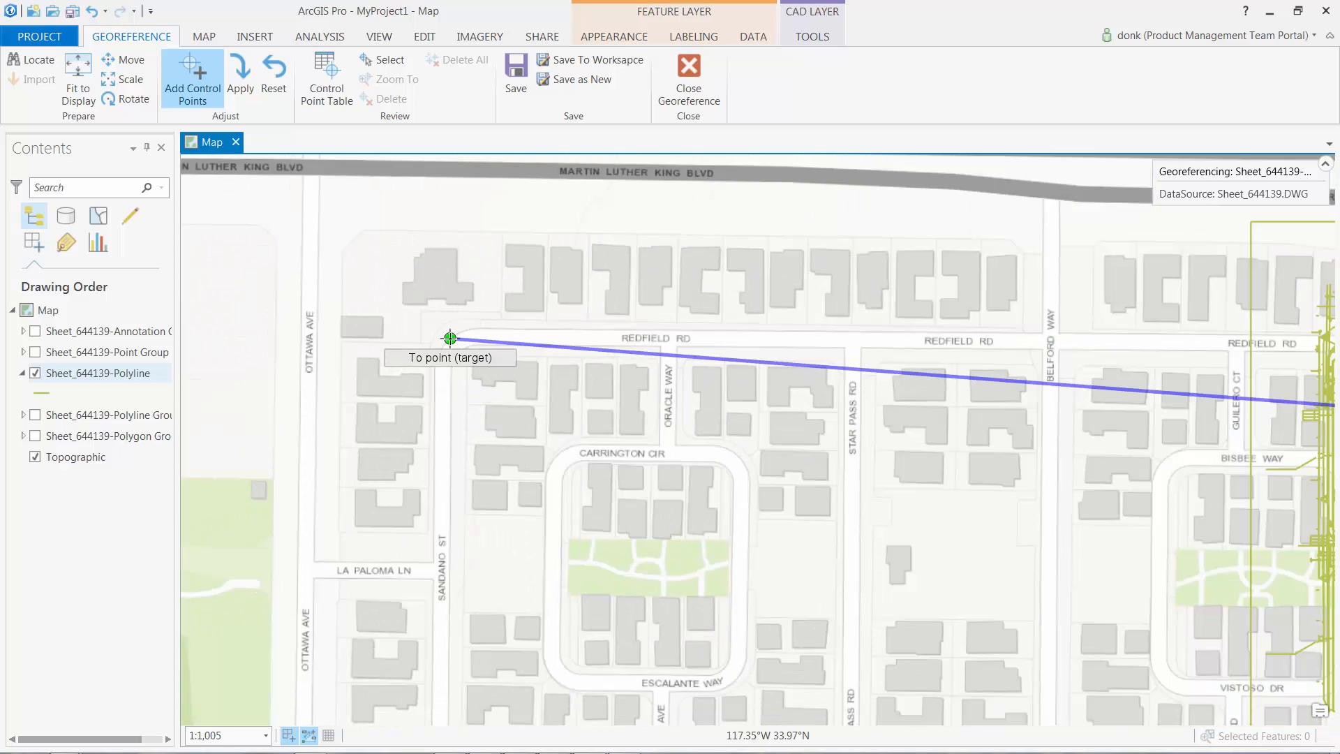
Step: Add a second control point linking the drawing to the Steinman St corner
{"action": "scroll", "coordinate": [452, 339], "scroll_direction": "down", "scroll_amount": 3}
{"action": "scroll", "coordinate": [904, 424], "scroll_direction": "up", "scroll_amount": 4}
{"action": "scroll", "coordinate": [814, 466], "scroll_direction": "up", "scroll_amount": 8}
{"action": "left_click", "coordinate": [814, 466]}
{"action": "scroll", "coordinate": [814, 466], "scroll_direction": "down", "scroll_amount": 6}
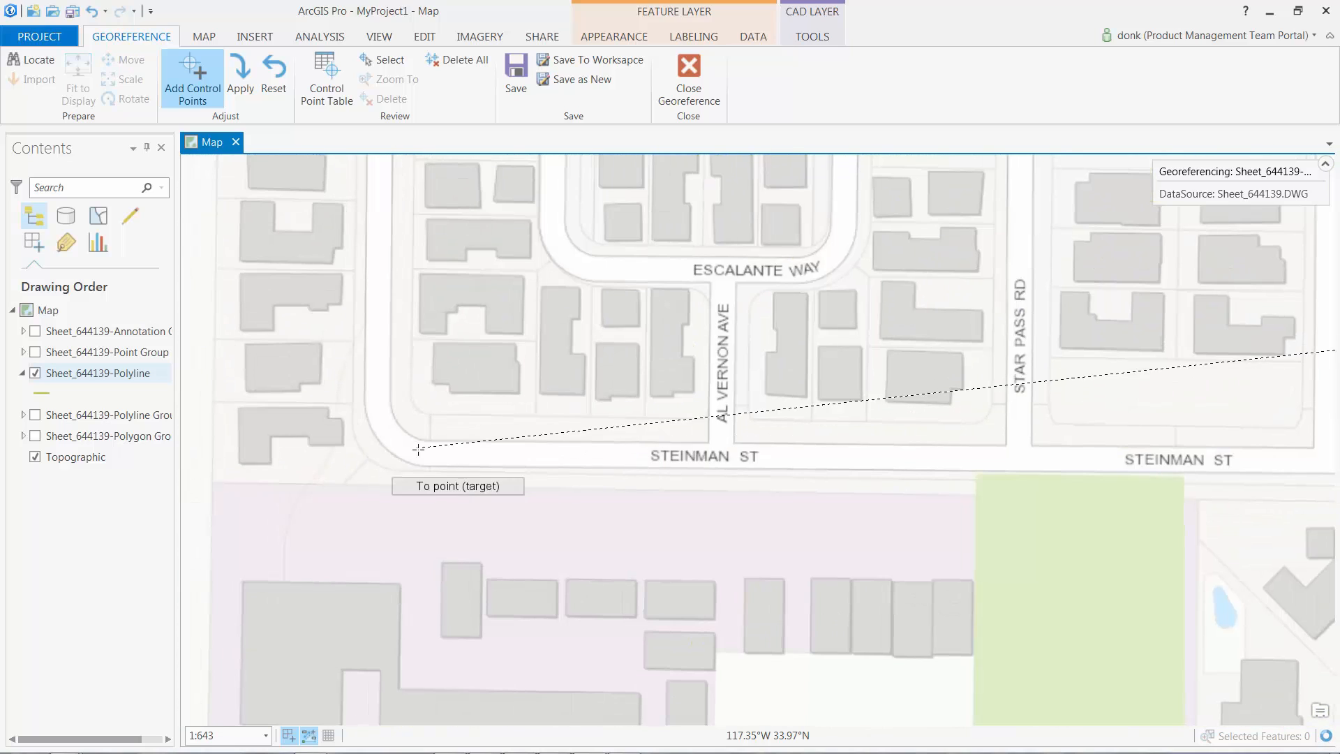
{"action": "left_click", "coordinate": [381, 441]}
{"action": "scroll", "coordinate": [479, 382], "scroll_direction": "down", "scroll_amount": 4}
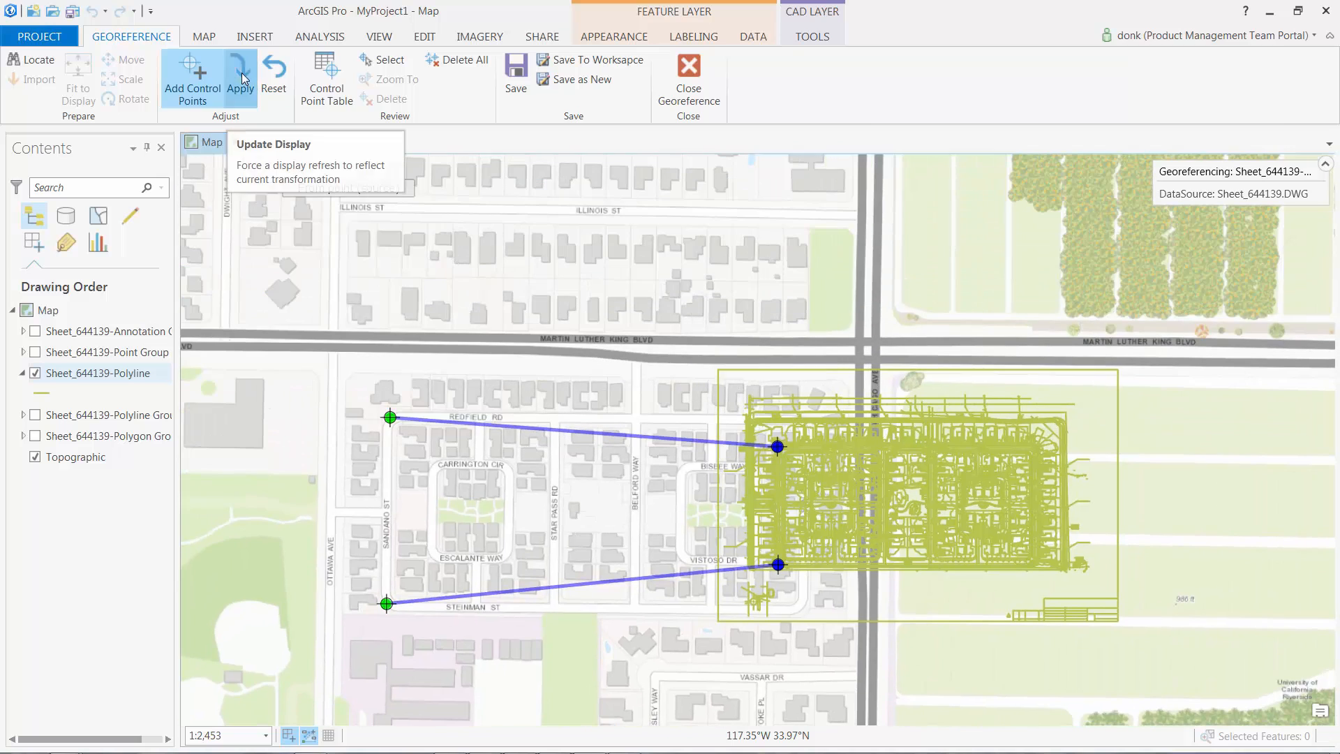
Step: Apply and save the georeferencing, close it, and turn on the Annotation and Point Group layers
{"action": "left_click", "coordinate": [240, 70]}
{"action": "left_click", "coordinate": [516, 71]}
{"action": "left_click", "coordinate": [689, 77]}
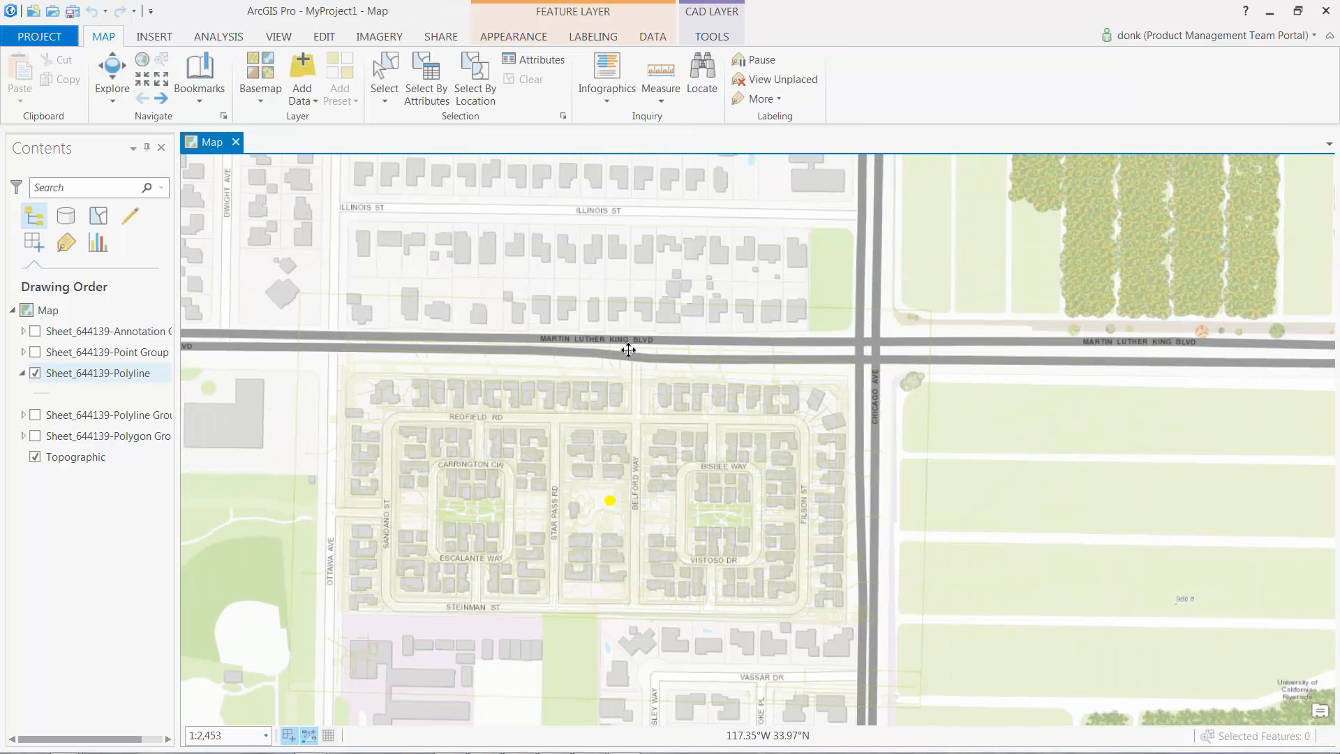
{"action": "left_click", "coordinate": [35, 331]}
{"action": "left_click", "coordinate": [35, 352]}
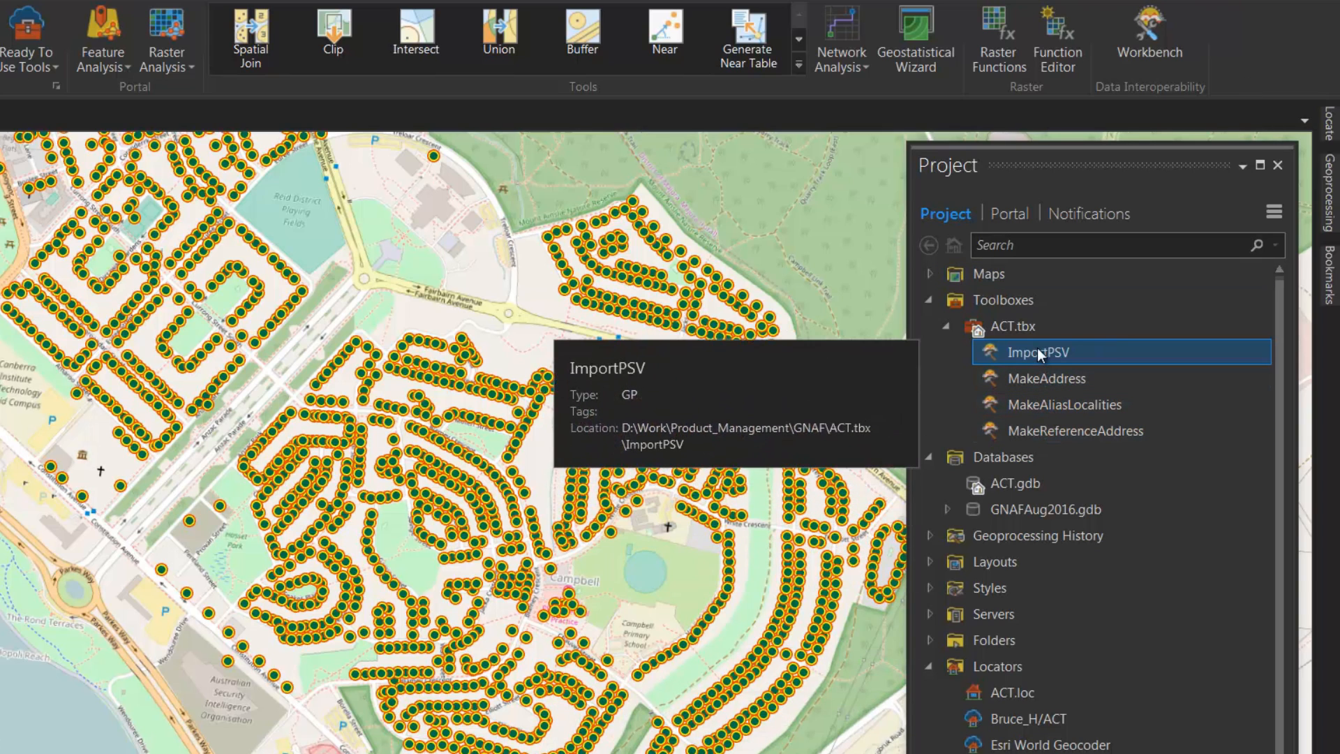
Step: Load the ImportPSV workspace in the Data Interoperability workbench, view it whole, then close the workbench
{"action": "left_click", "coordinate": [1147, 45]}
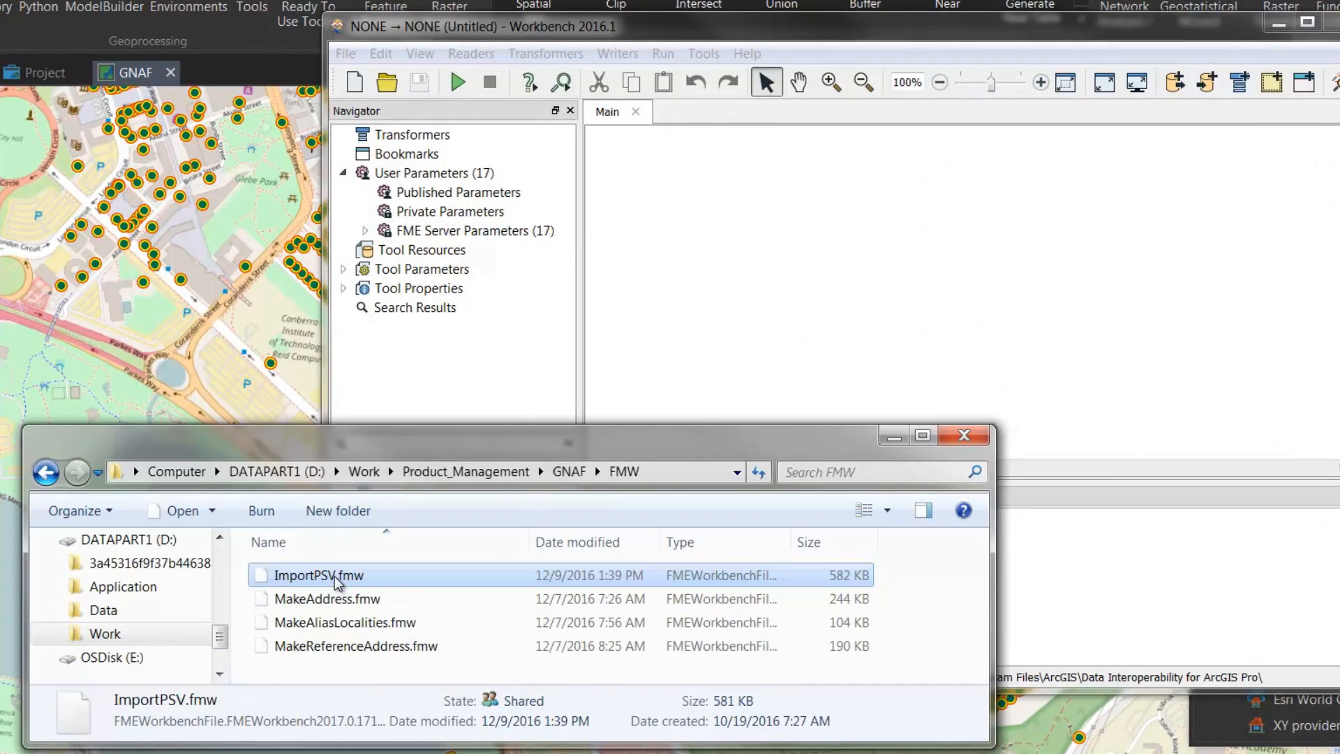
{"action": "left_click_drag", "start_coordinate": [337, 578], "coordinate": [842, 288]}
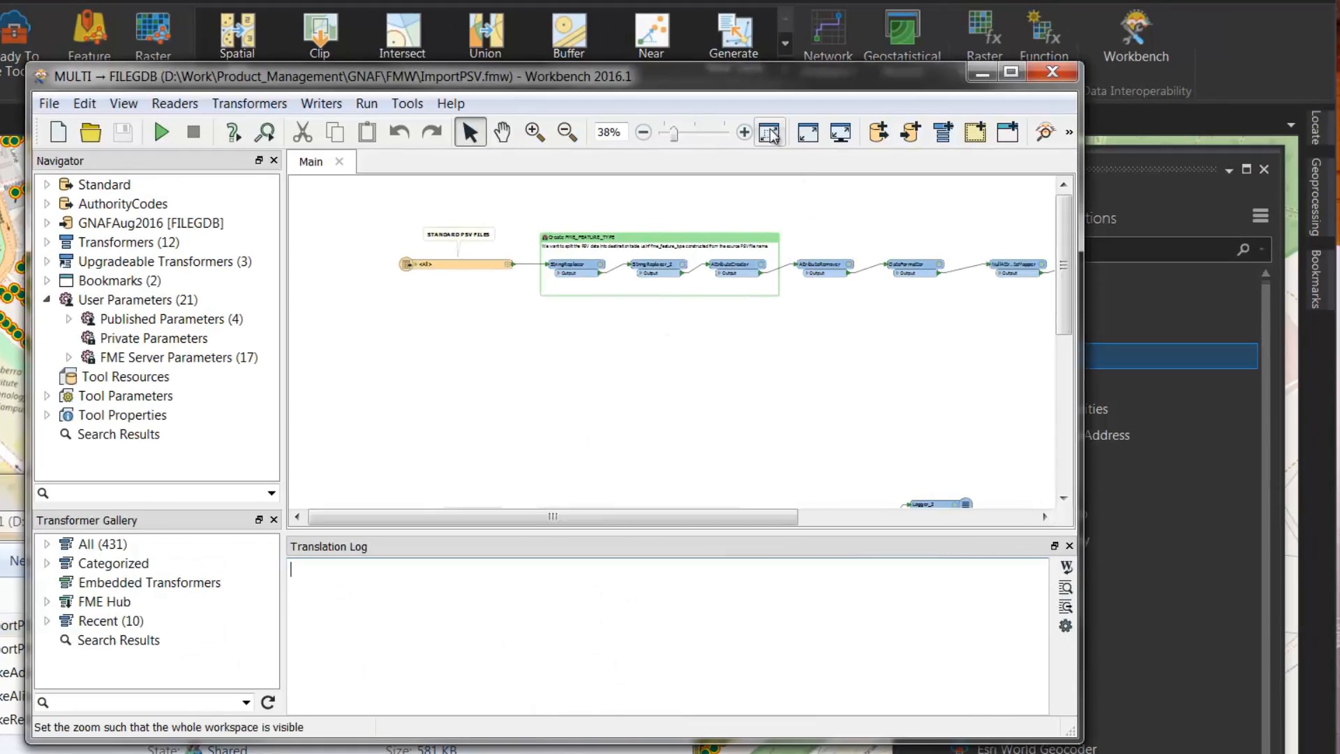
{"action": "left_click", "coordinate": [799, 127]}
{"action": "left_click", "coordinate": [1052, 73]}
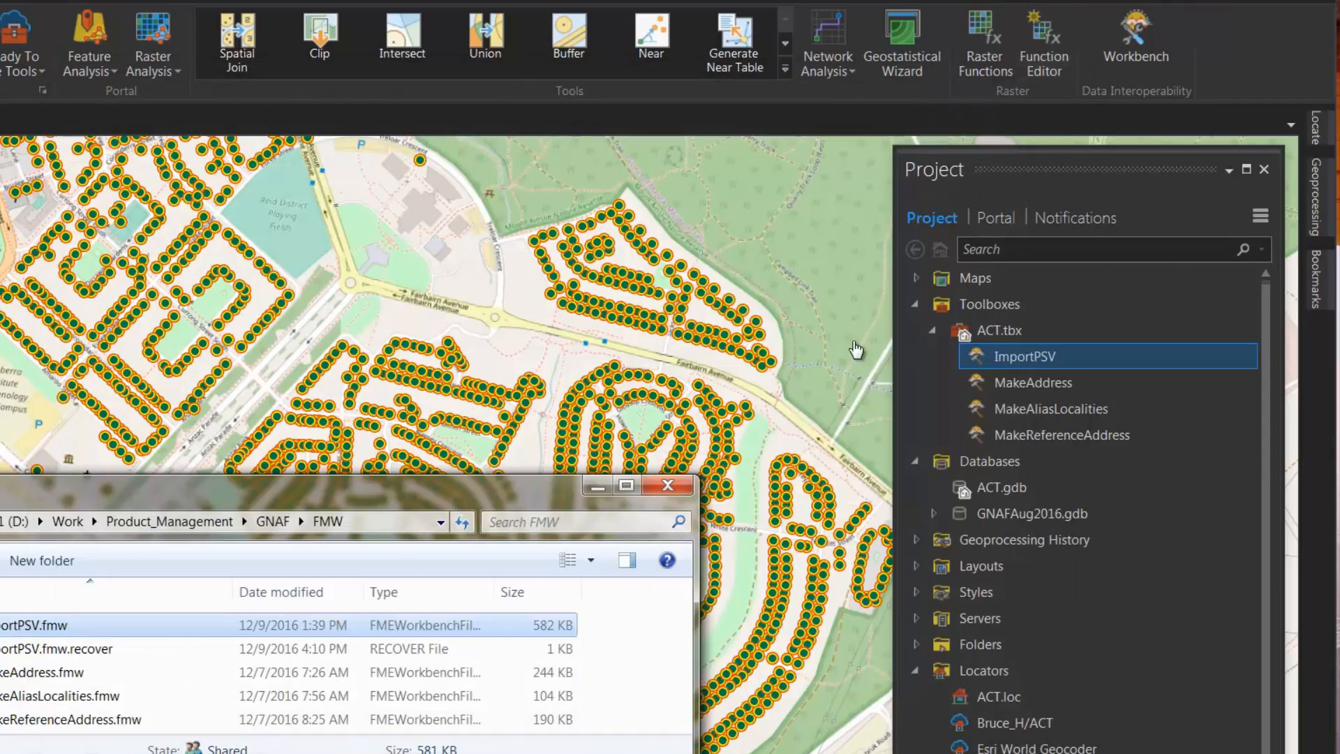
{"action": "left_click", "coordinate": [602, 493]}
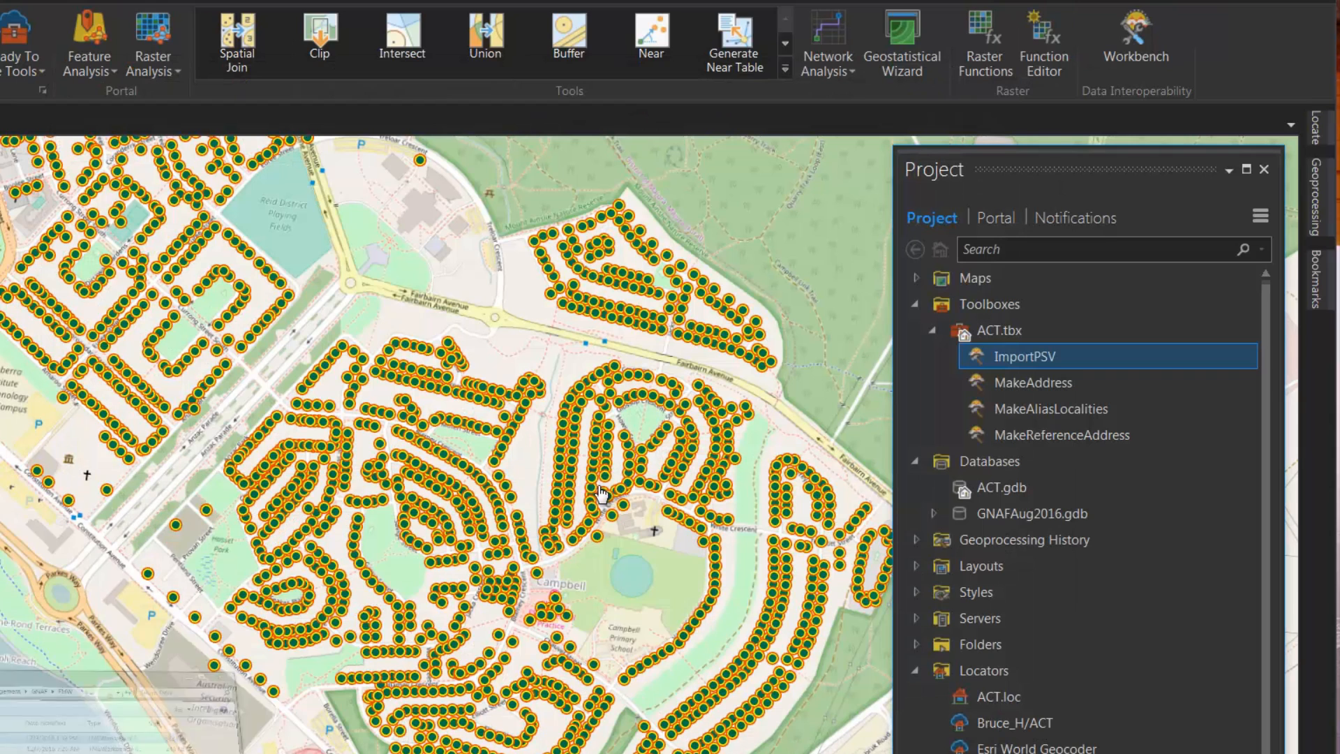
Step: Expand and collapse GNAFAug2016.gdb, then try the ACT.loc locator to find an address
{"action": "left_click", "coordinate": [934, 513]}
{"action": "left_click", "coordinate": [934, 509]}
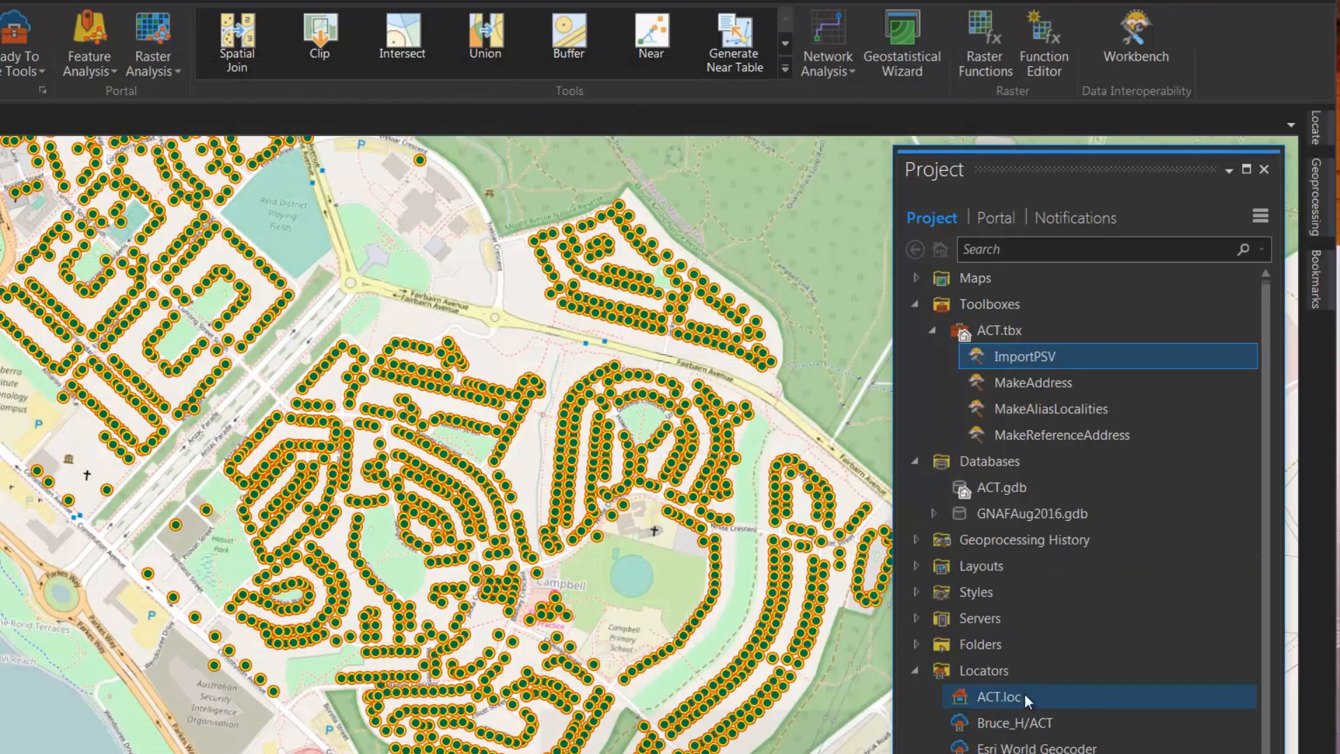
{"action": "left_click", "coordinate": [1324, 130]}
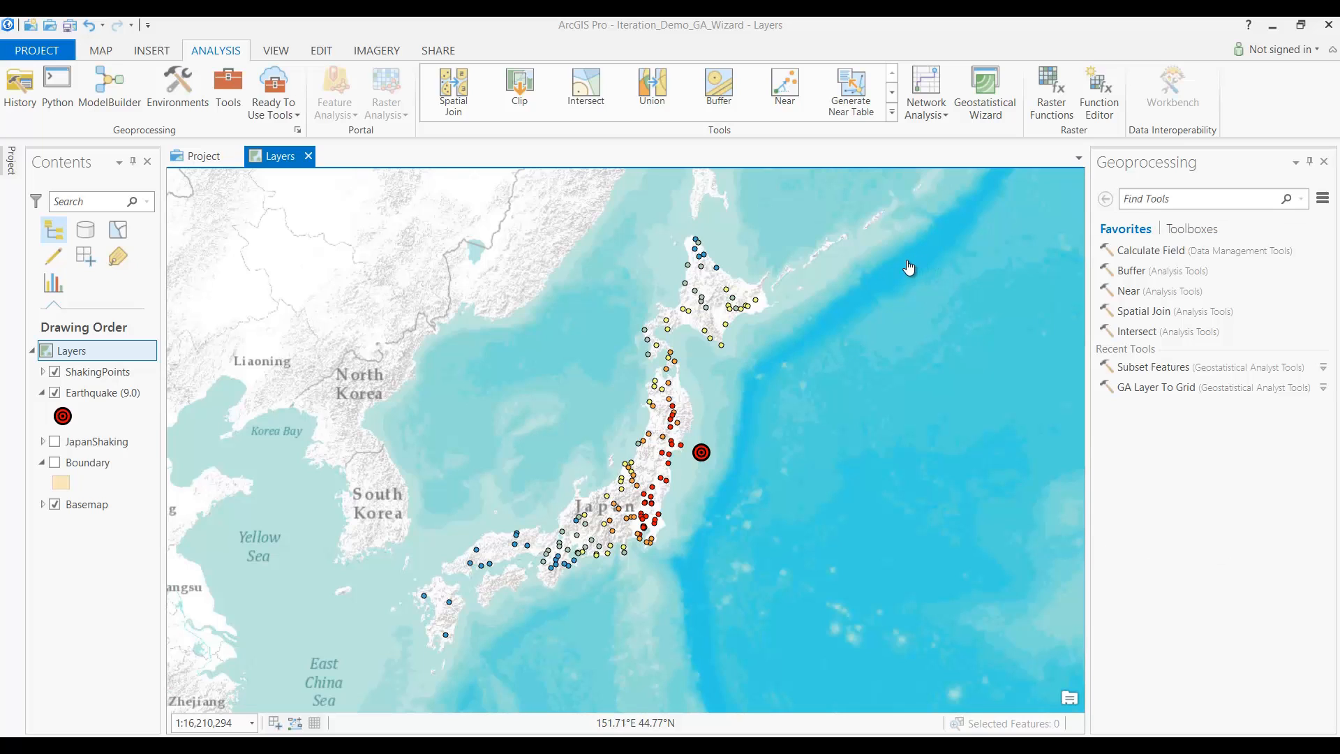
Step: Start the Geostatistical Wizard with Kriging and choose Ordinary Kriging Prediction for ShakingPoints intensity
{"action": "left_click", "coordinate": [982, 101]}
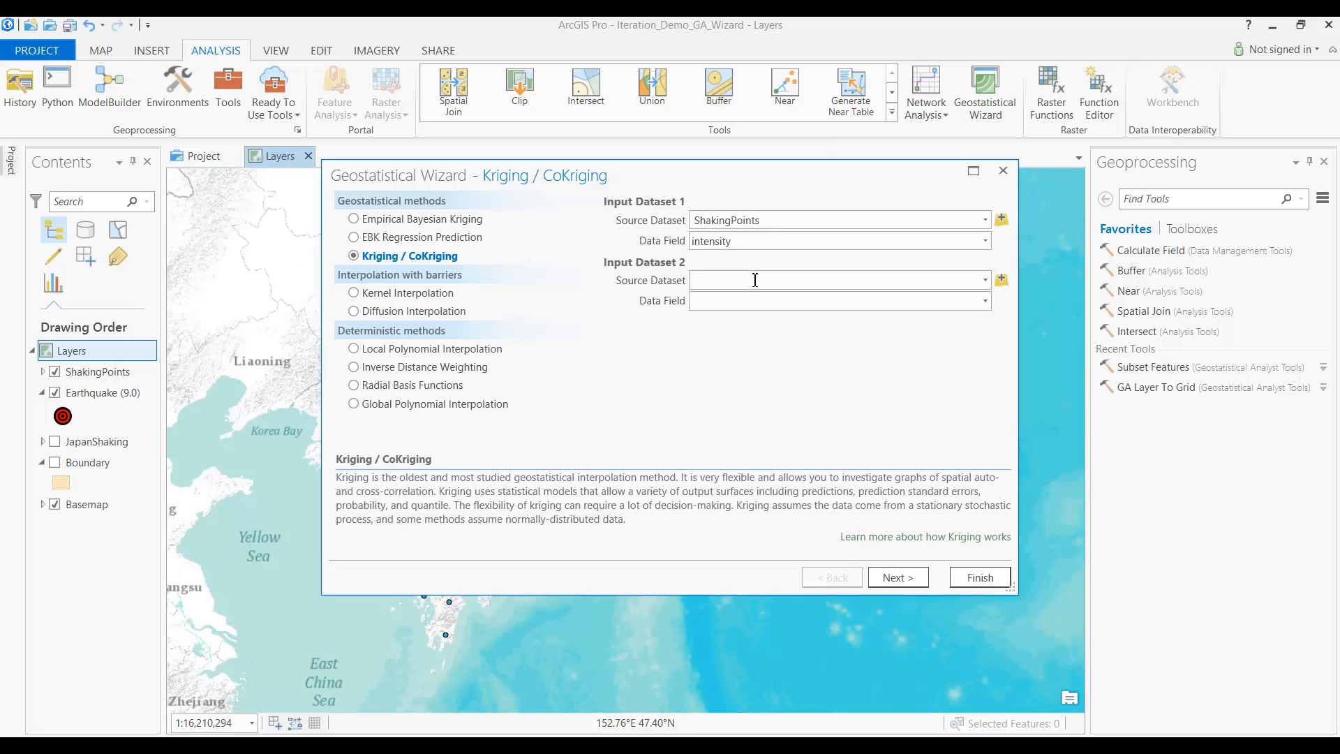
{"action": "left_click", "coordinate": [899, 578]}
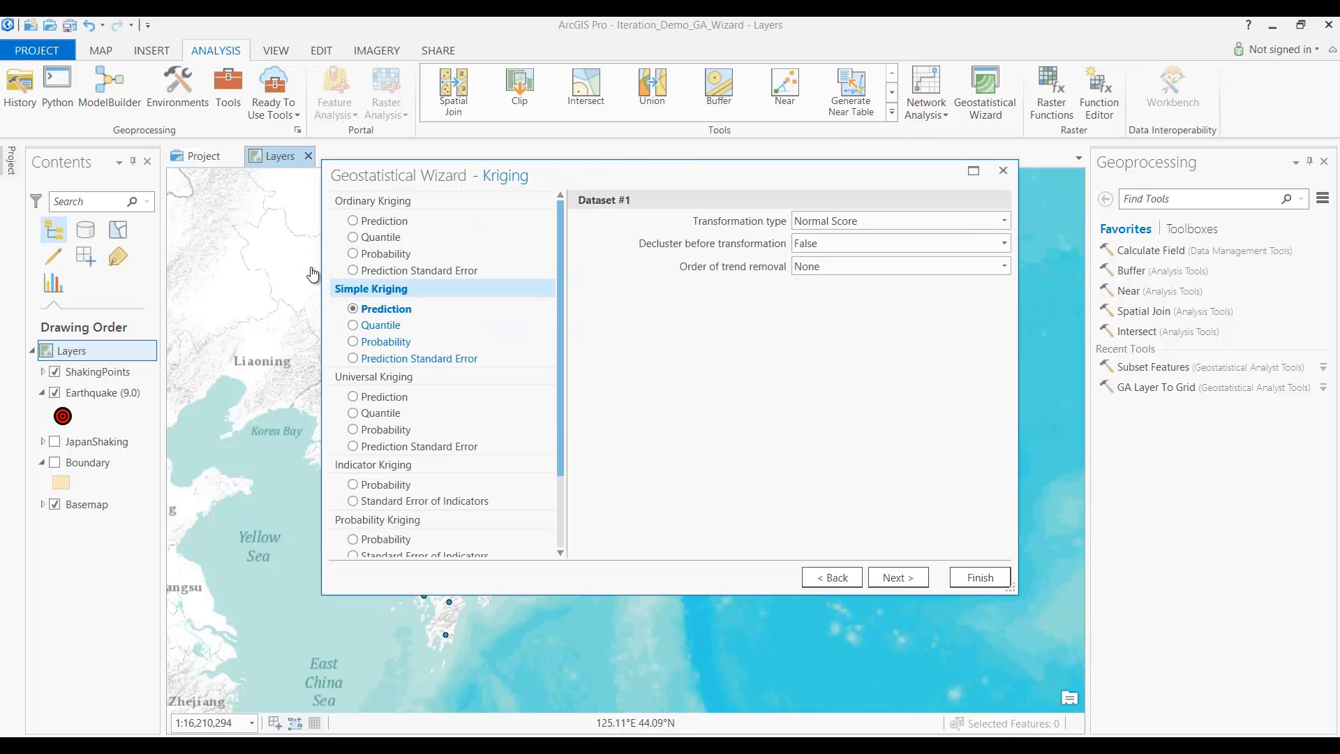
{"action": "left_click", "coordinate": [383, 222]}
{"action": "left_click", "coordinate": [898, 577]}
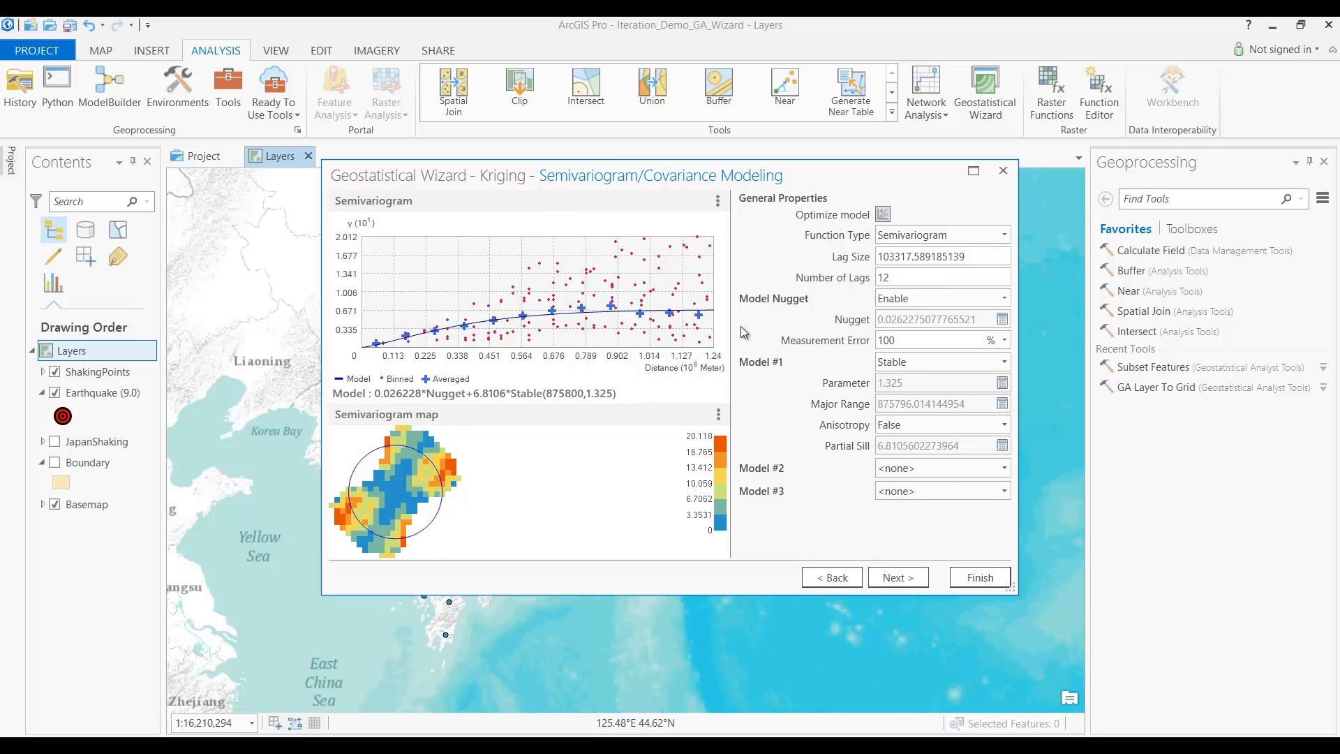
Step: Review semivariogram, neighbourhood and cross-validation pages, create the Kriging layer, and check a predicted value of 6.154369
{"action": "left_click", "coordinate": [895, 576]}
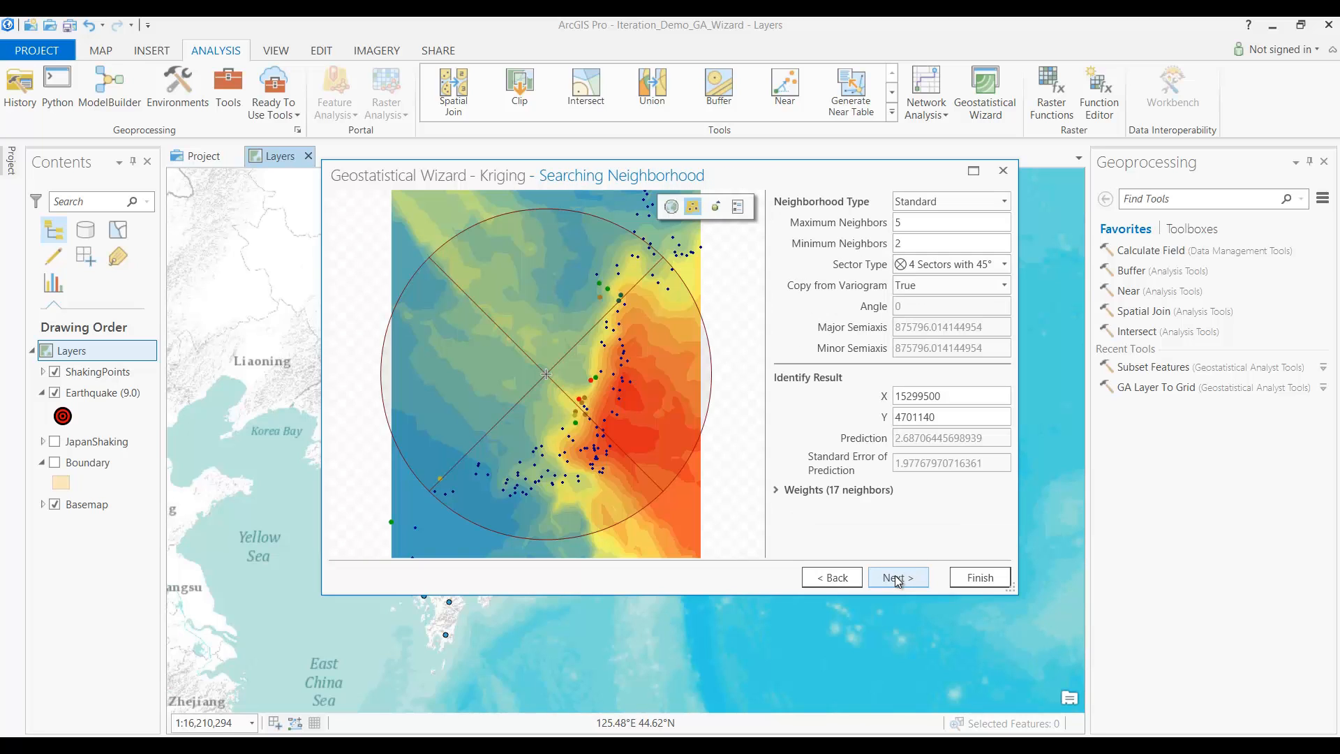
{"action": "left_click", "coordinate": [895, 578]}
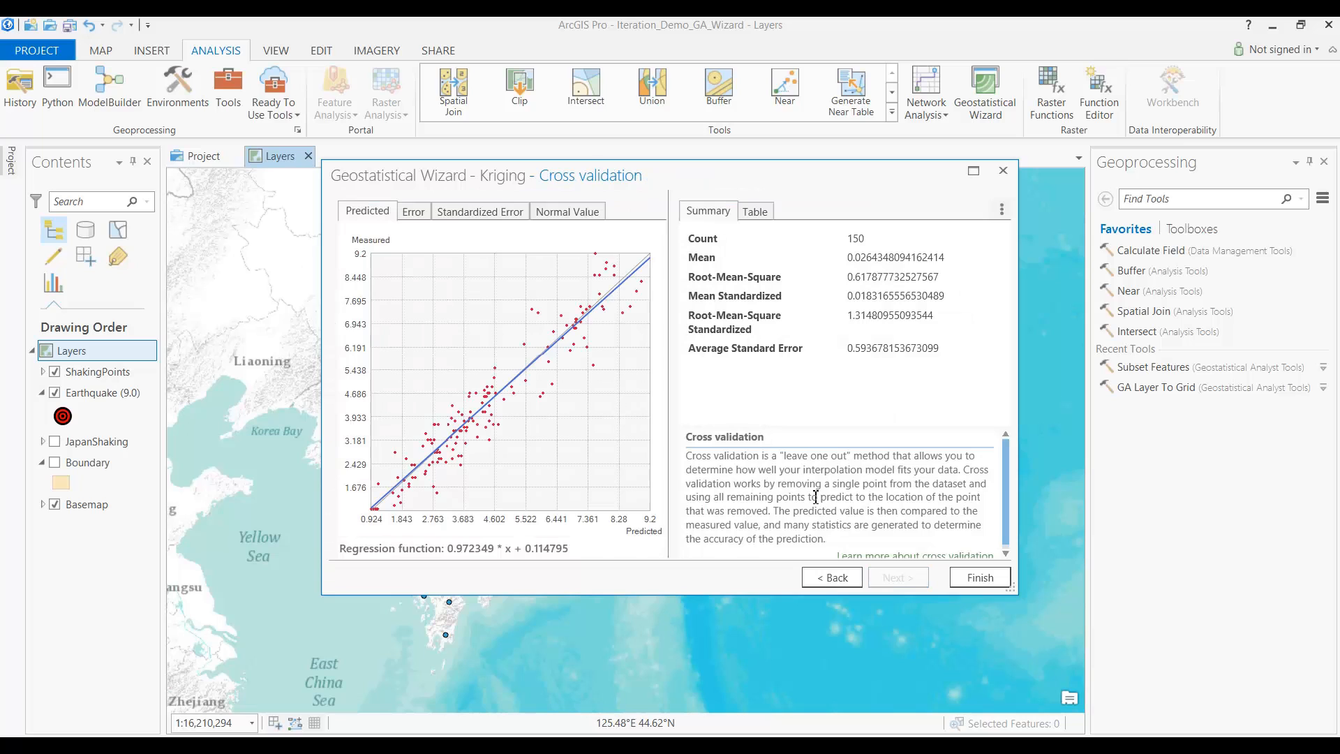
{"action": "left_click", "coordinate": [443, 213]}
{"action": "left_click", "coordinate": [567, 213]}
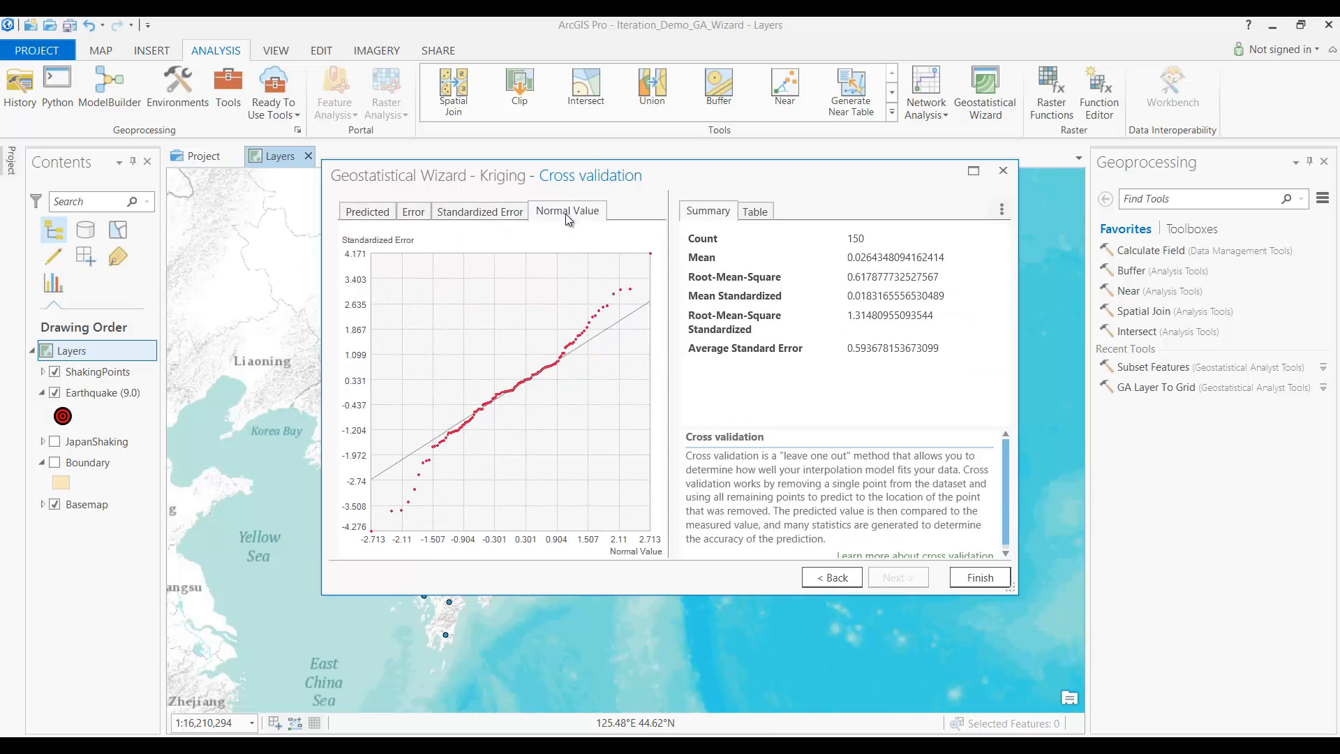
{"action": "left_click", "coordinate": [979, 579]}
{"action": "left_click", "coordinate": [751, 568]}
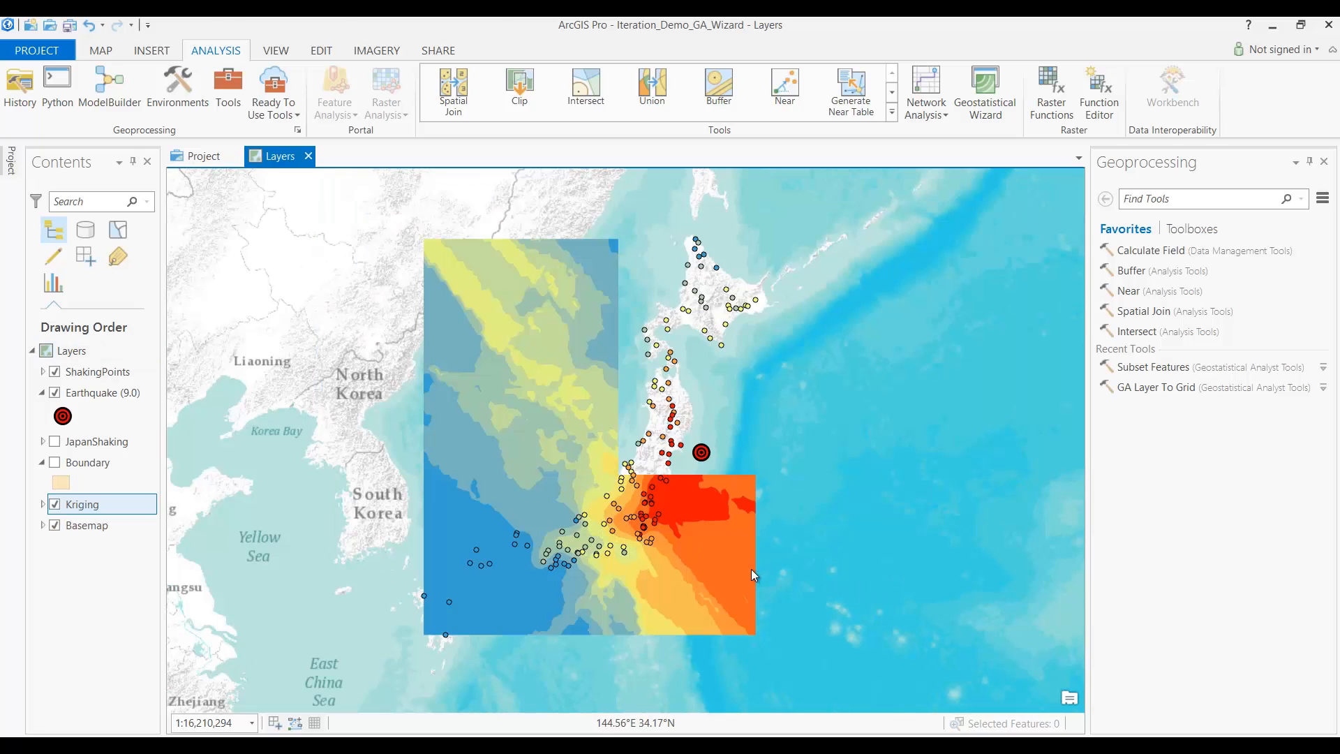
{"action": "left_click", "coordinate": [650, 475]}
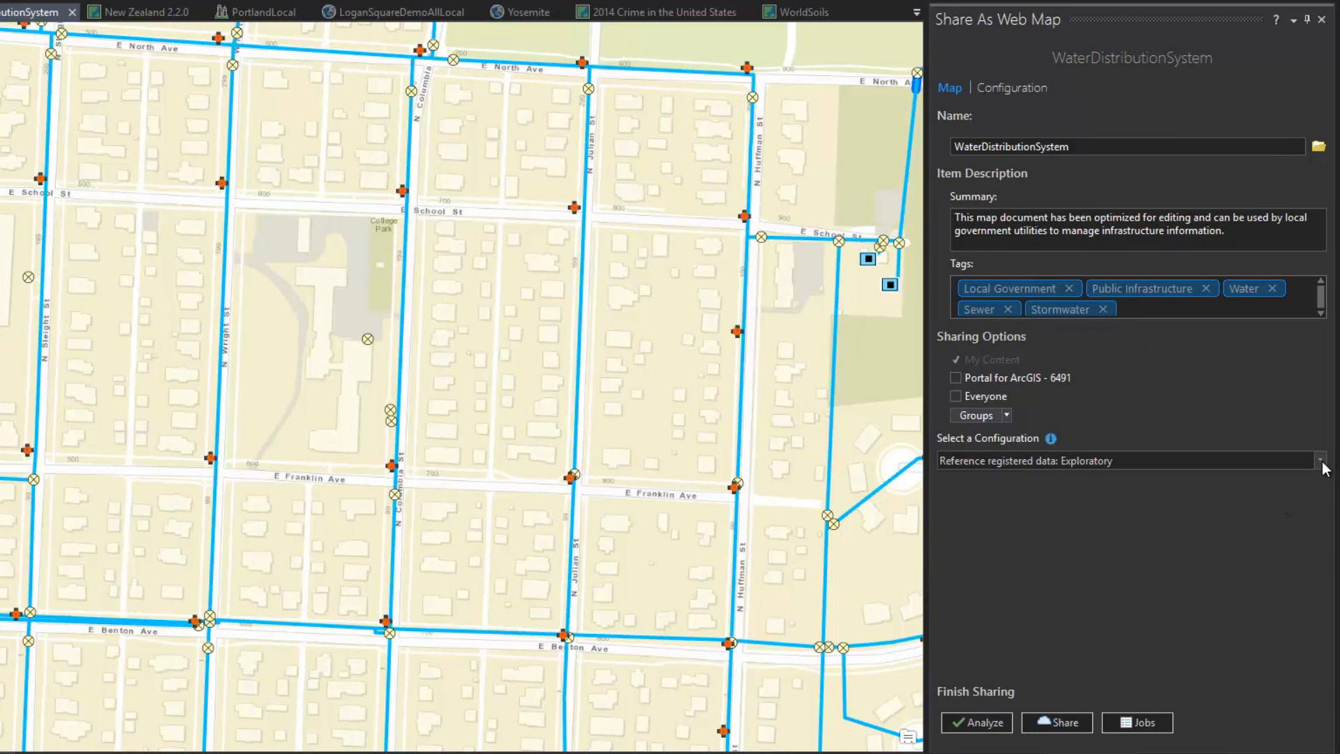
Step: Review web map configurations, then share WaterDistributionSystem as a Map Image web layer and open geoprocessing
{"action": "left_click", "coordinate": [1321, 462]}
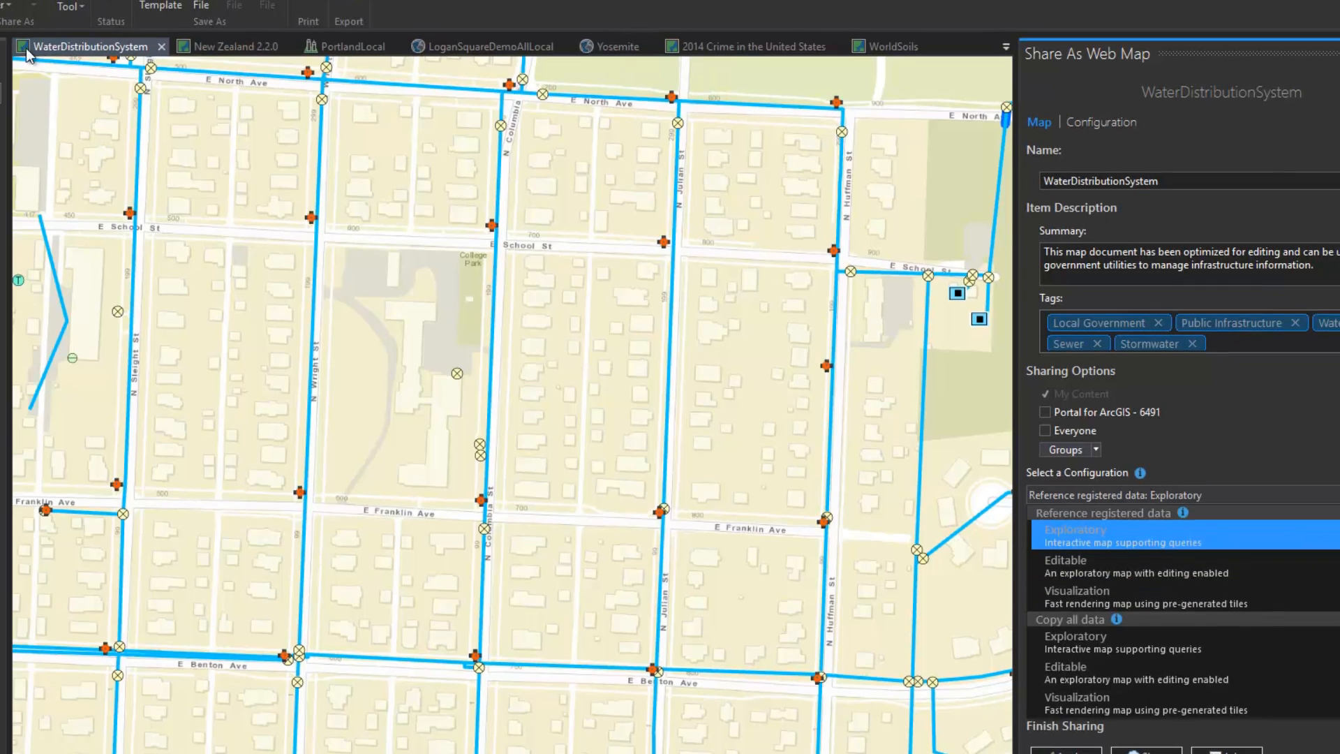
{"action": "left_click", "coordinate": [162, 38]}
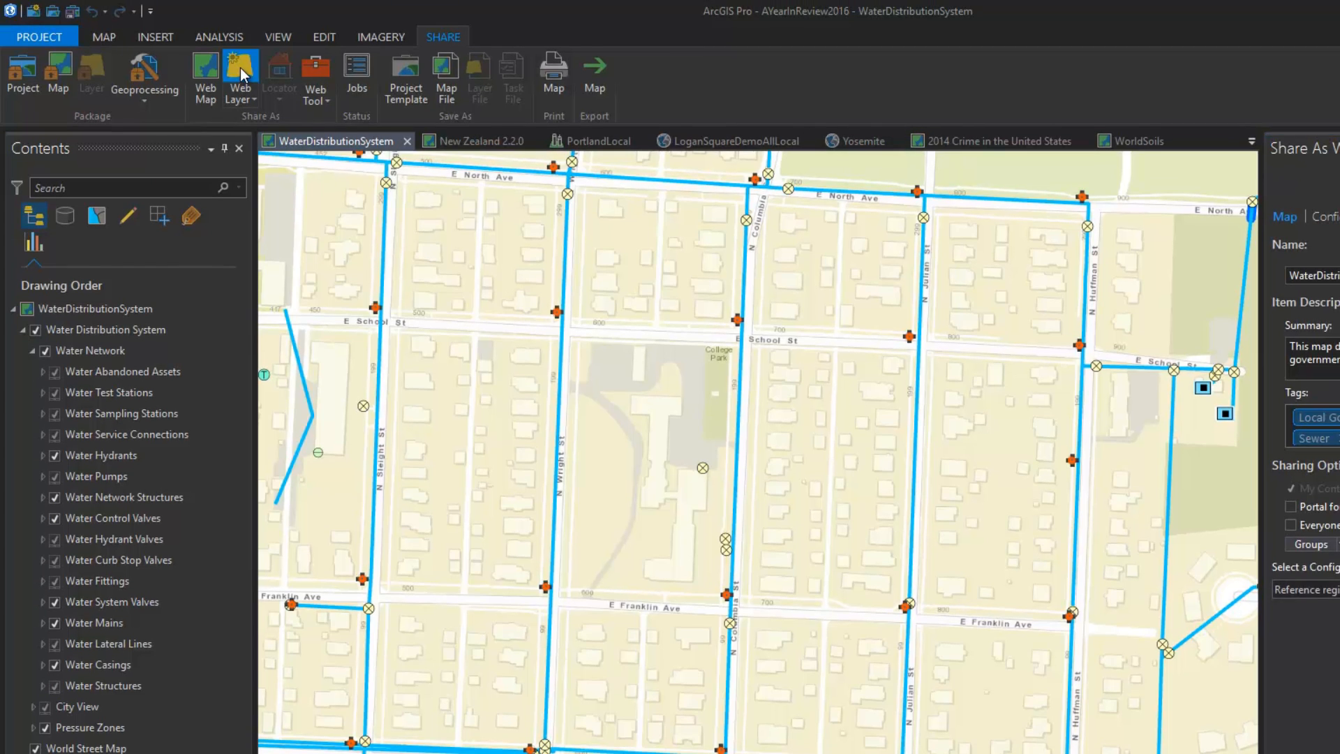
{"action": "left_click", "coordinate": [240, 69]}
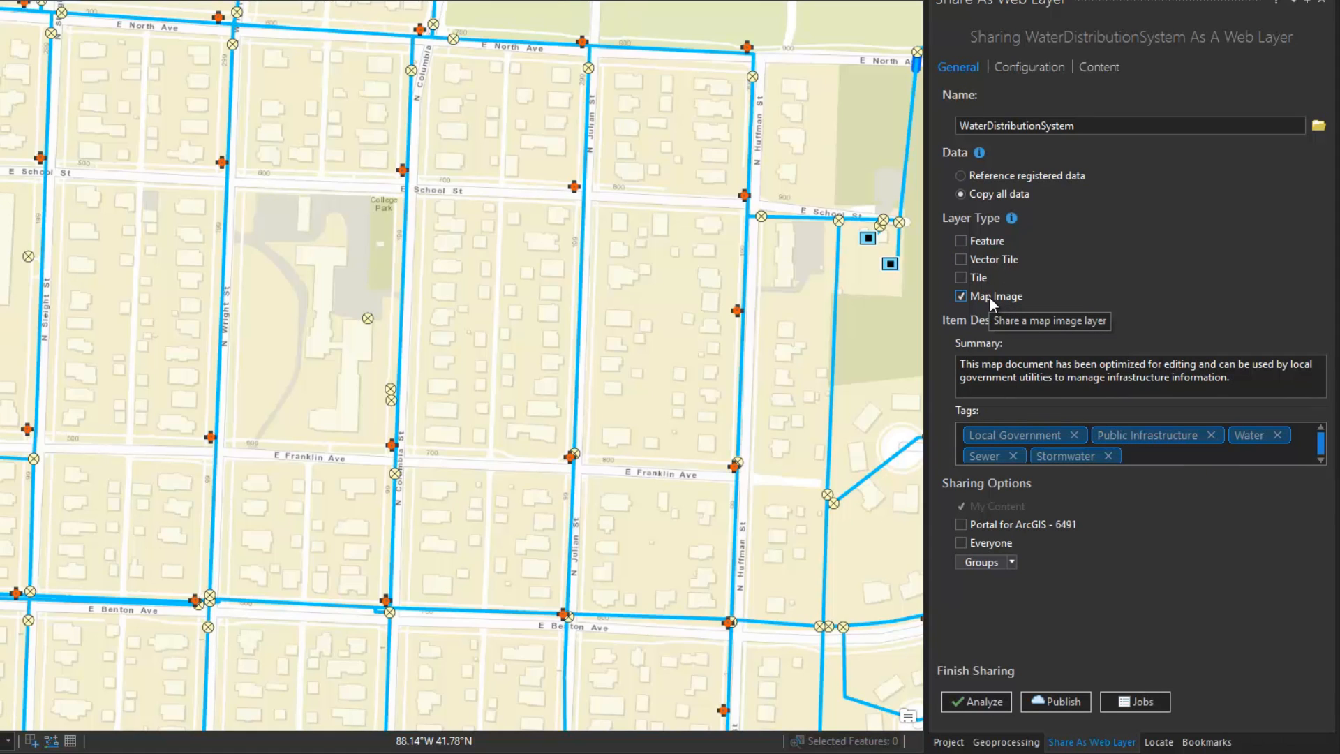
{"action": "left_click", "coordinate": [1000, 742]}
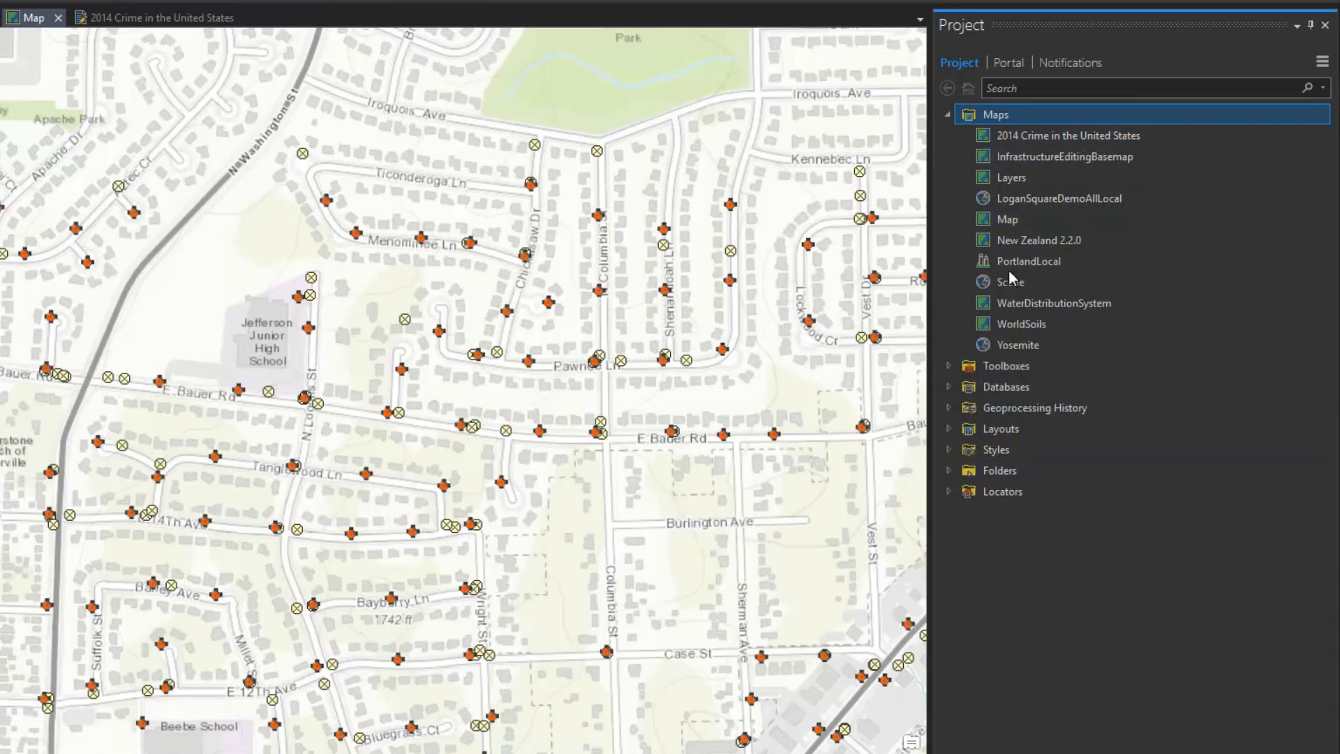
Step: Browse the project's databases and folders, then search portal content for WaterDistributionSystem_RefEdit items
{"action": "left_click", "coordinate": [1023, 393]}
{"action": "double_click", "coordinate": [1003, 388]}
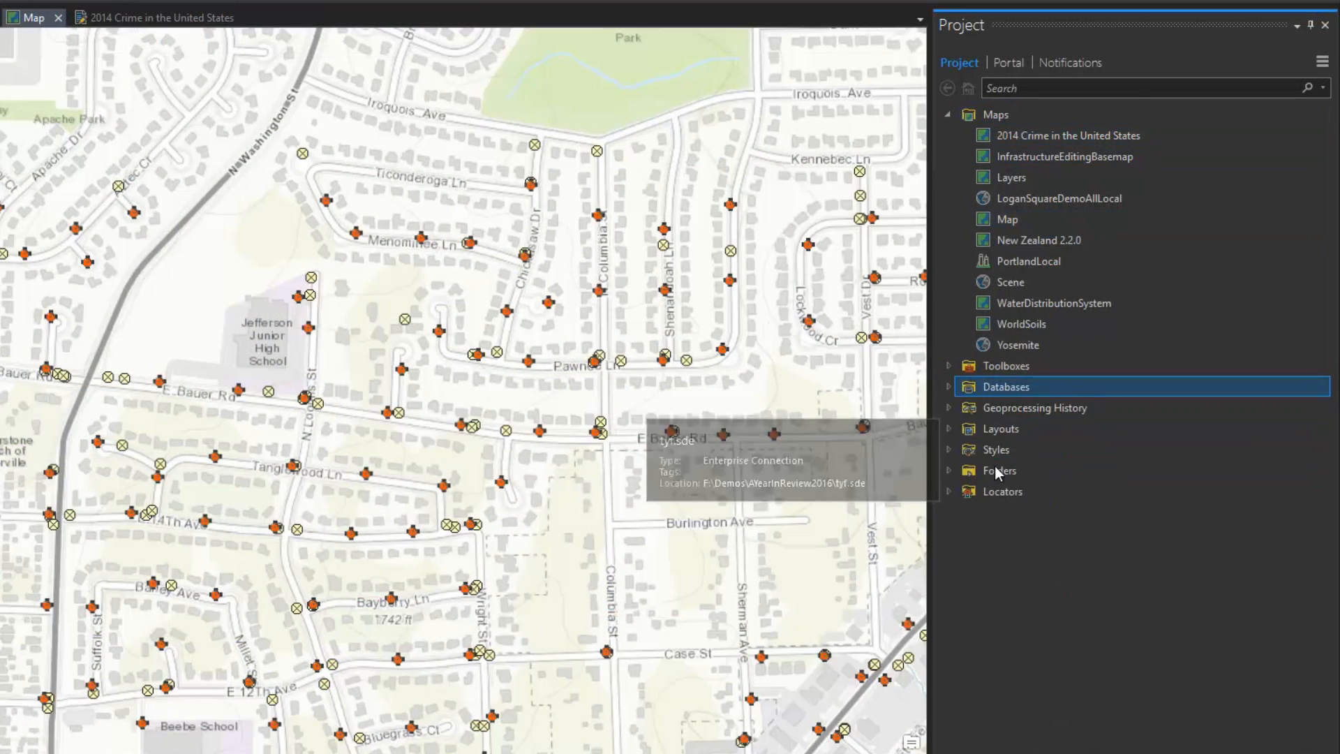
{"action": "double_click", "coordinate": [997, 470]}
{"action": "scroll", "coordinate": [1012, 500], "scroll_direction": "down", "scroll_amount": 2}
{"action": "scroll", "coordinate": [1012, 500], "scroll_direction": "up", "scroll_amount": 2}
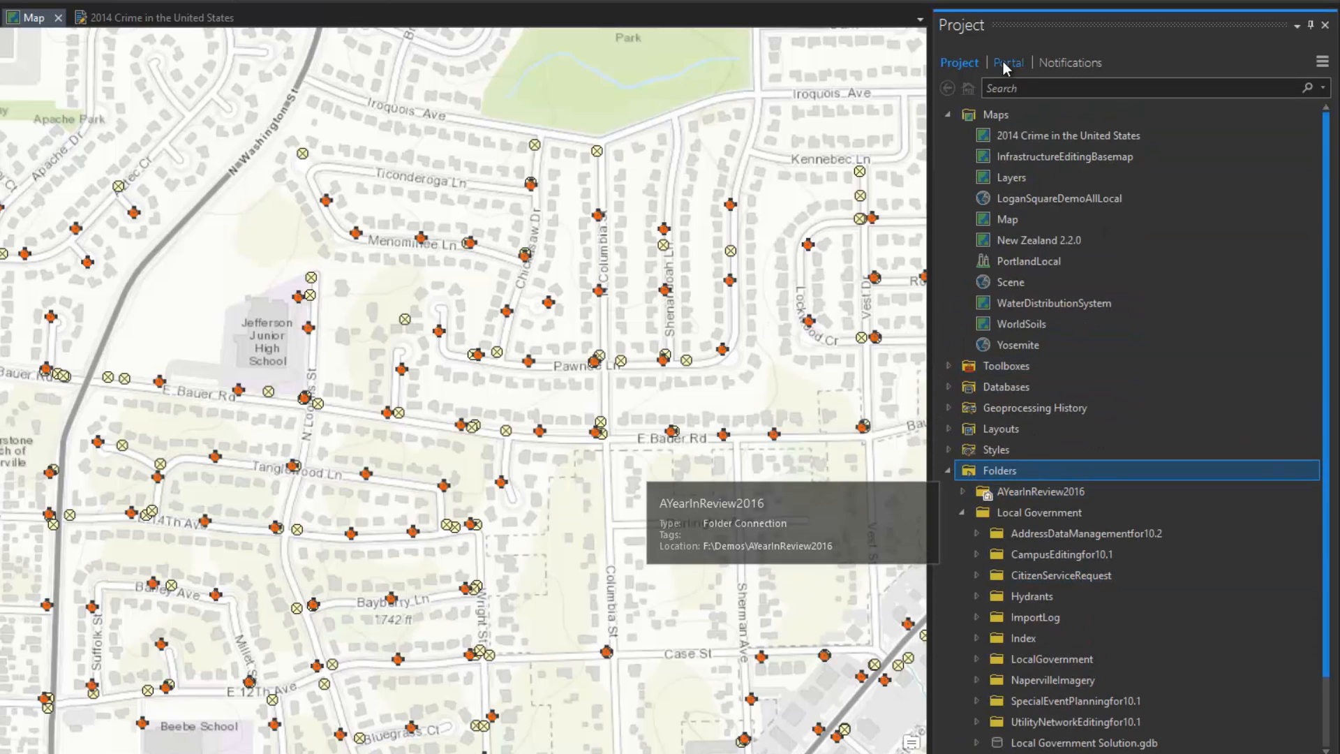
{"action": "left_click", "coordinate": [1005, 62]}
{"action": "left_click", "coordinate": [1039, 152]}
{"action": "type", "text": "WaterDistributionSystem_RefEdit"}
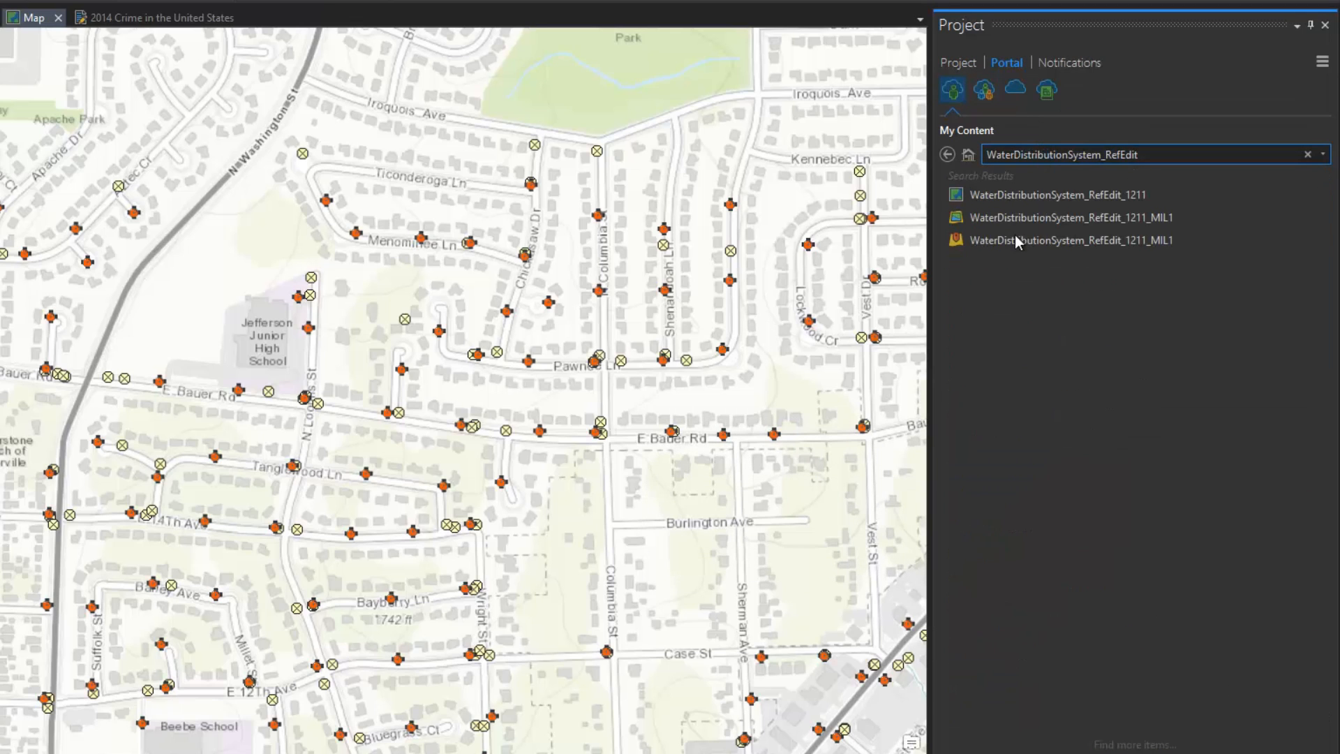
{"action": "key", "text": "Escape"}
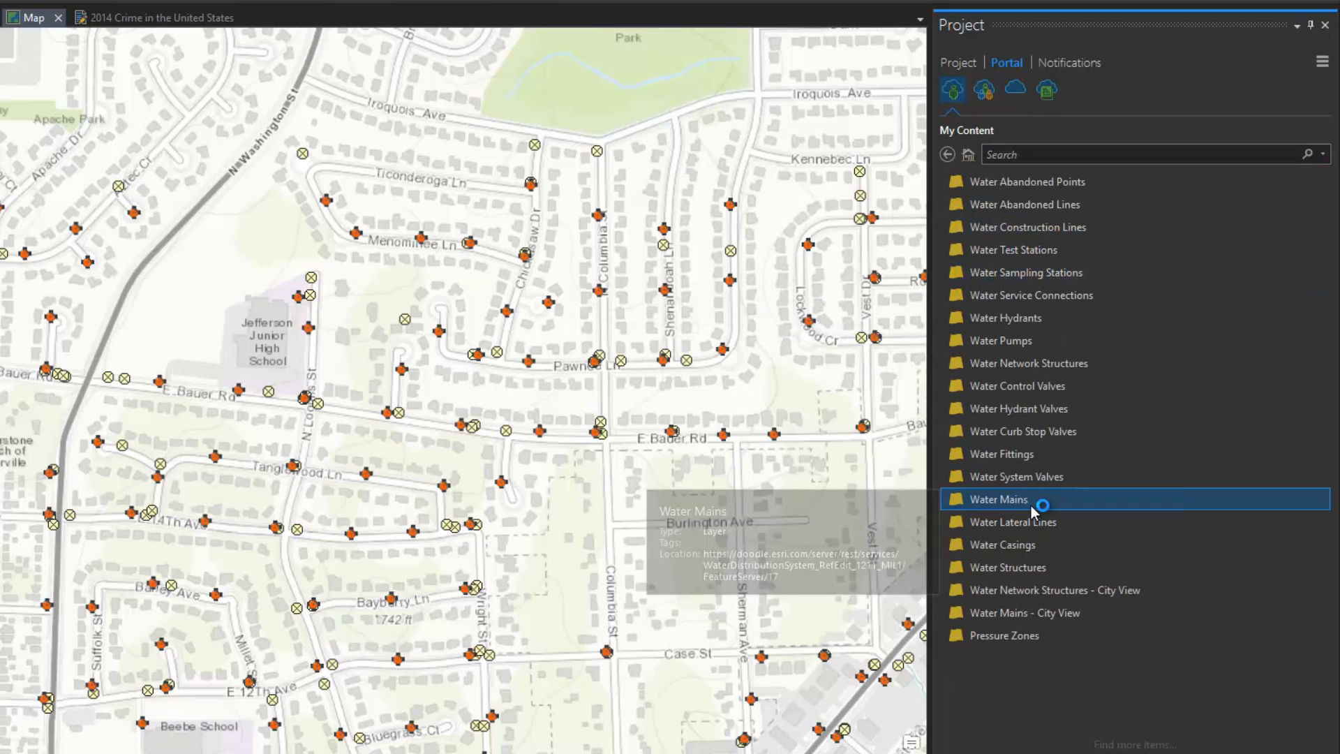
{"action": "left_click", "coordinate": [1047, 90]}
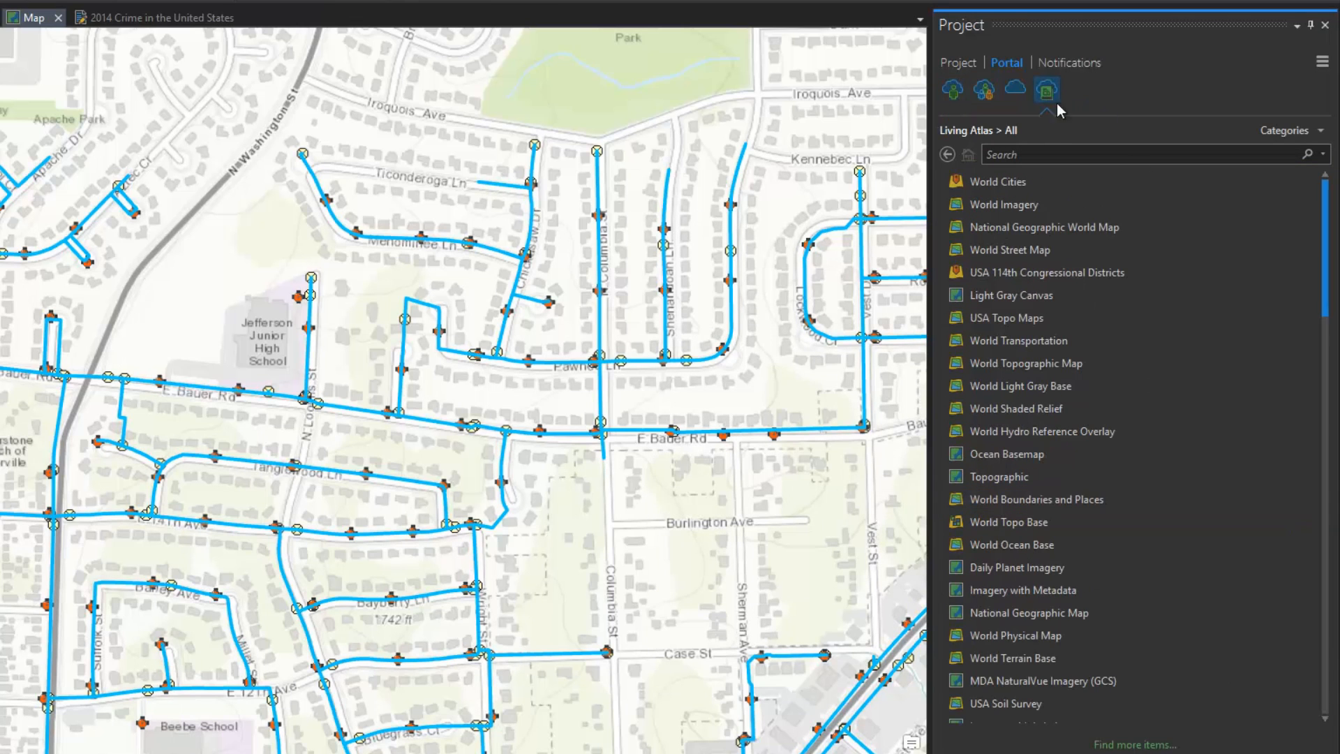
{"action": "left_click", "coordinate": [1323, 135]}
{"action": "left_click", "coordinate": [1221, 165]}
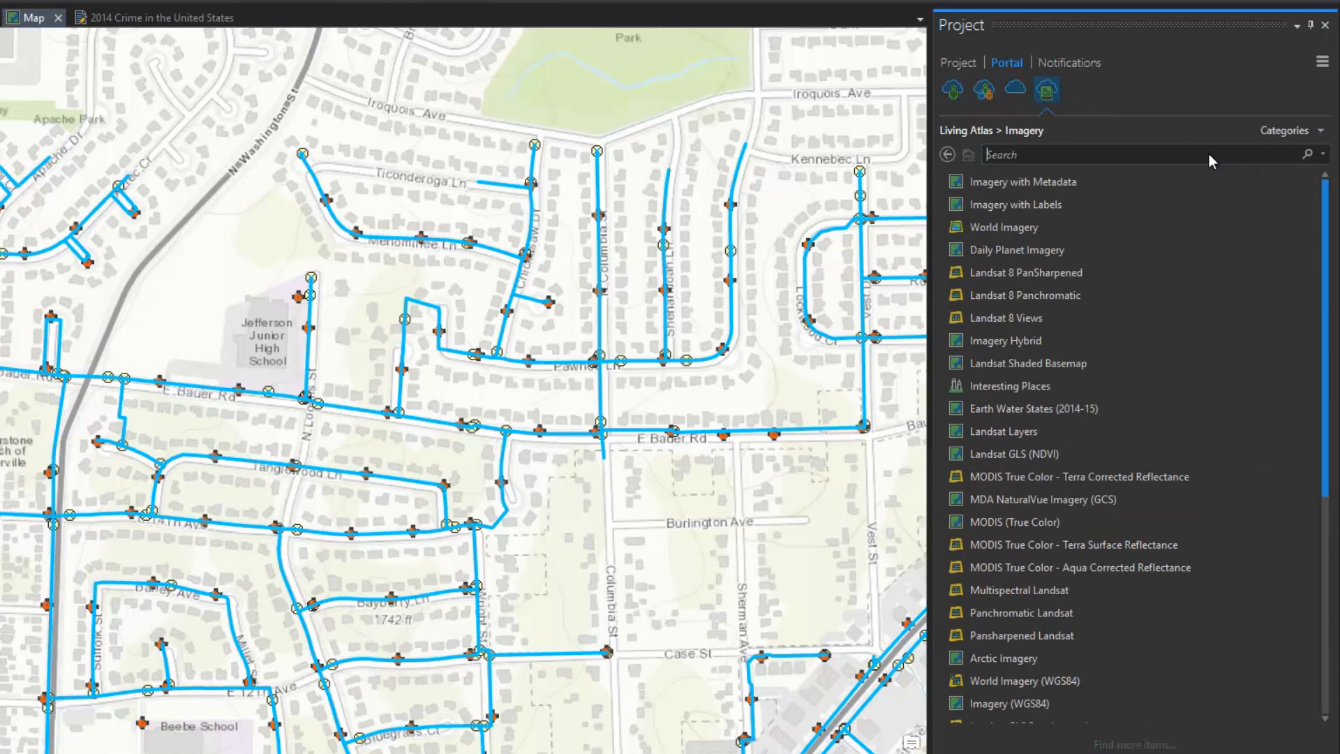
{"action": "left_click", "coordinate": [1209, 156]}
{"action": "type", "text": "landsat"}
{"action": "key", "text": "Return"}
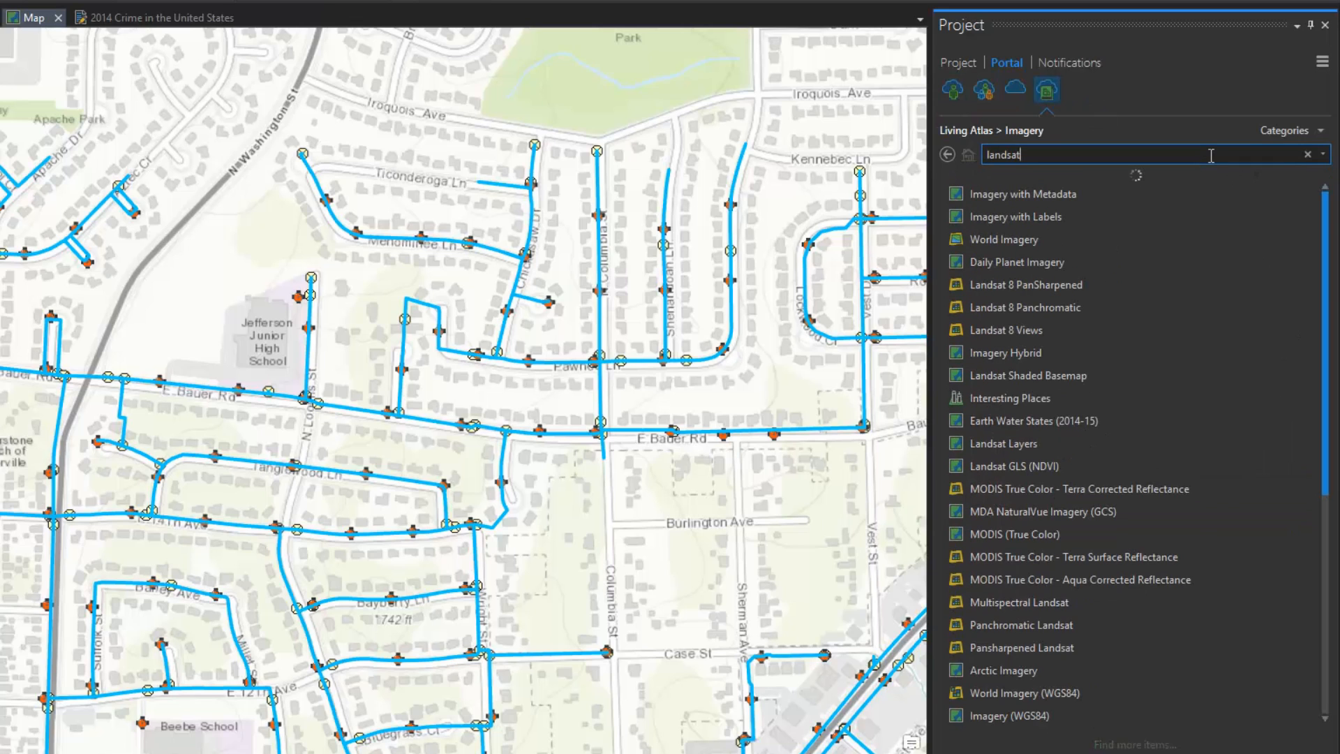
{"action": "left_click", "coordinate": [1064, 198]}
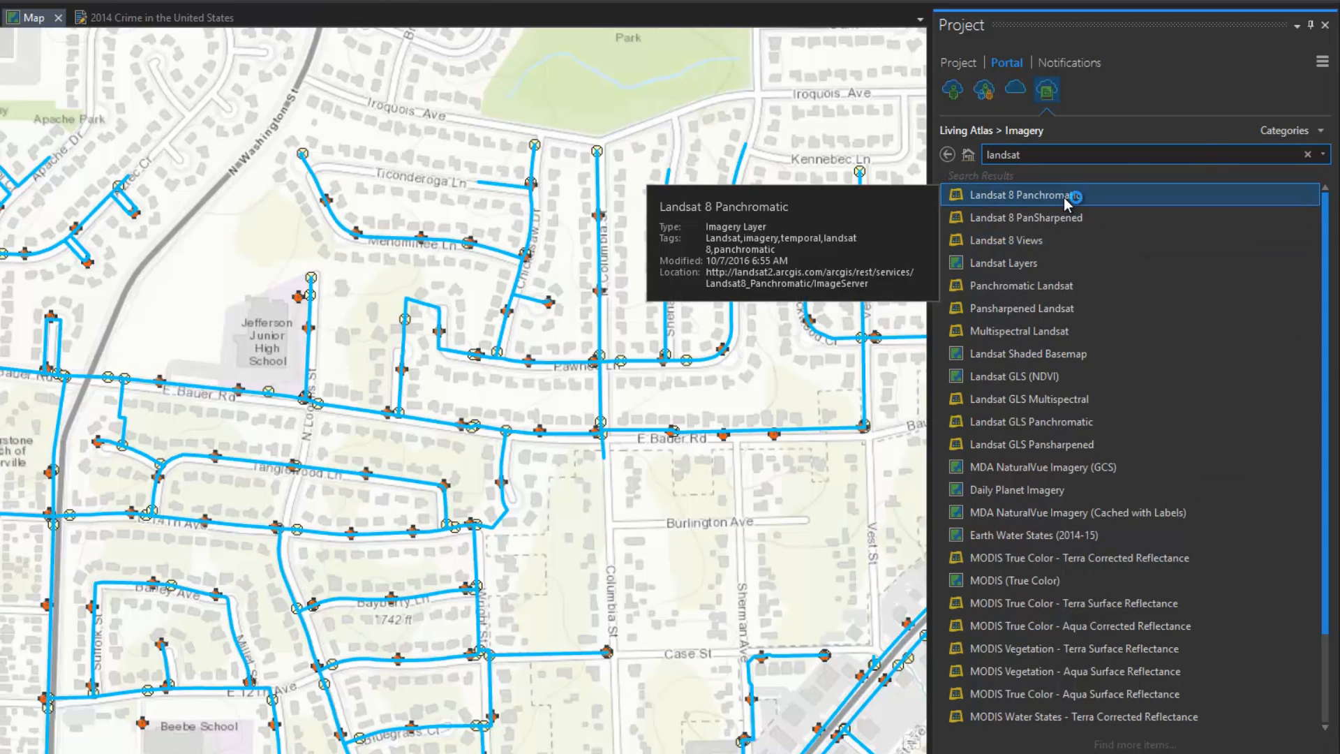
{"action": "double_click", "coordinate": [1064, 198]}
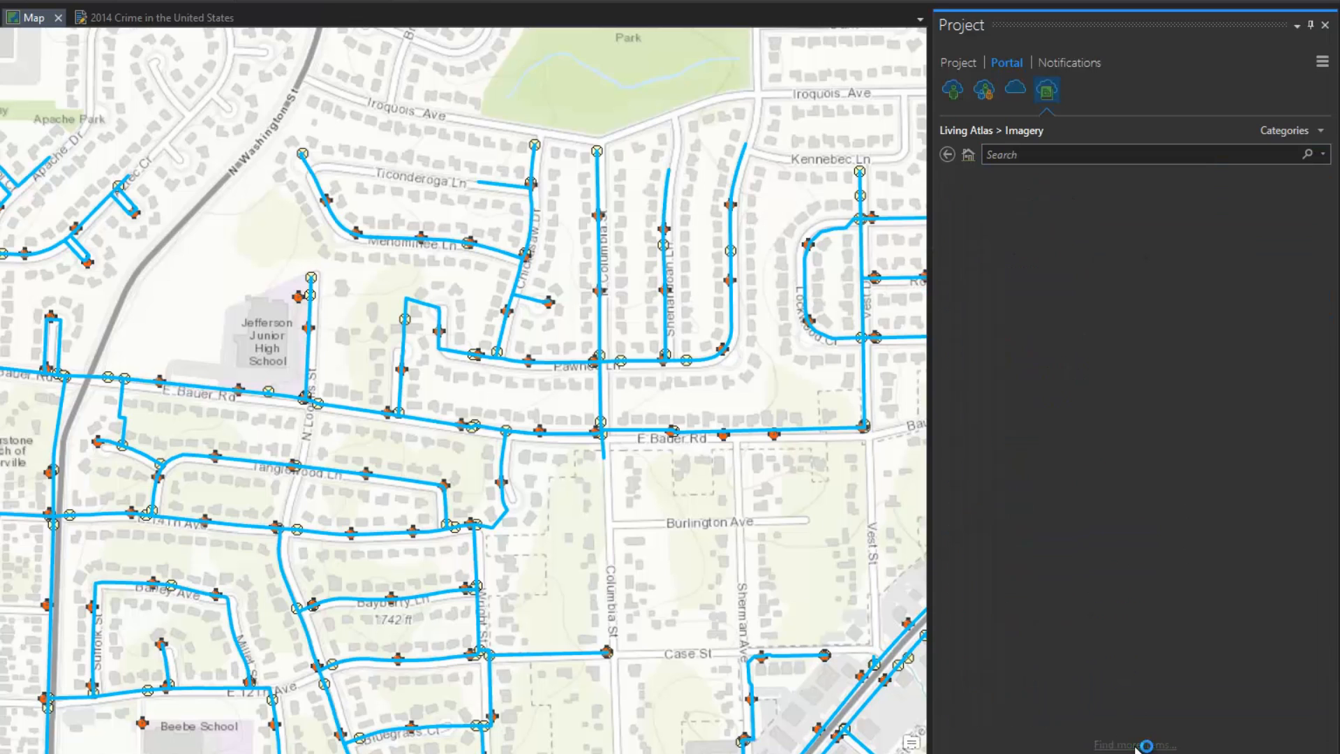
{"action": "left_click_drag", "start_coordinate": [1051, 528], "coordinate": [770, 503]}
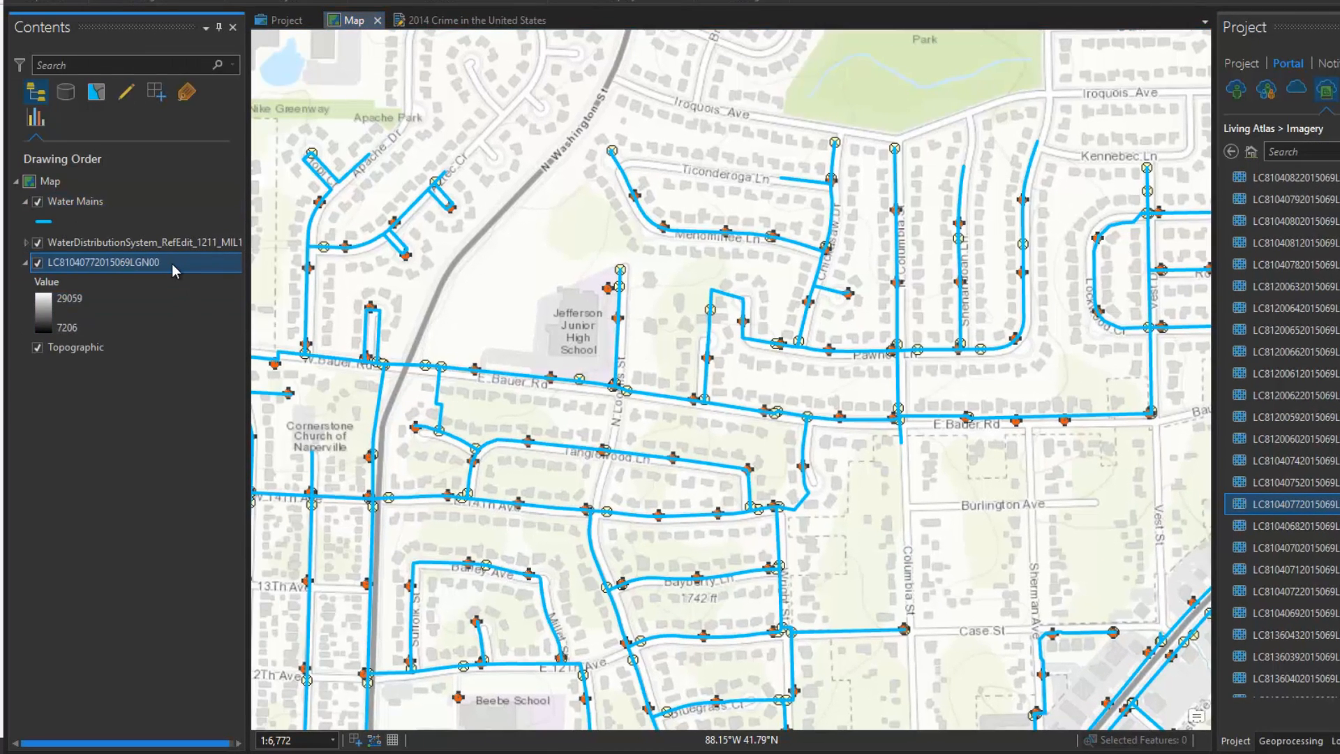
Step: Zoom to the Landsat LC8 layer's extent, then preview the map item in the Project view
{"action": "right_click", "coordinate": [172, 263]}
{"action": "left_click", "coordinate": [226, 390]}
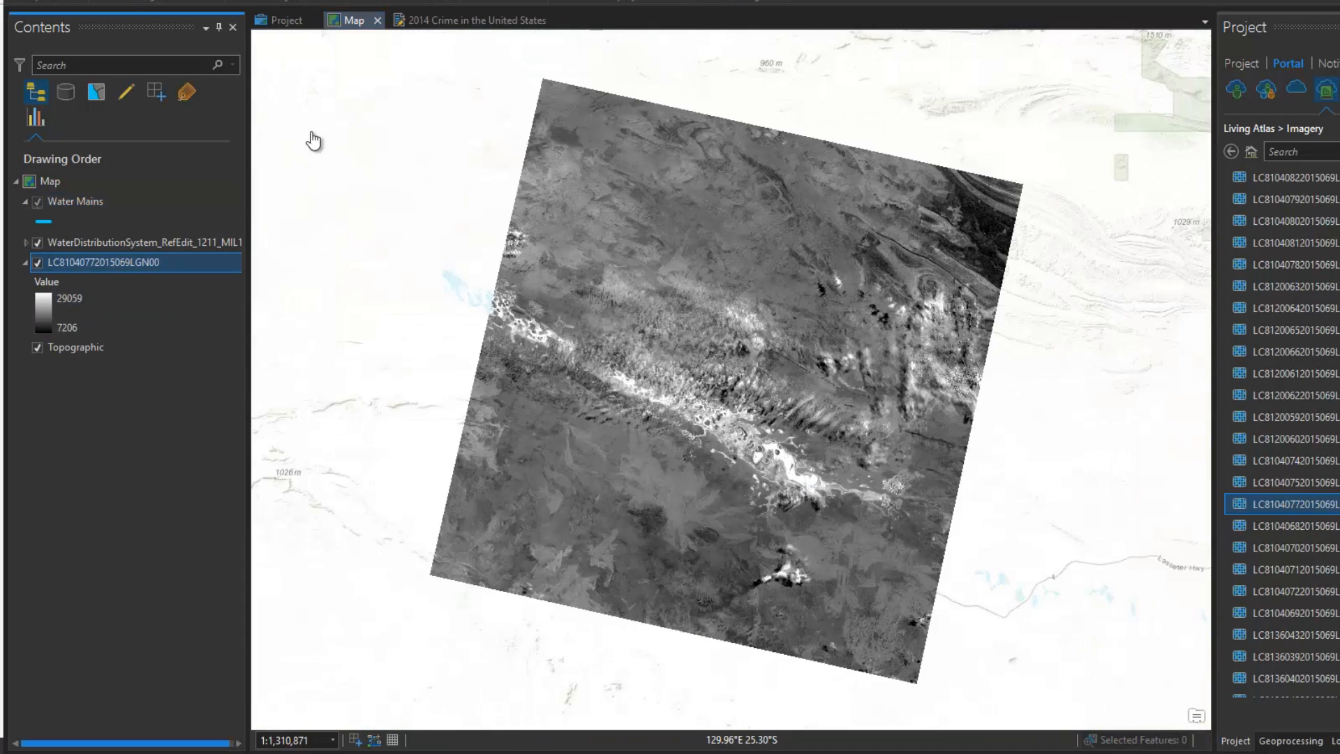
{"action": "left_click", "coordinate": [279, 20]}
{"action": "left_click", "coordinate": [610, 736]}
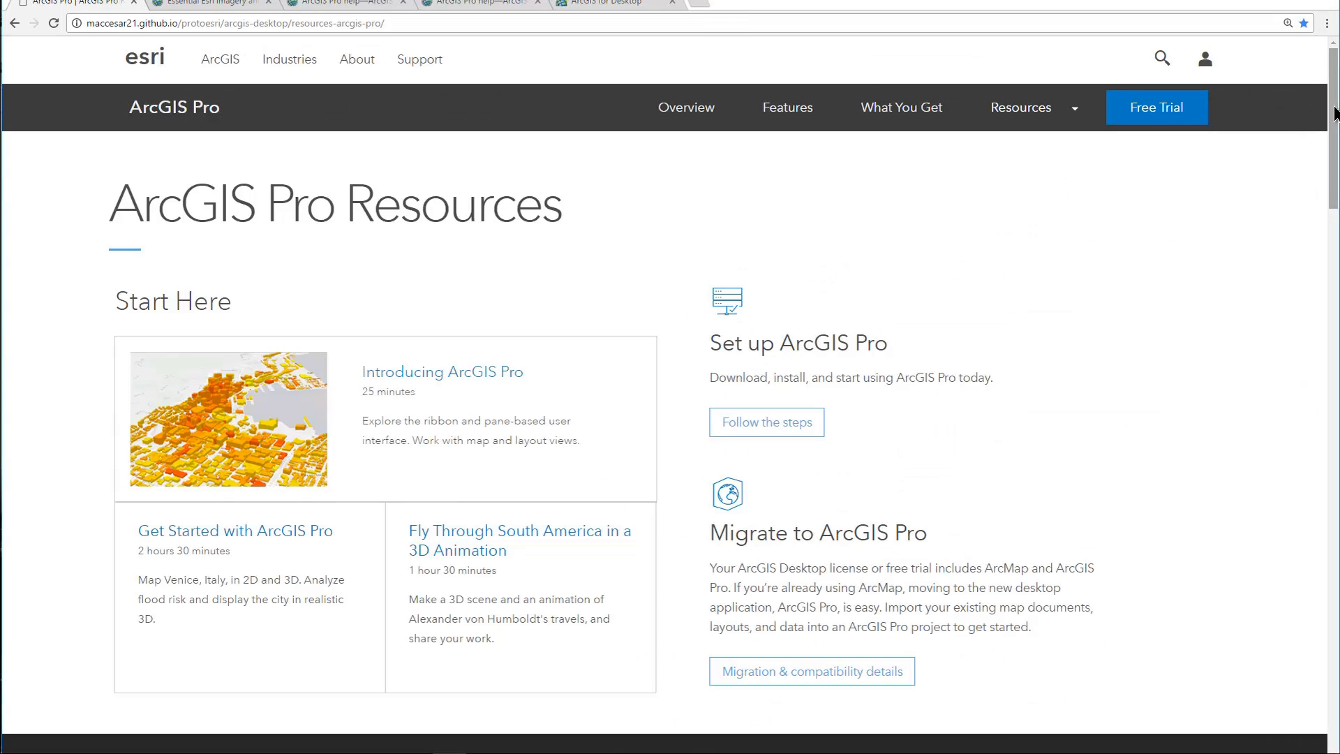
Step: Scroll the ArcGIS Pro resources page and view its Analyze, Data and Imagery Go Further sections
{"action": "left_click_drag", "start_coordinate": [1334, 113], "coordinate": [1334, 277]}
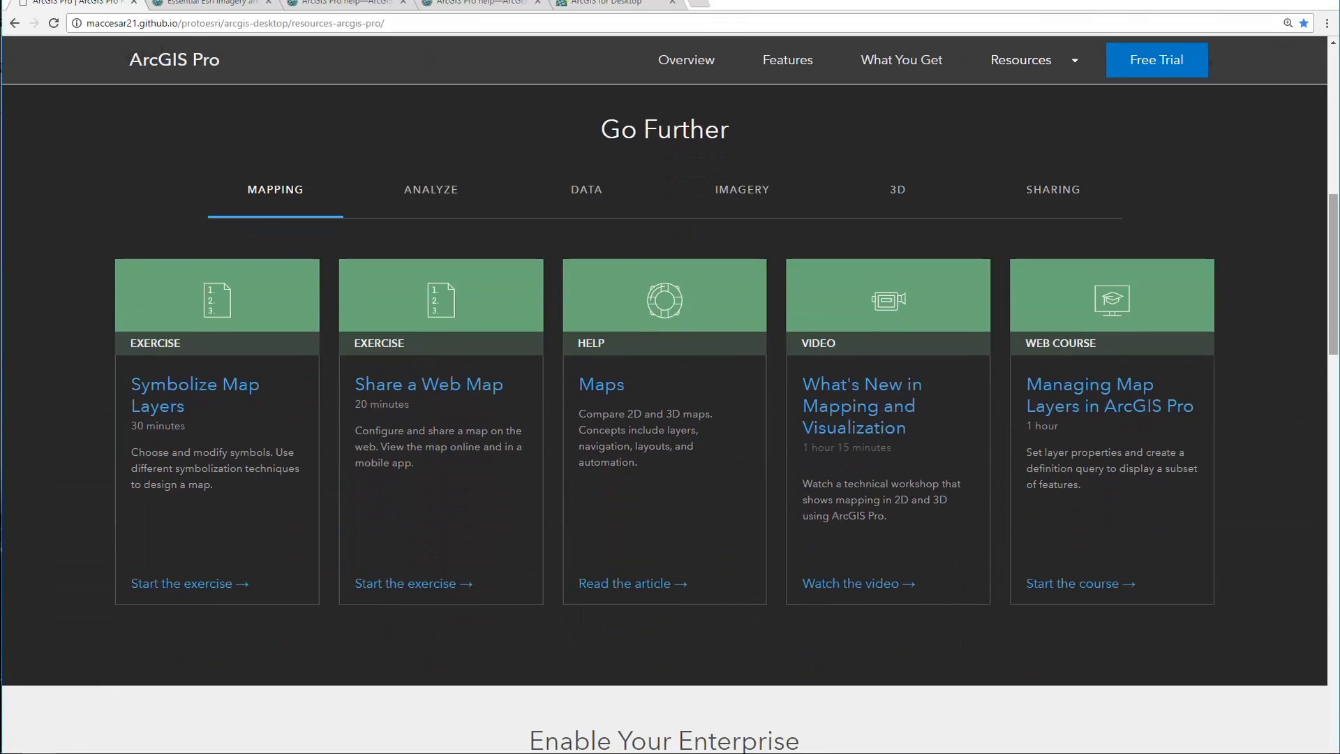
{"action": "left_click", "coordinate": [498, 193]}
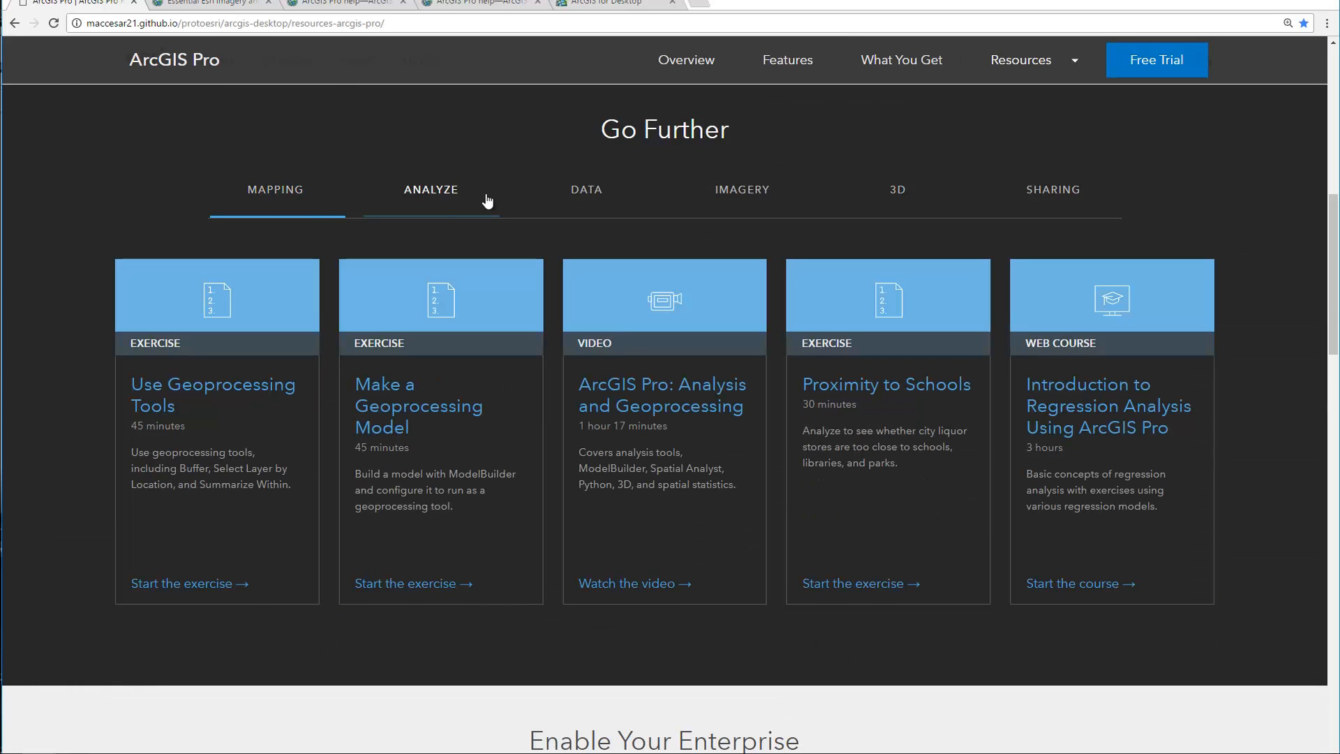
{"action": "left_click", "coordinate": [612, 215]}
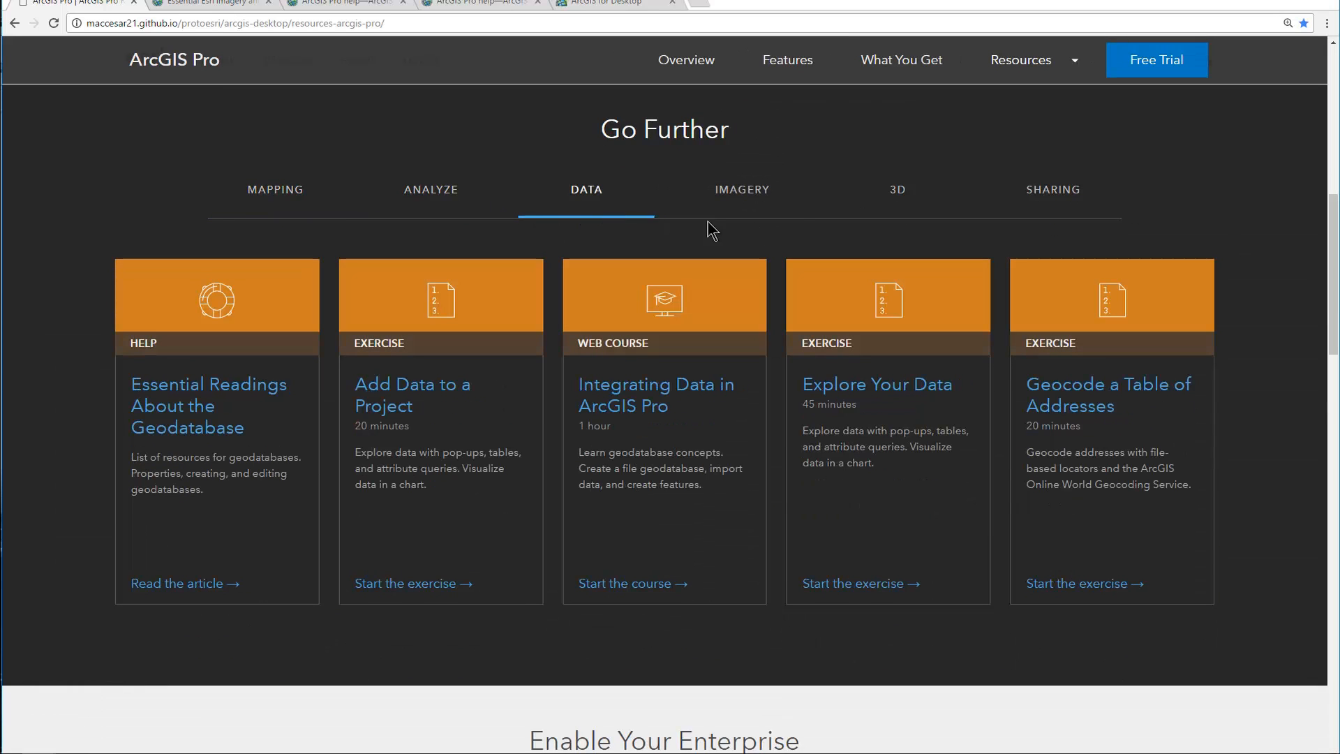
{"action": "left_click", "coordinate": [794, 218]}
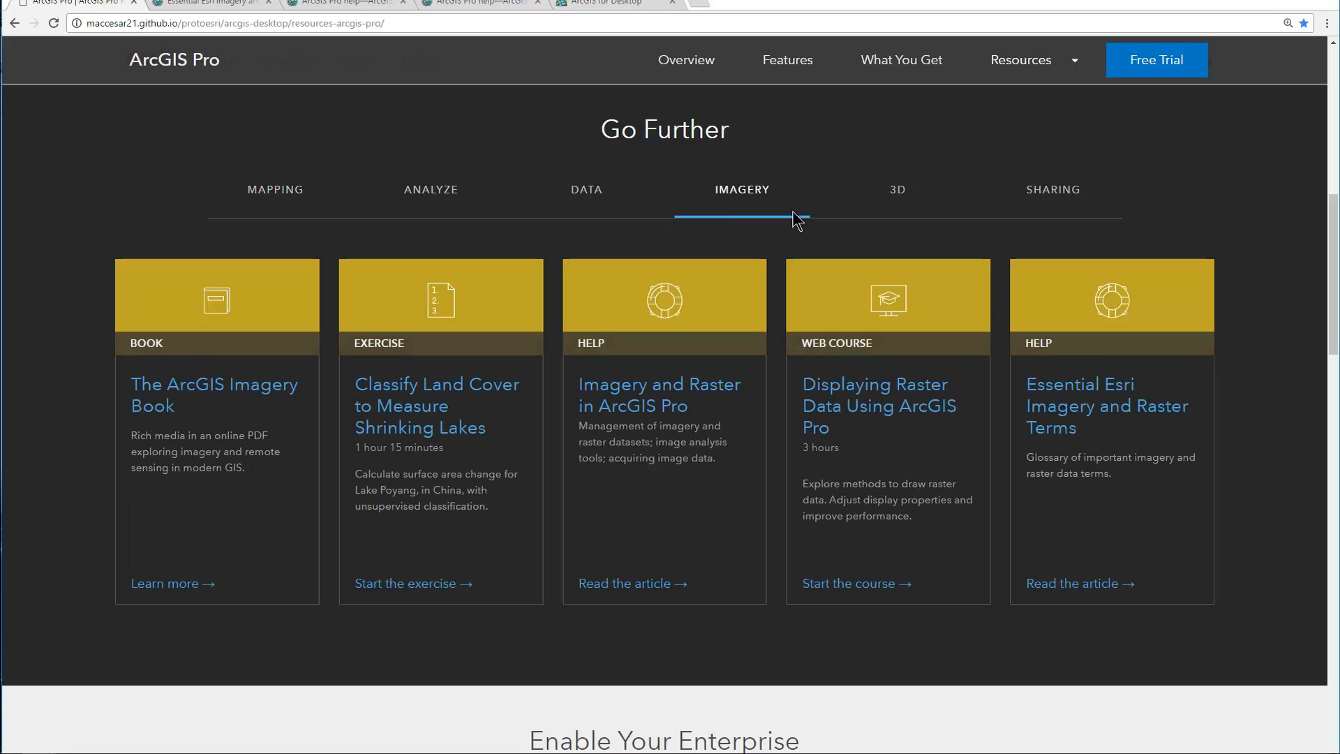